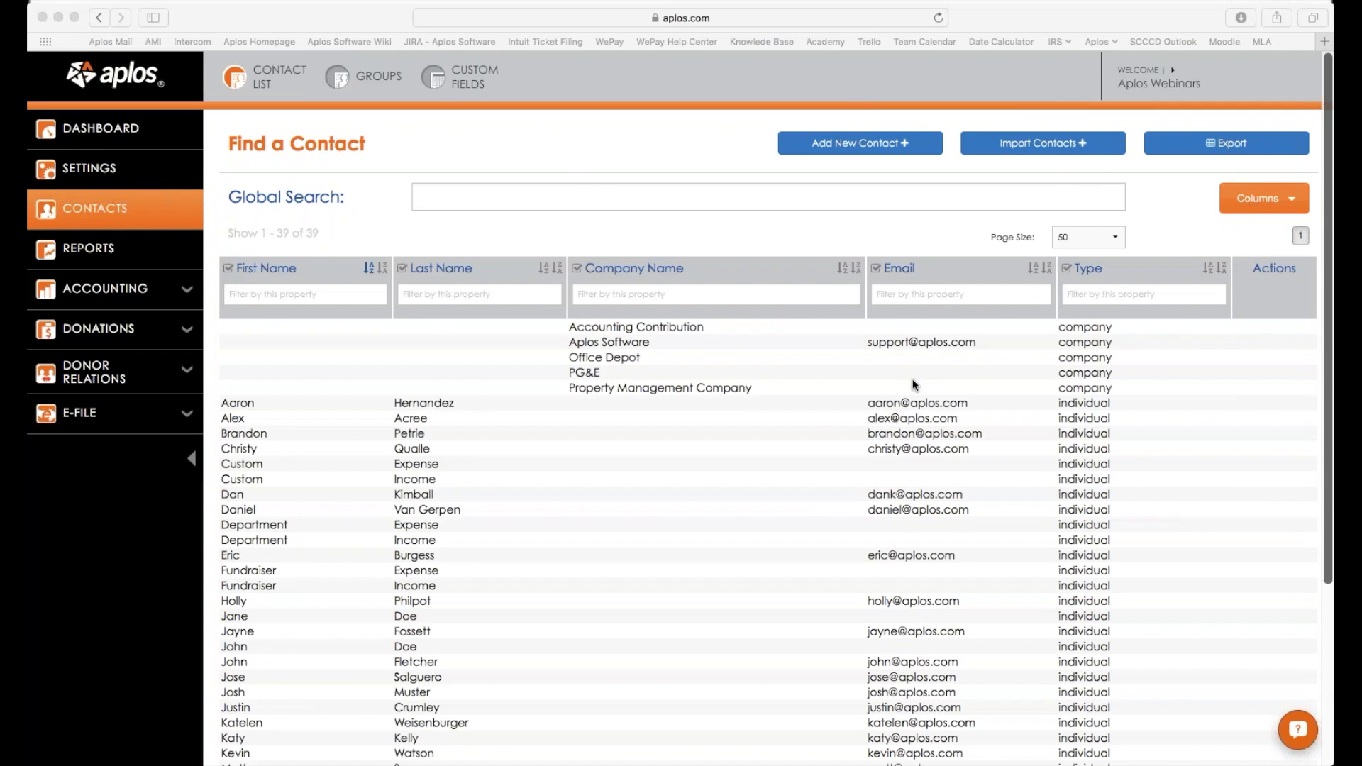
Try the first-name and last-name sorts, leaving the list sorted by last name A to Z.
{"action": "scroll", "coordinate": [913, 381], "scroll_direction": "down", "scroll_amount": 5}
{"action": "scroll", "coordinate": [913, 381], "scroll_direction": "up", "scroll_amount": 5}
{"action": "scroll", "coordinate": [635, 405], "scroll_direction": "down", "scroll_amount": 4}
{"action": "scroll", "coordinate": [635, 404], "scroll_direction": "up", "scroll_amount": 4}
{"action": "scroll", "coordinate": [852, 301], "scroll_direction": "down", "scroll_amount": 2}
{"action": "scroll", "coordinate": [840, 301], "scroll_direction": "up", "scroll_amount": 2}
{"action": "scroll", "coordinate": [626, 223], "scroll_direction": "down", "scroll_amount": 3}
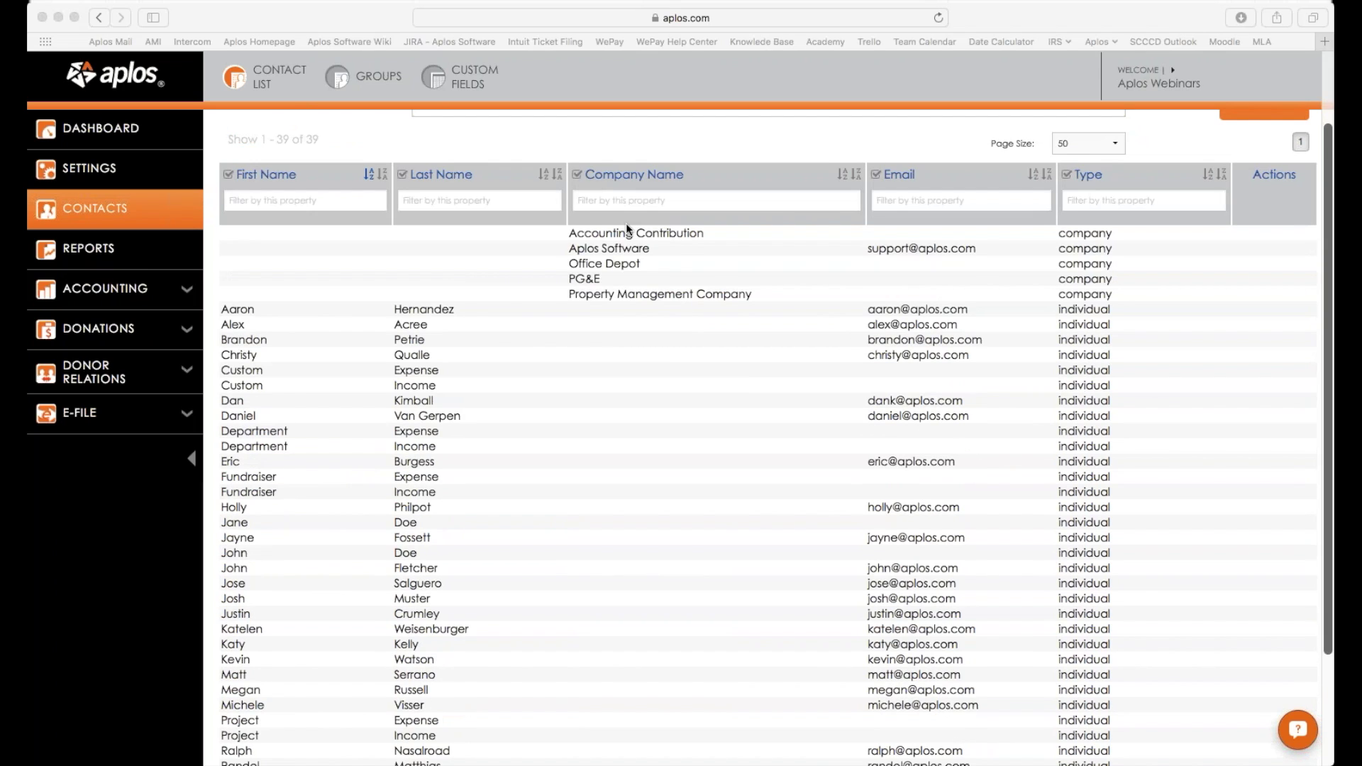
{"action": "scroll", "coordinate": [626, 223], "scroll_direction": "up", "scroll_amount": 1}
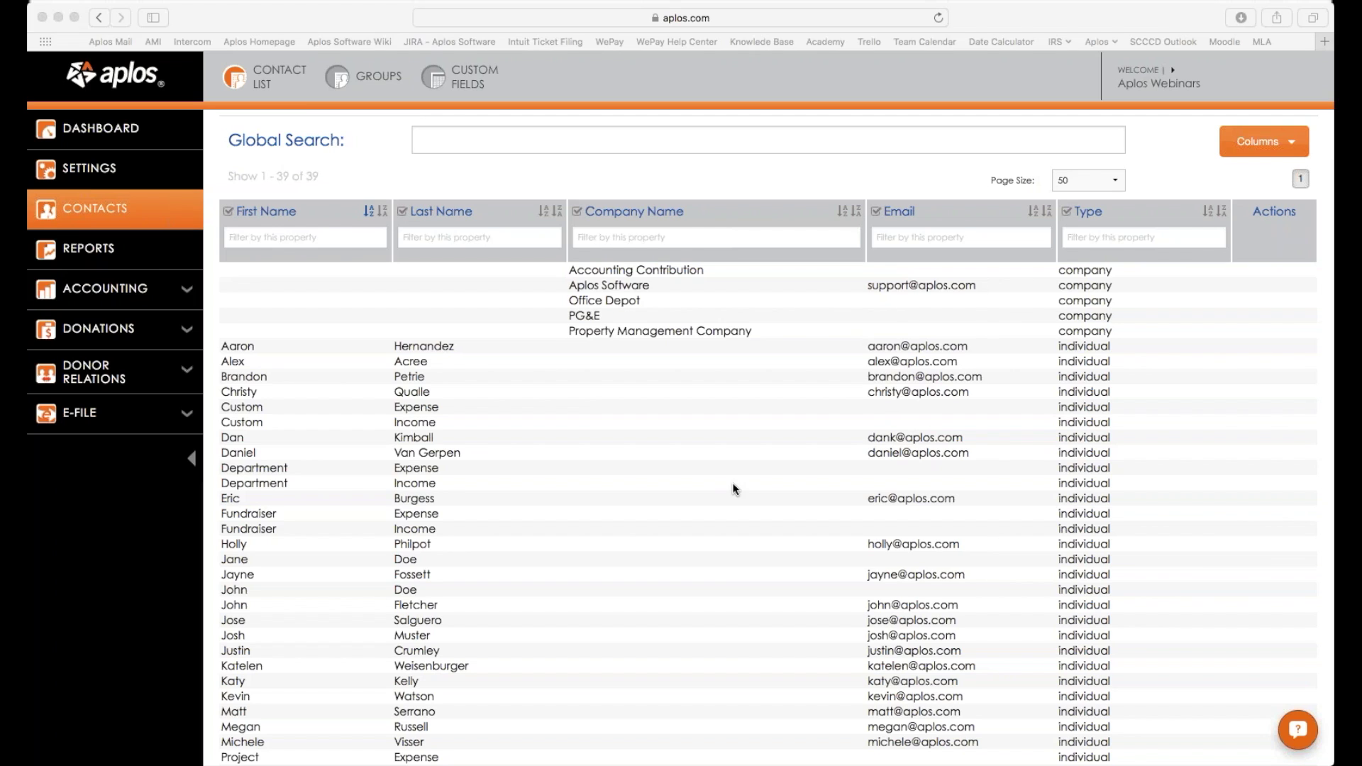
{"action": "scroll", "coordinate": [704, 485], "scroll_direction": "up", "scroll_amount": 2}
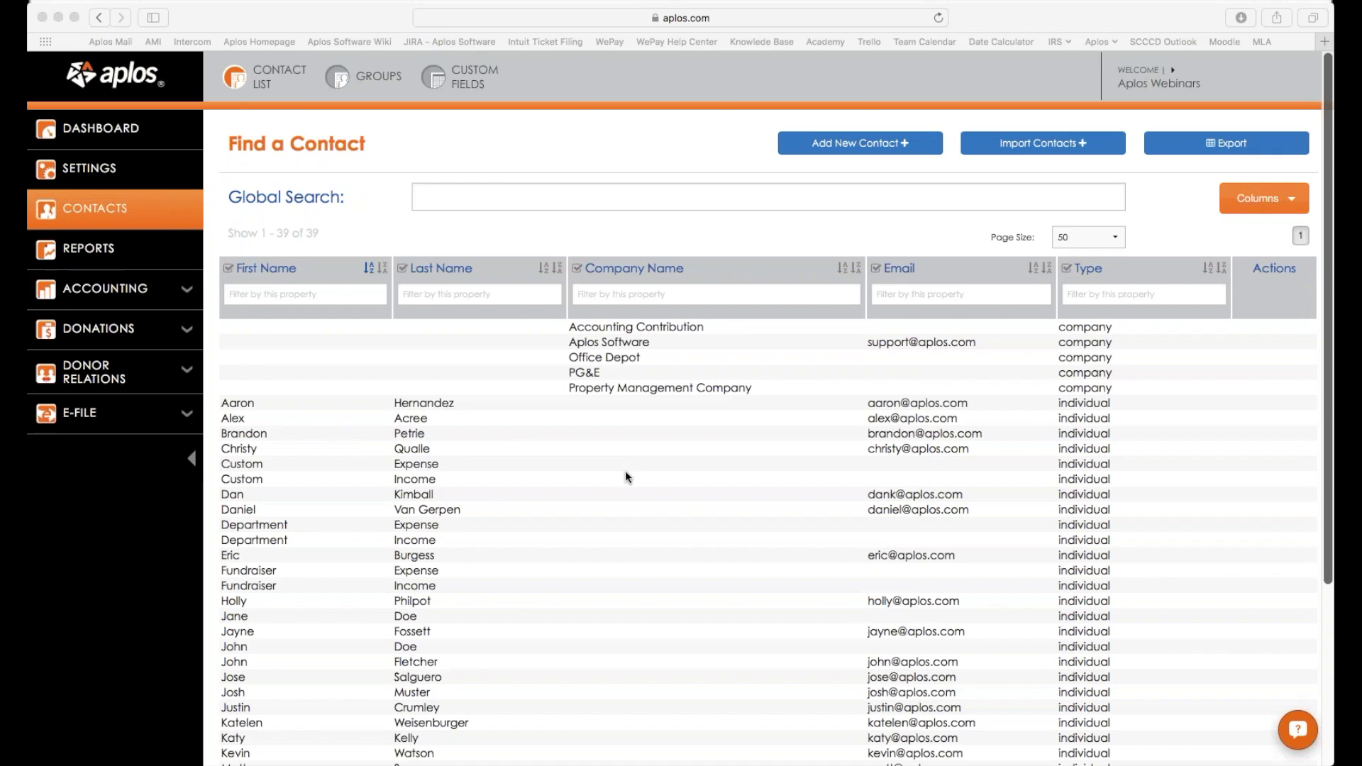
{"action": "scroll", "coordinate": [624, 471], "scroll_direction": "down", "scroll_amount": 5}
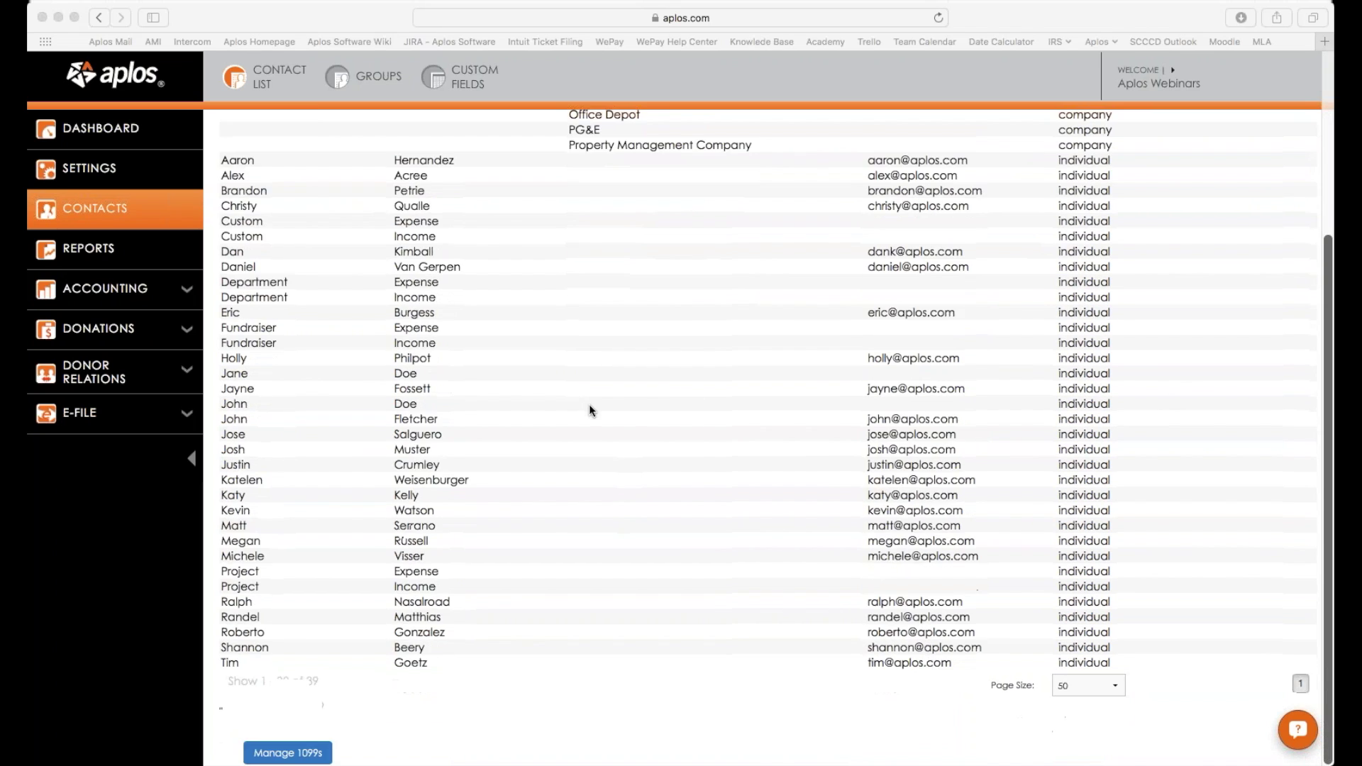
{"action": "scroll", "coordinate": [589, 403], "scroll_direction": "up", "scroll_amount": 4}
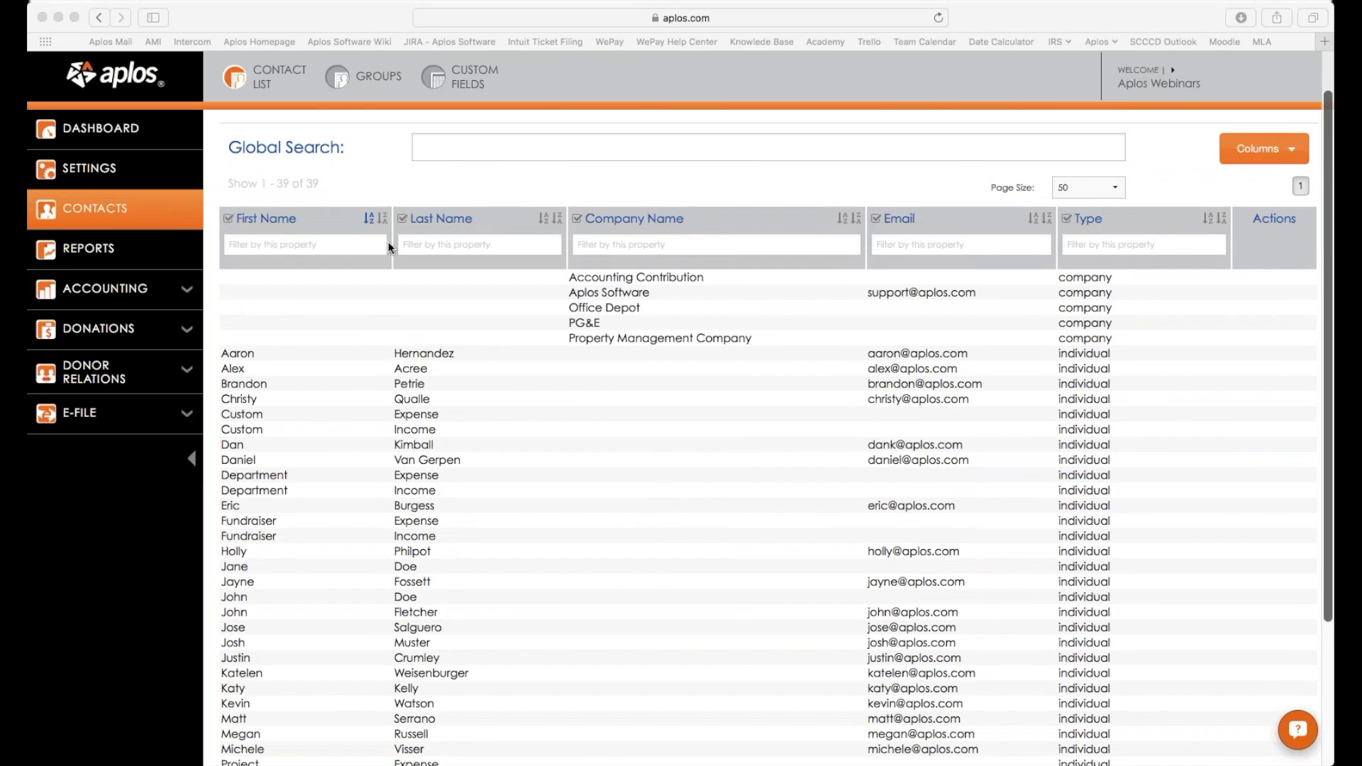
{"action": "scroll", "coordinate": [389, 241], "scroll_direction": "up", "scroll_amount": 1}
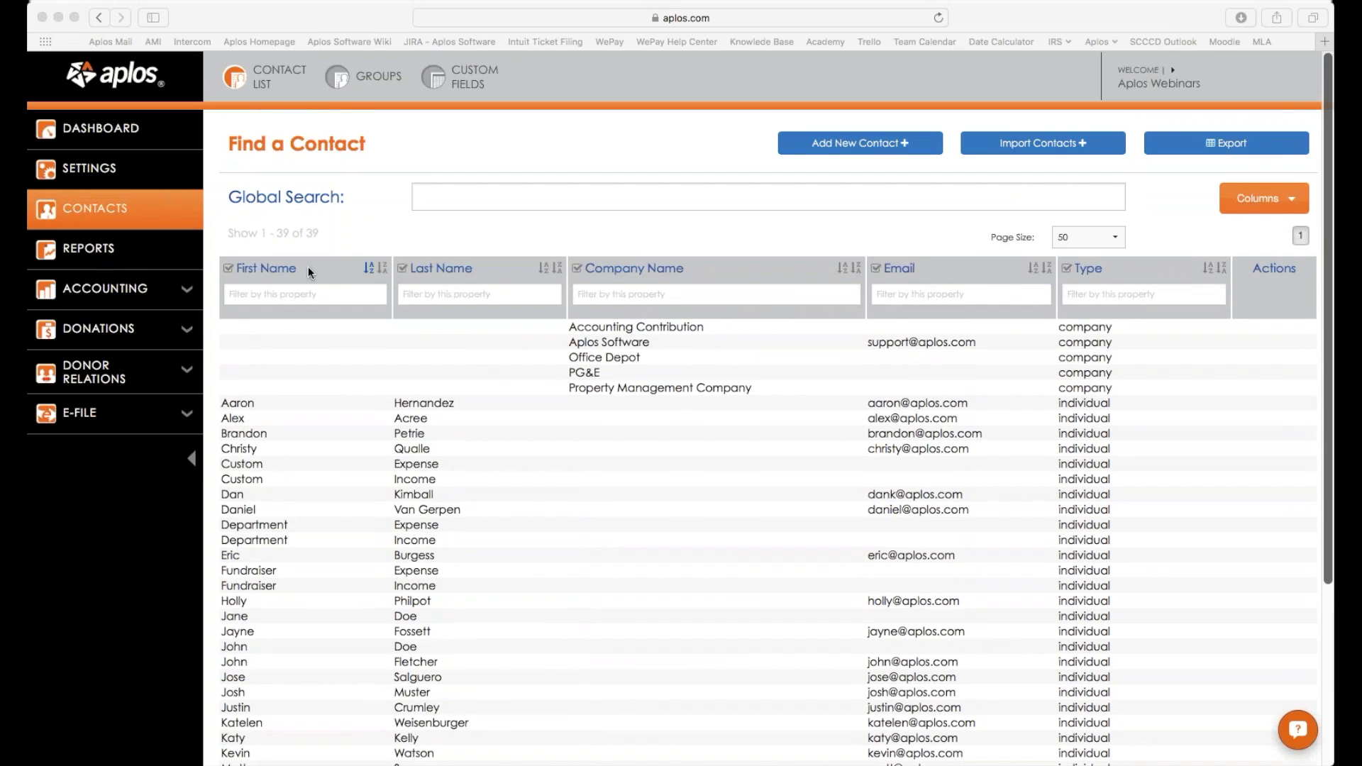
{"action": "left_click", "coordinate": [382, 269]}
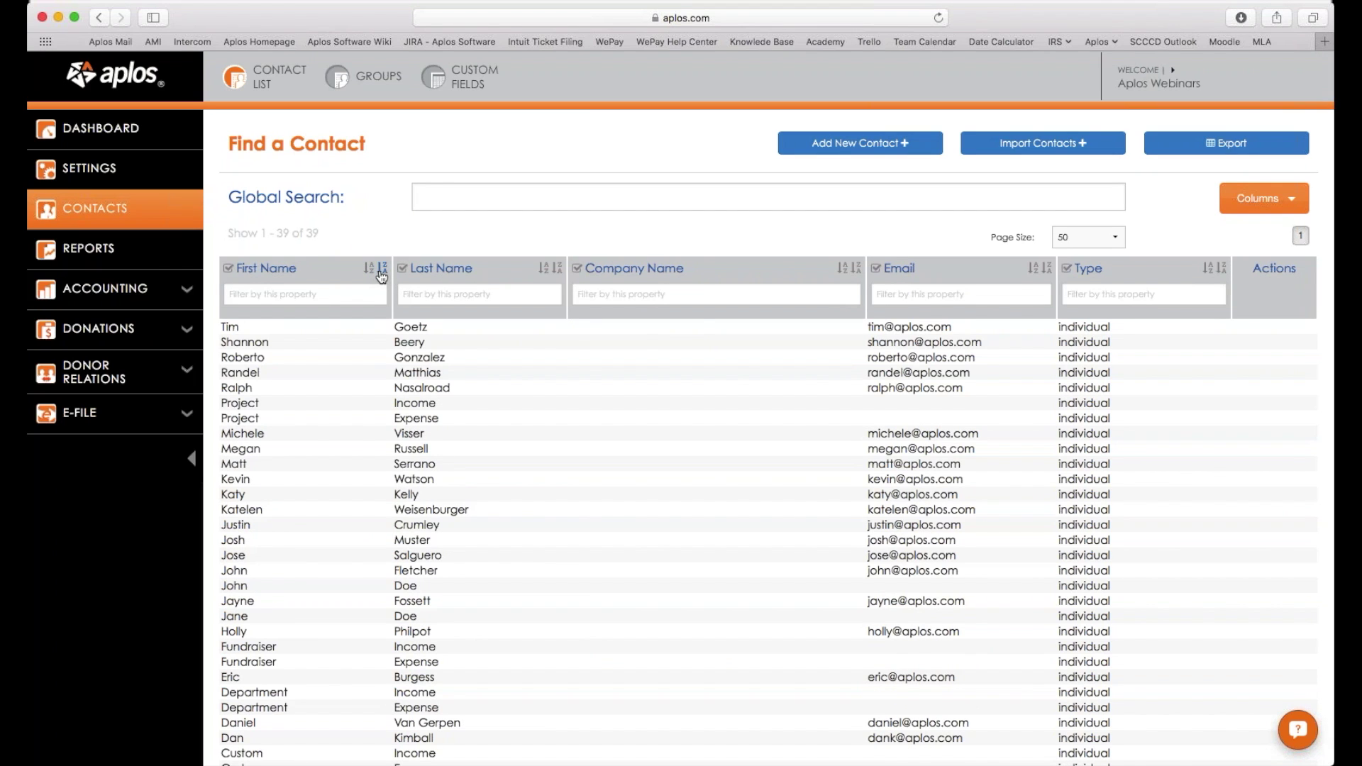
{"action": "left_click", "coordinate": [369, 269]}
{"action": "left_click", "coordinate": [543, 268]}
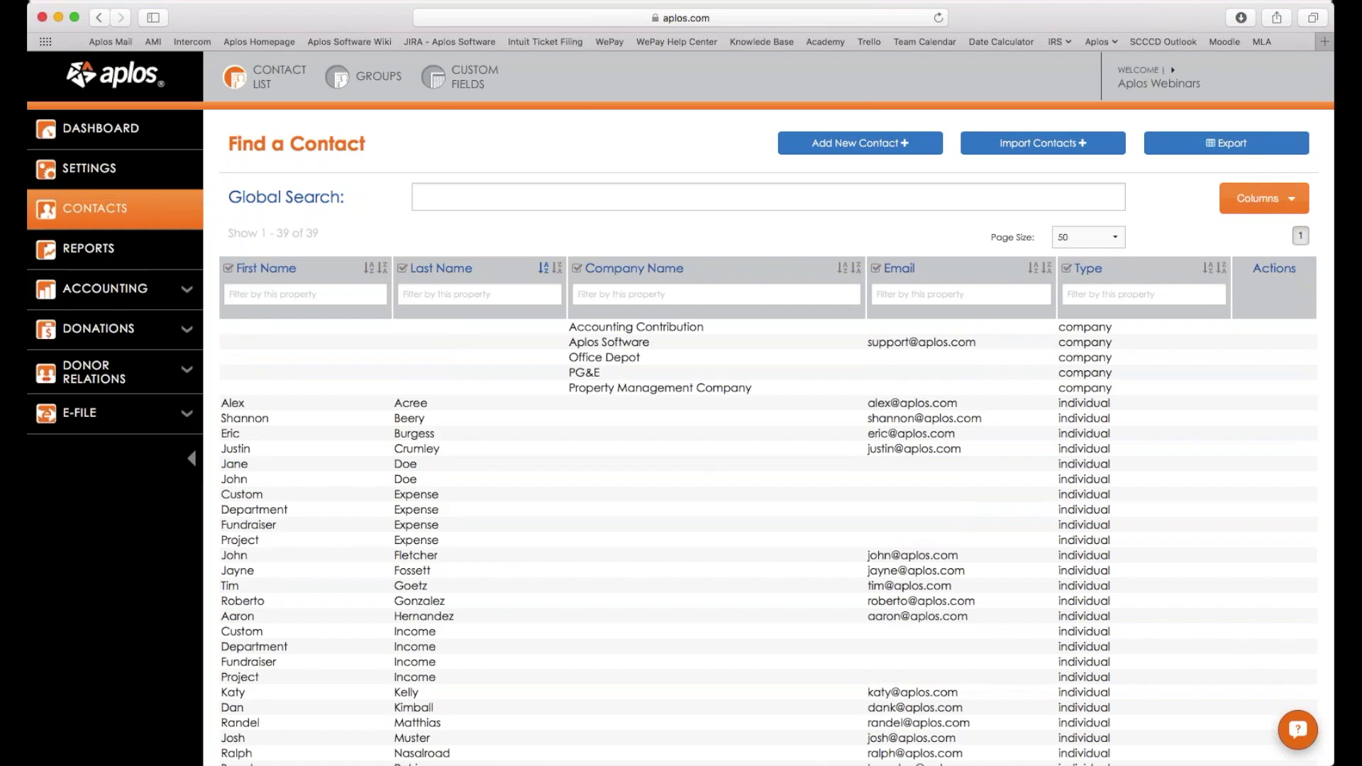
{"action": "left_click", "coordinate": [558, 268]}
{"action": "left_click", "coordinate": [543, 268]}
Try the Last Name, Company, Email and Type filter boxes and the Global Search.
{"action": "left_click", "coordinate": [440, 295]}
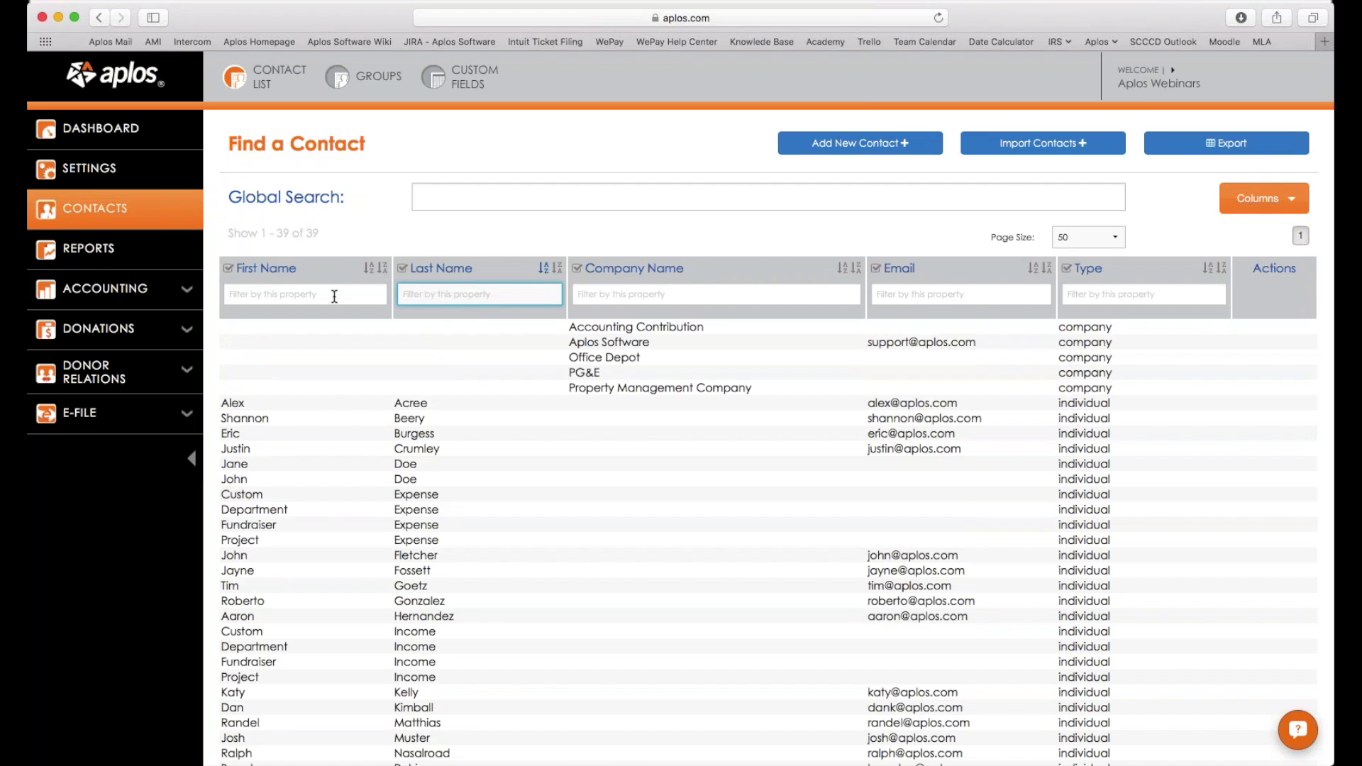
{"action": "left_click", "coordinate": [710, 295]}
{"action": "left_click", "coordinate": [957, 295]}
{"action": "left_click", "coordinate": [1075, 295]}
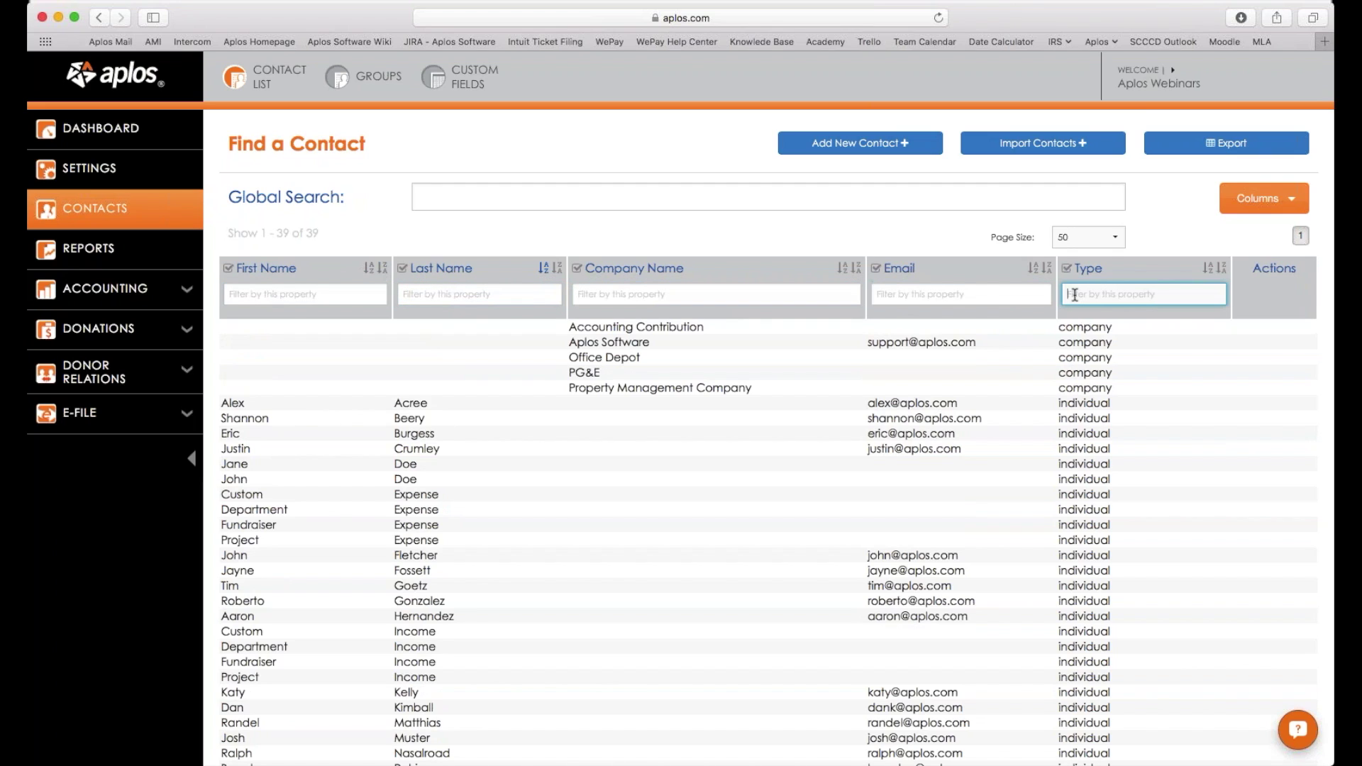
{"action": "left_click", "coordinate": [474, 203]}
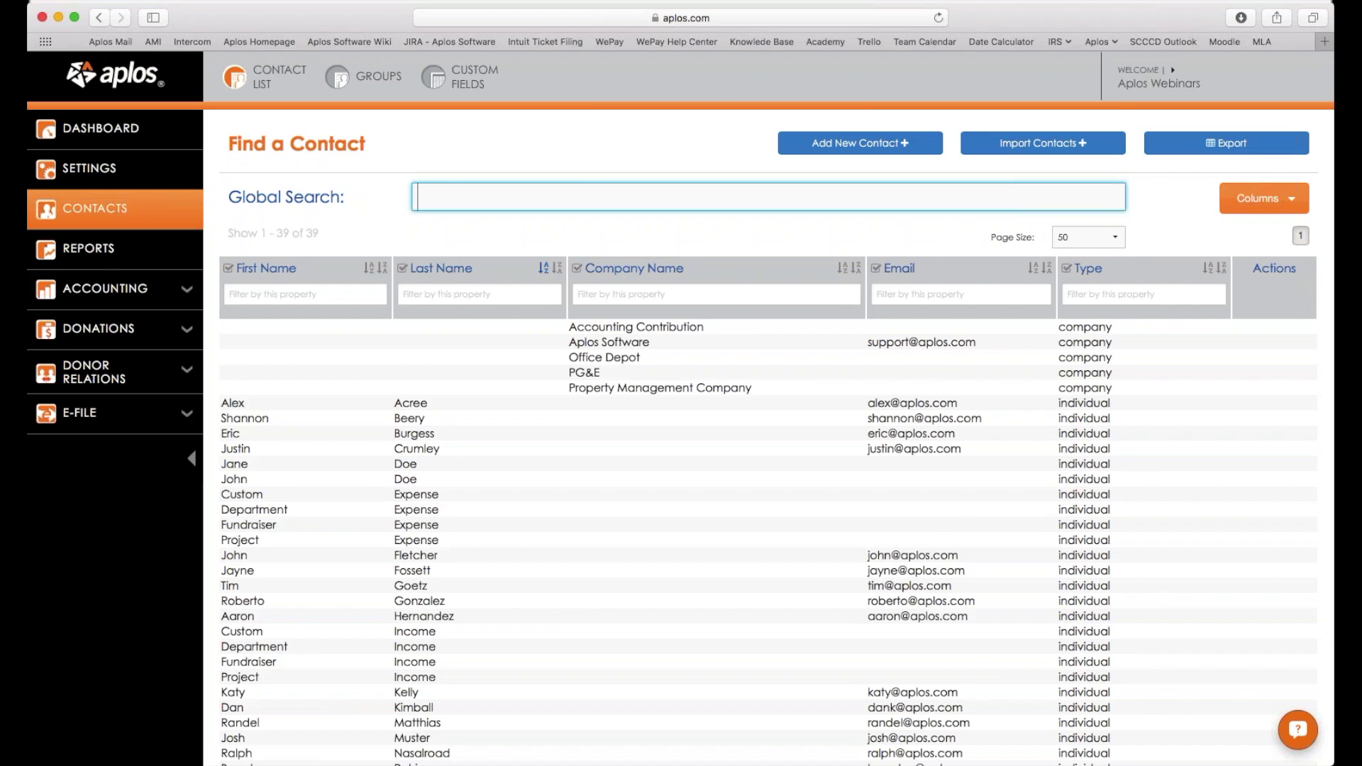
{"action": "scroll", "coordinate": [768, 496], "scroll_direction": "down", "scroll_amount": 2}
{"action": "scroll", "coordinate": [593, 350], "scroll_direction": "up", "scroll_amount": 2}
{"action": "left_click", "coordinate": [874, 149]}
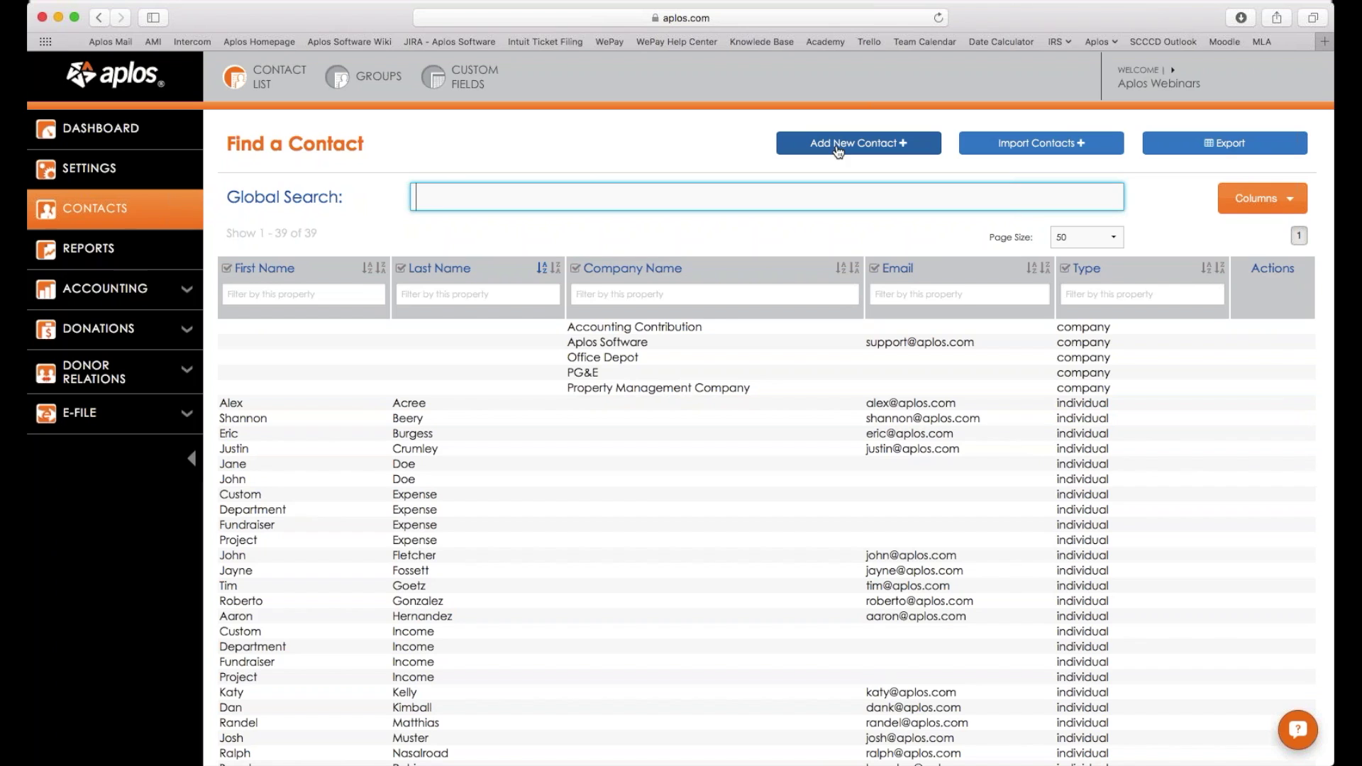
{"action": "scroll", "coordinate": [839, 151], "scroll_direction": "down", "scroll_amount": 1}
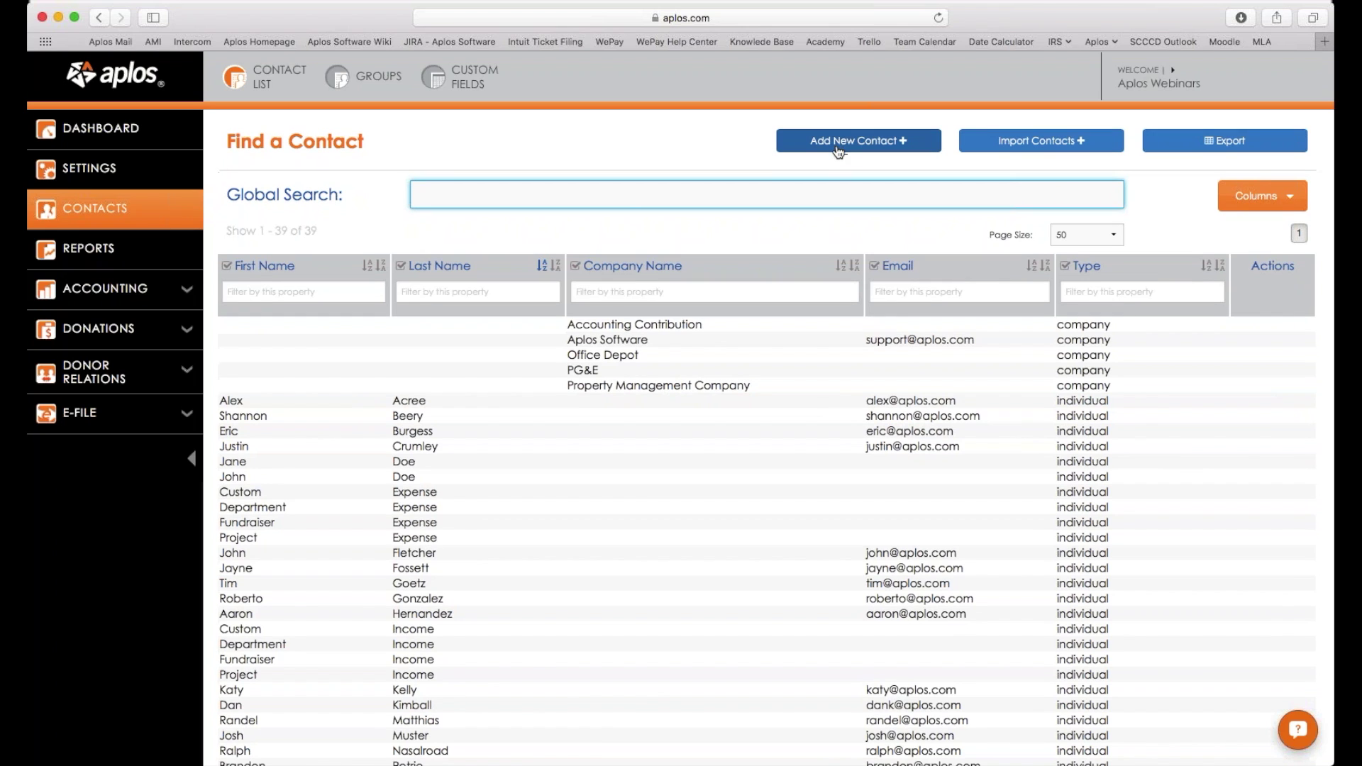
Start a new contact, ticking Company then unticking it to keep an individual.
{"action": "left_click", "coordinate": [838, 146]}
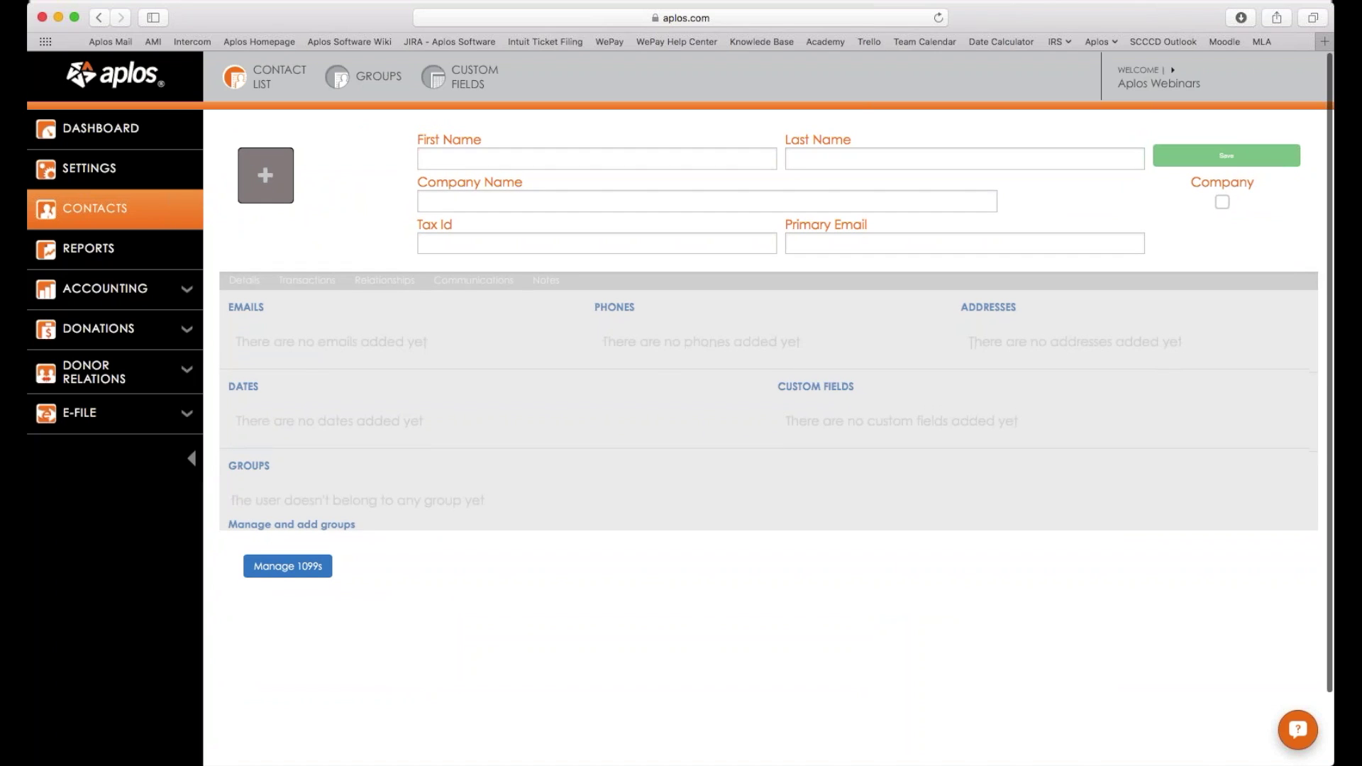
{"action": "left_click", "coordinate": [571, 156]}
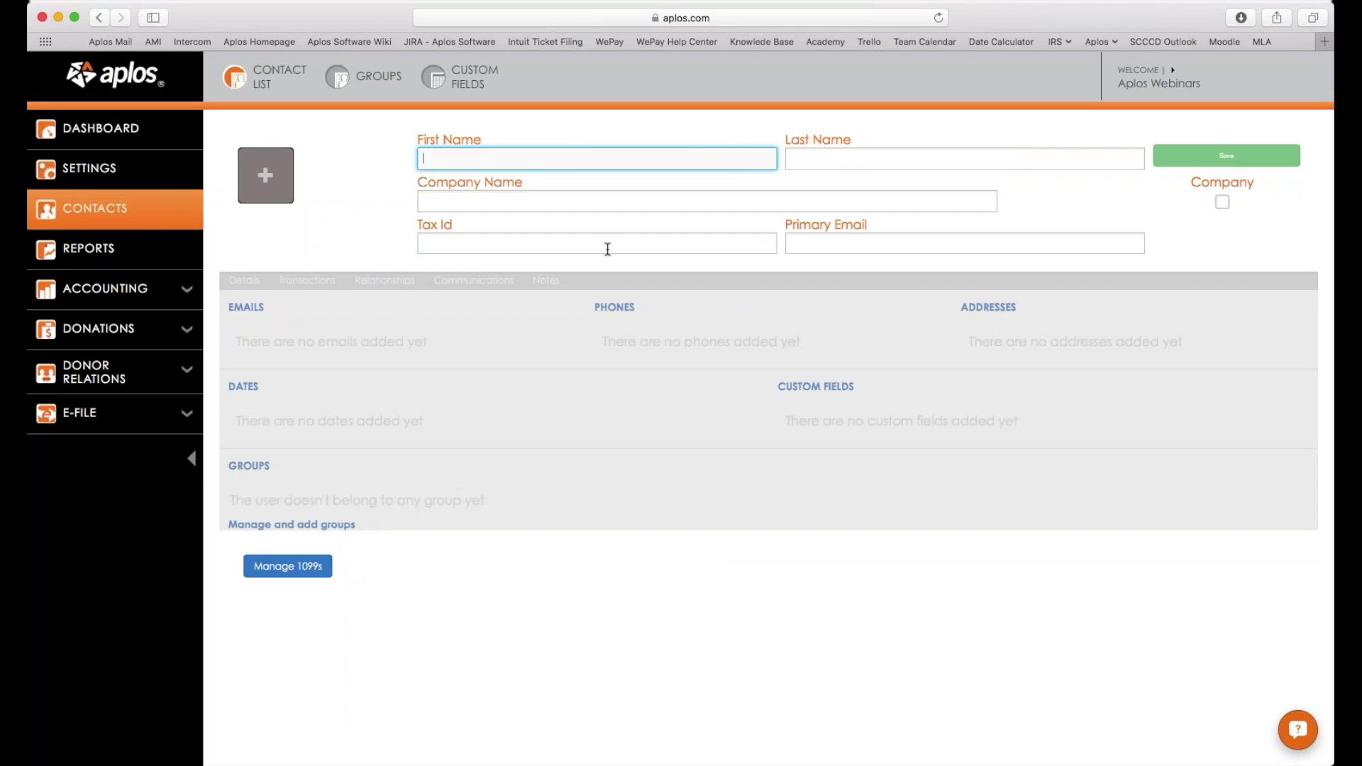
{"action": "left_click", "coordinate": [512, 199]}
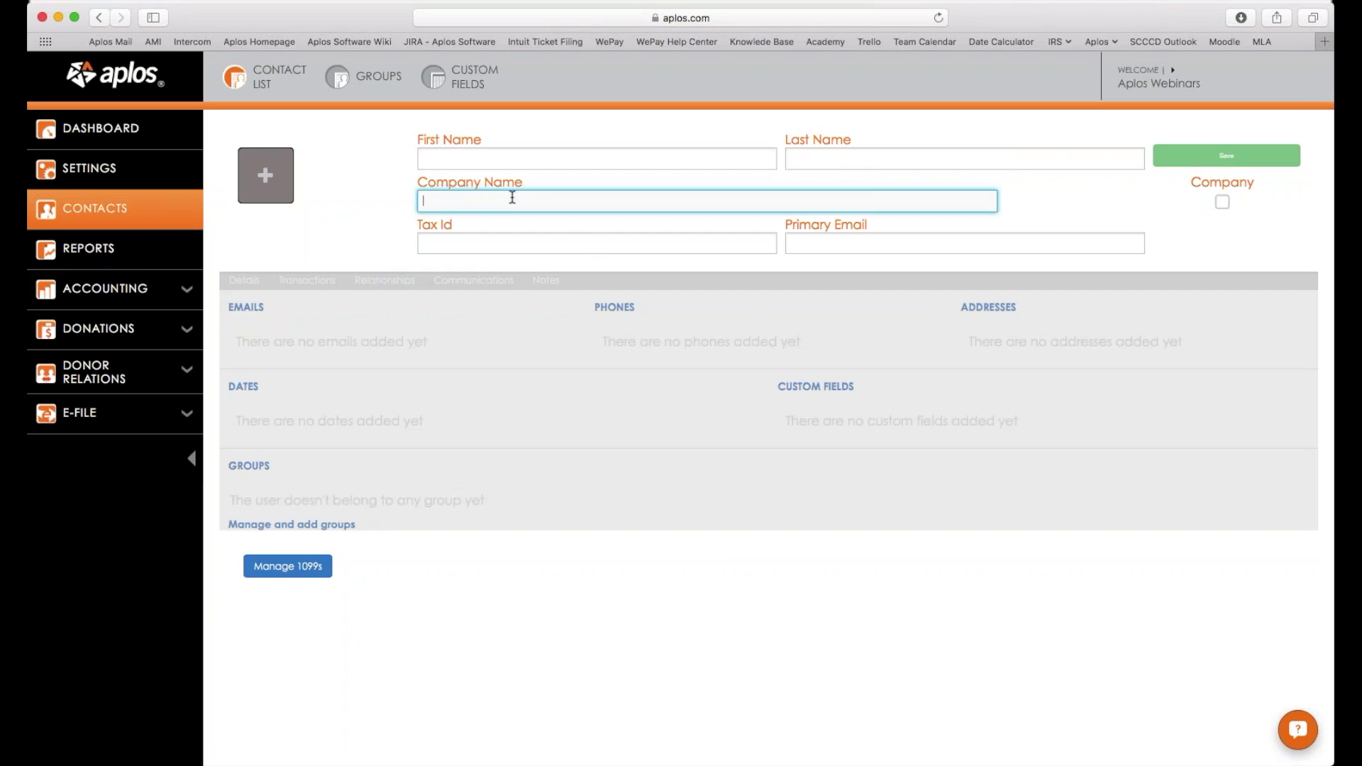
{"action": "left_click_drag", "start_coordinate": [1202, 183], "coordinate": [1291, 183]}
{"action": "left_click", "coordinate": [1222, 202]}
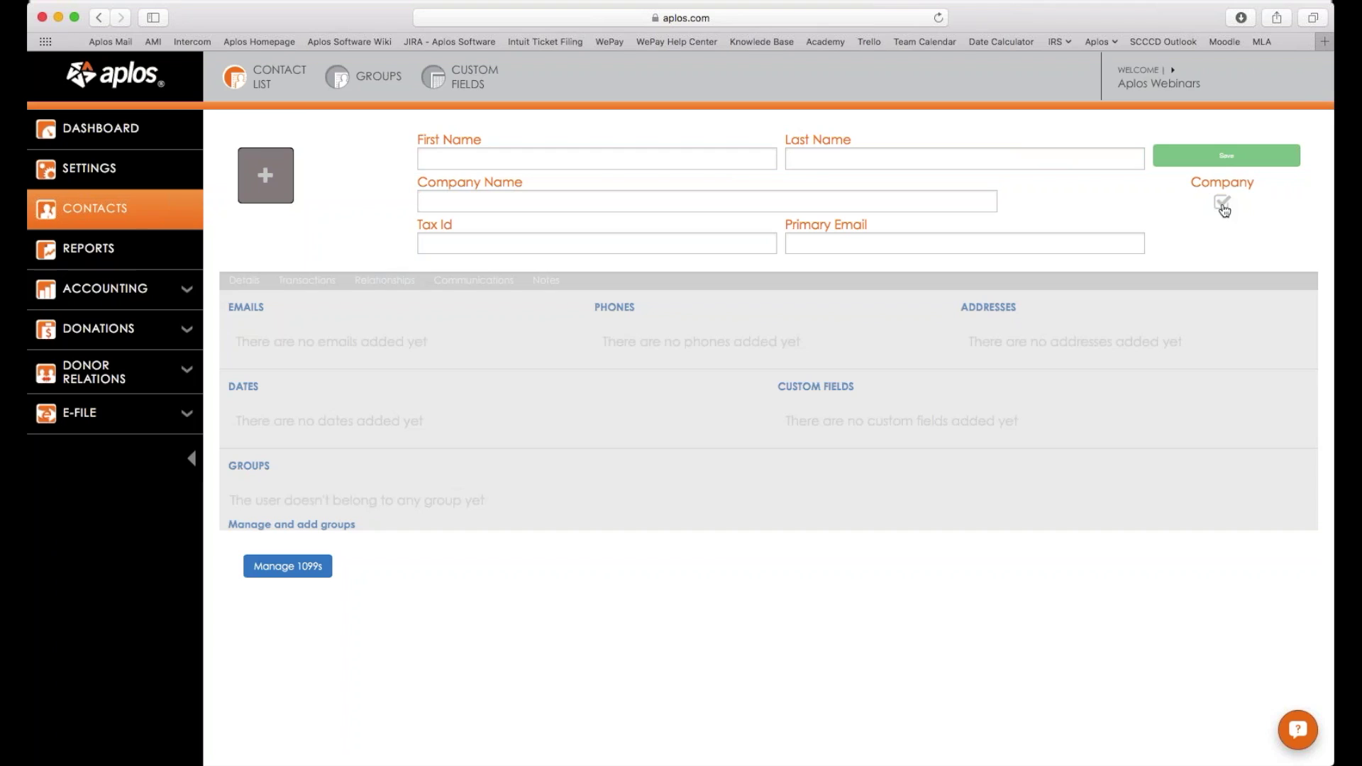
{"action": "left_click", "coordinate": [1222, 205]}
Enter the contact's first name, last name and primary email, then save the contact.
{"action": "left_click", "coordinate": [630, 156]}
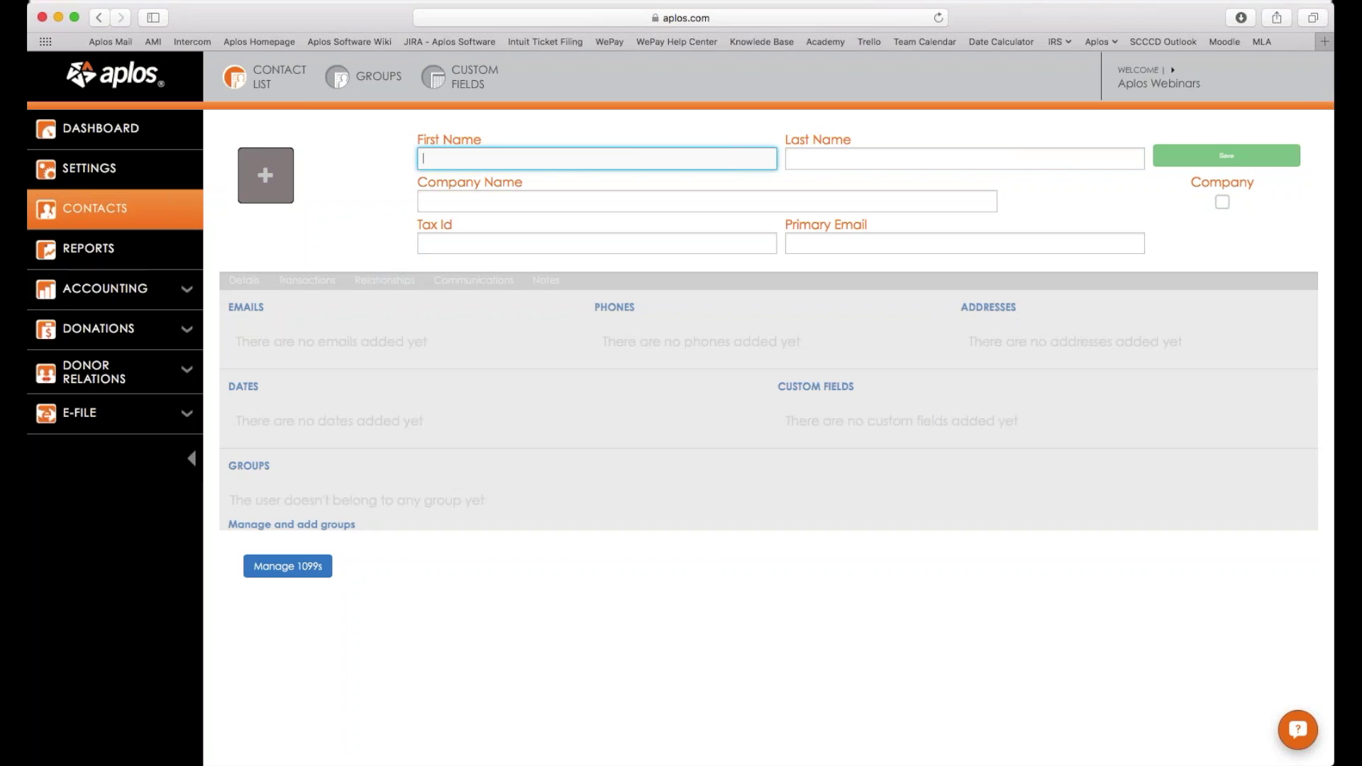
{"action": "key", "text": "Tab"}
{"action": "left_click", "coordinate": [1063, 186]}
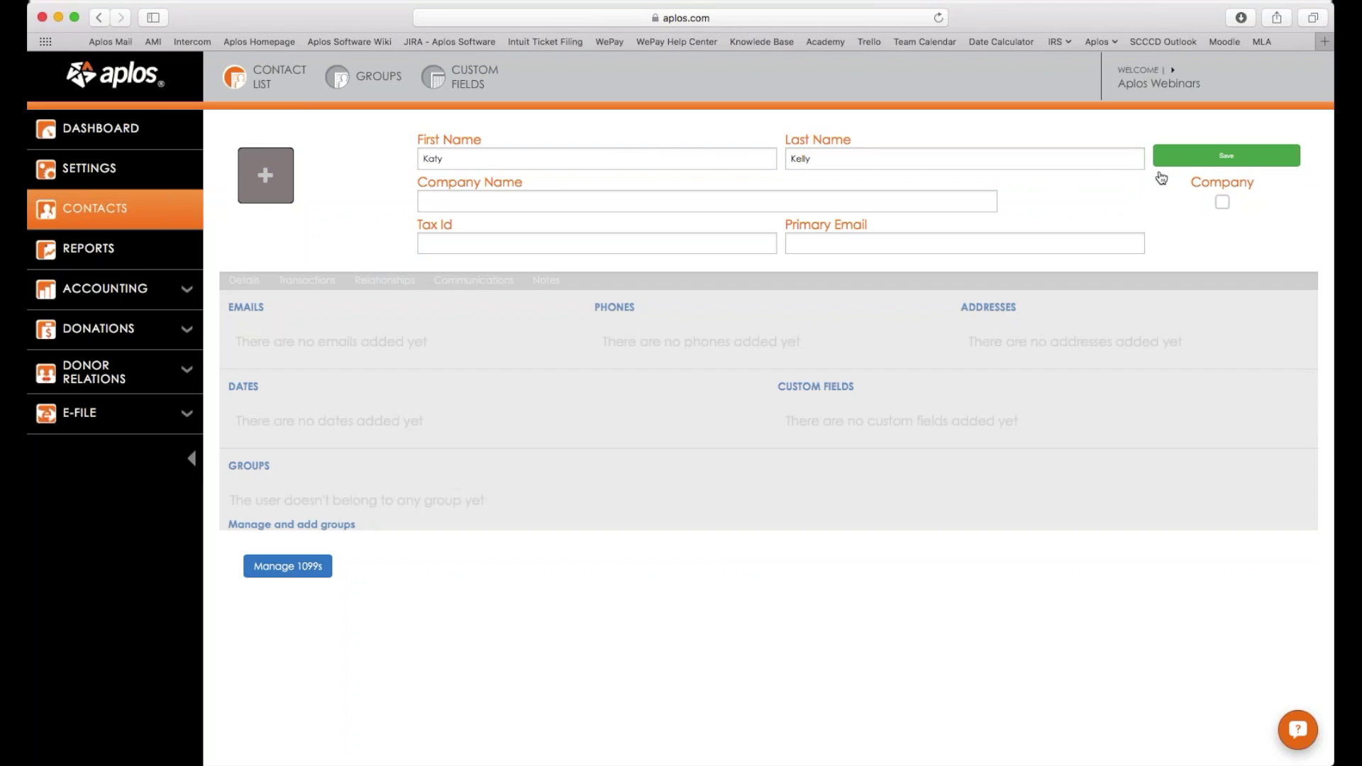
{"action": "left_click", "coordinate": [1040, 241]}
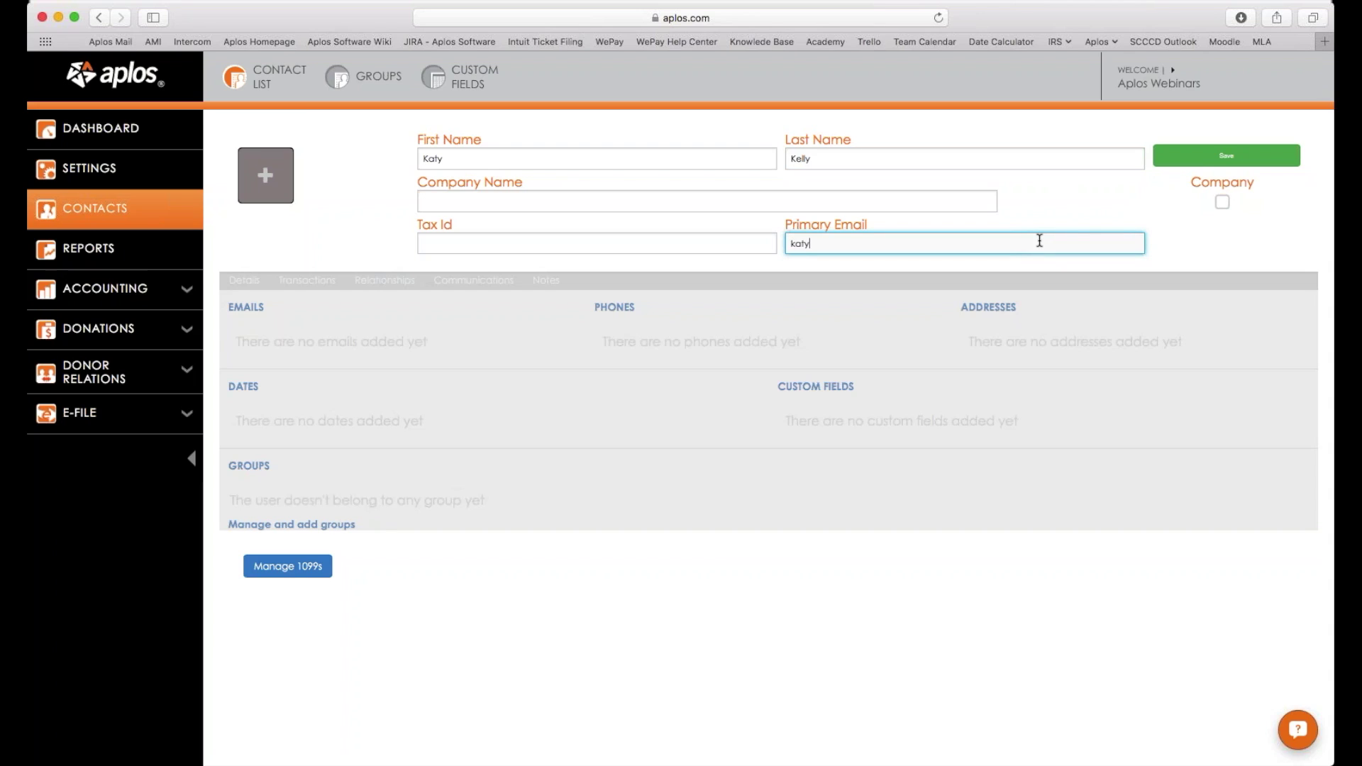
{"action": "left_click", "coordinate": [1224, 156]}
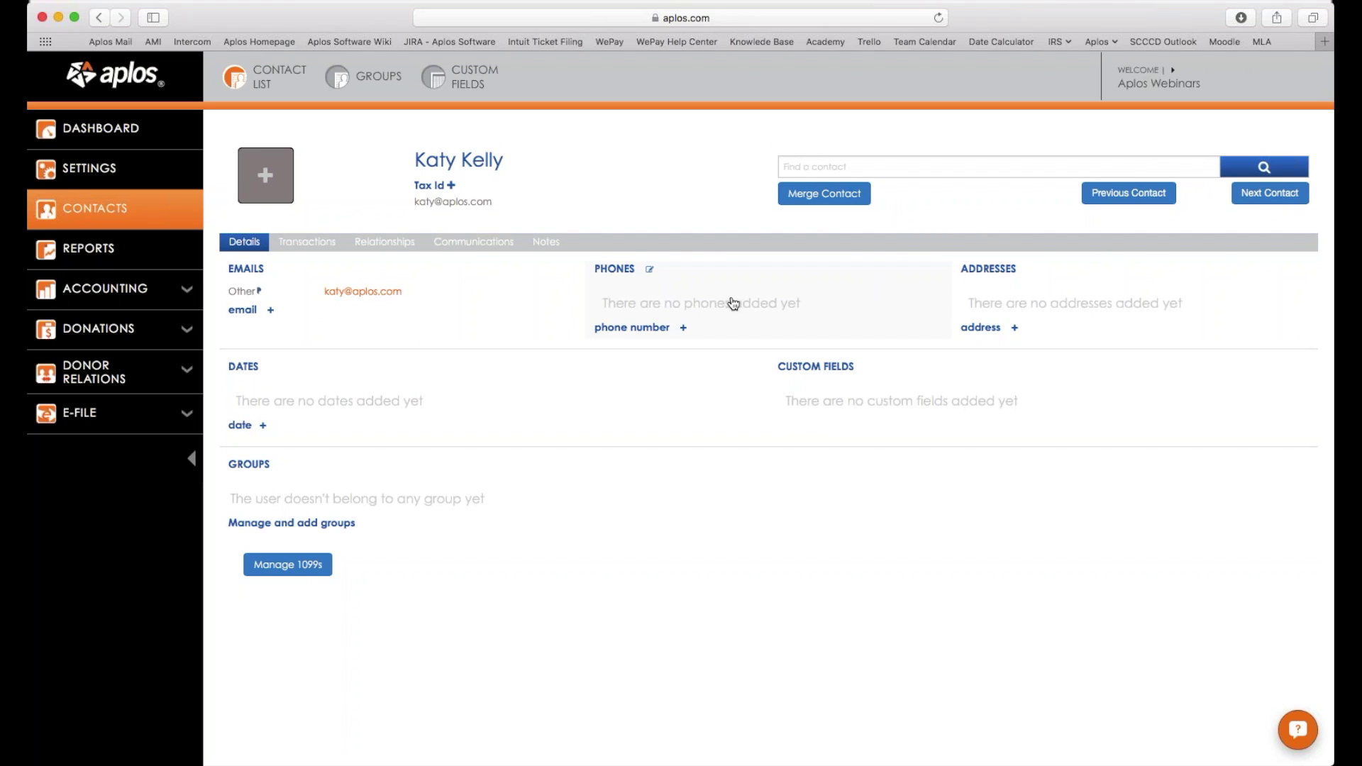
Add the contact's mobile phone number, mark it Primary and save it.
{"action": "scroll", "coordinate": [733, 304], "scroll_direction": "left", "scroll_amount": 5}
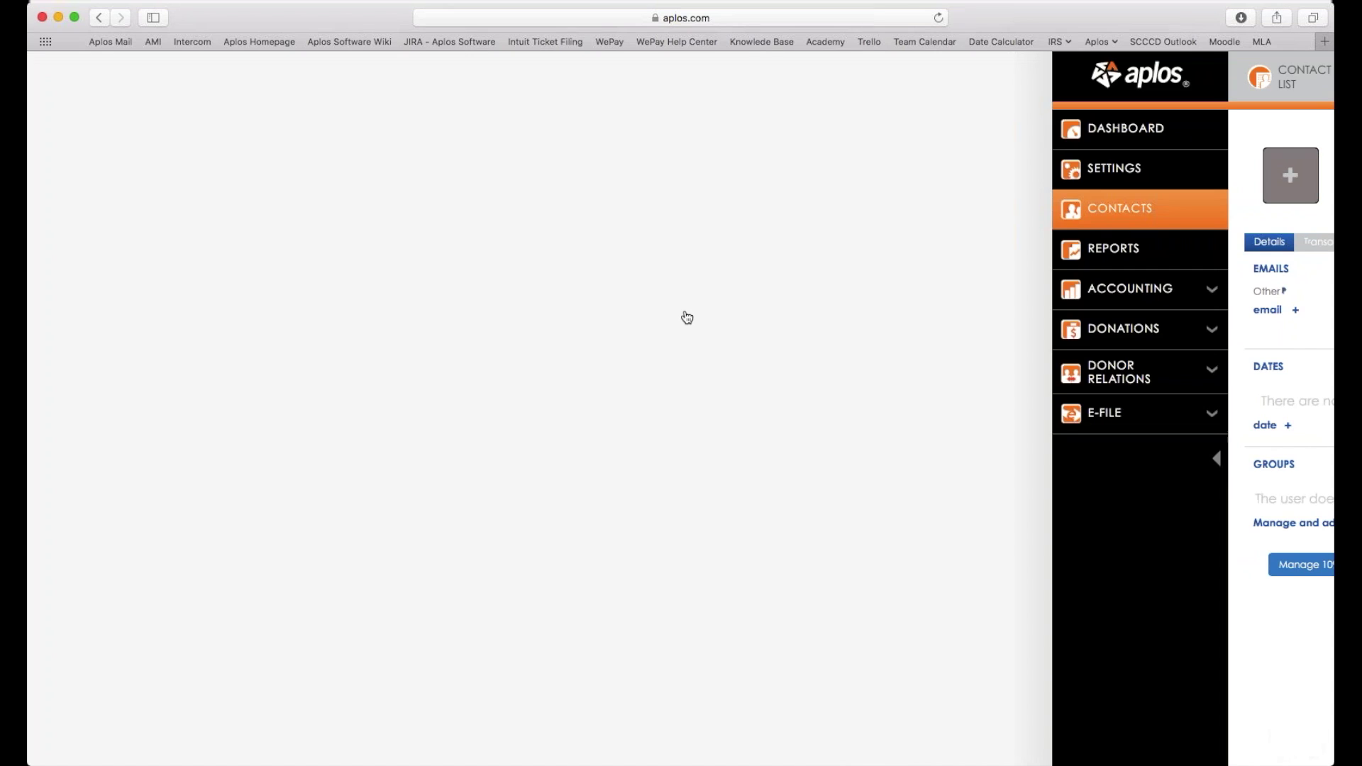
{"action": "scroll", "coordinate": [683, 308], "scroll_direction": "right", "scroll_amount": 5}
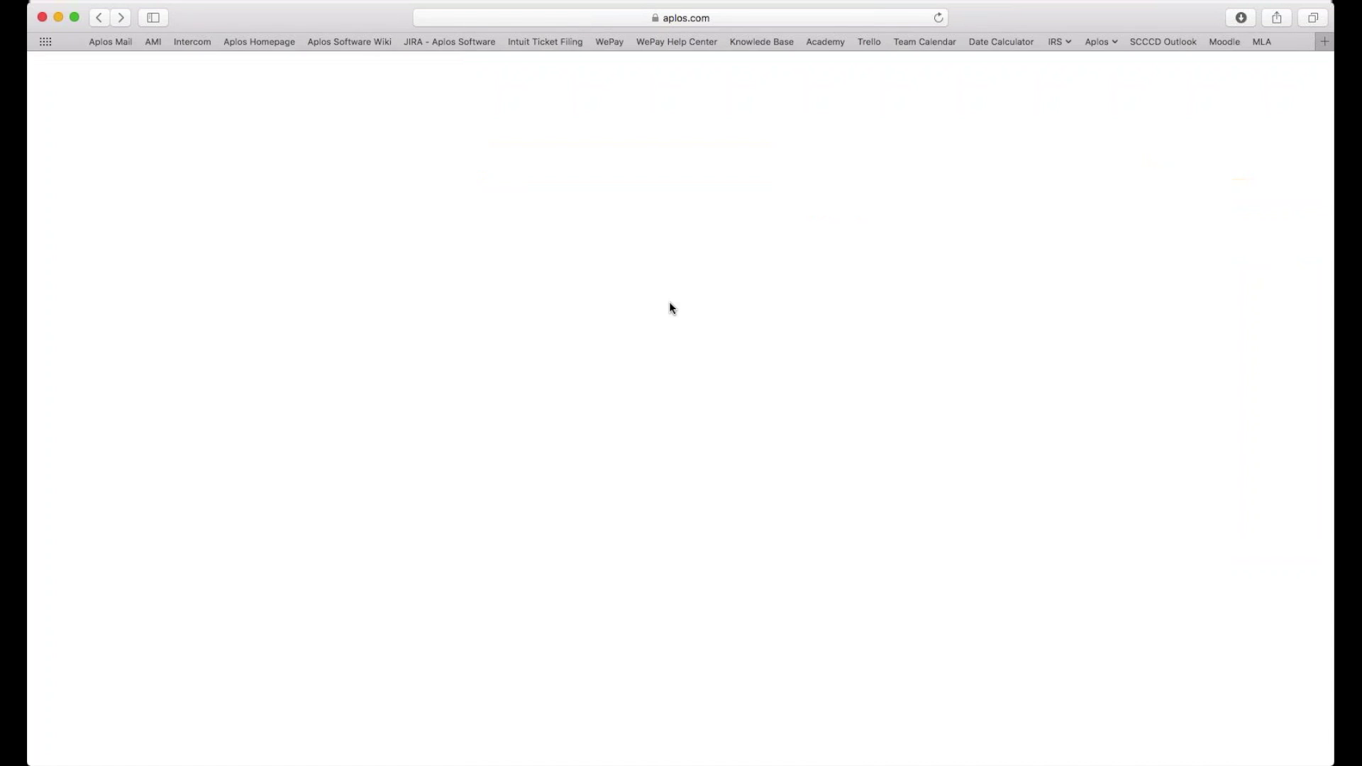
{"action": "left_click", "coordinate": [642, 291]}
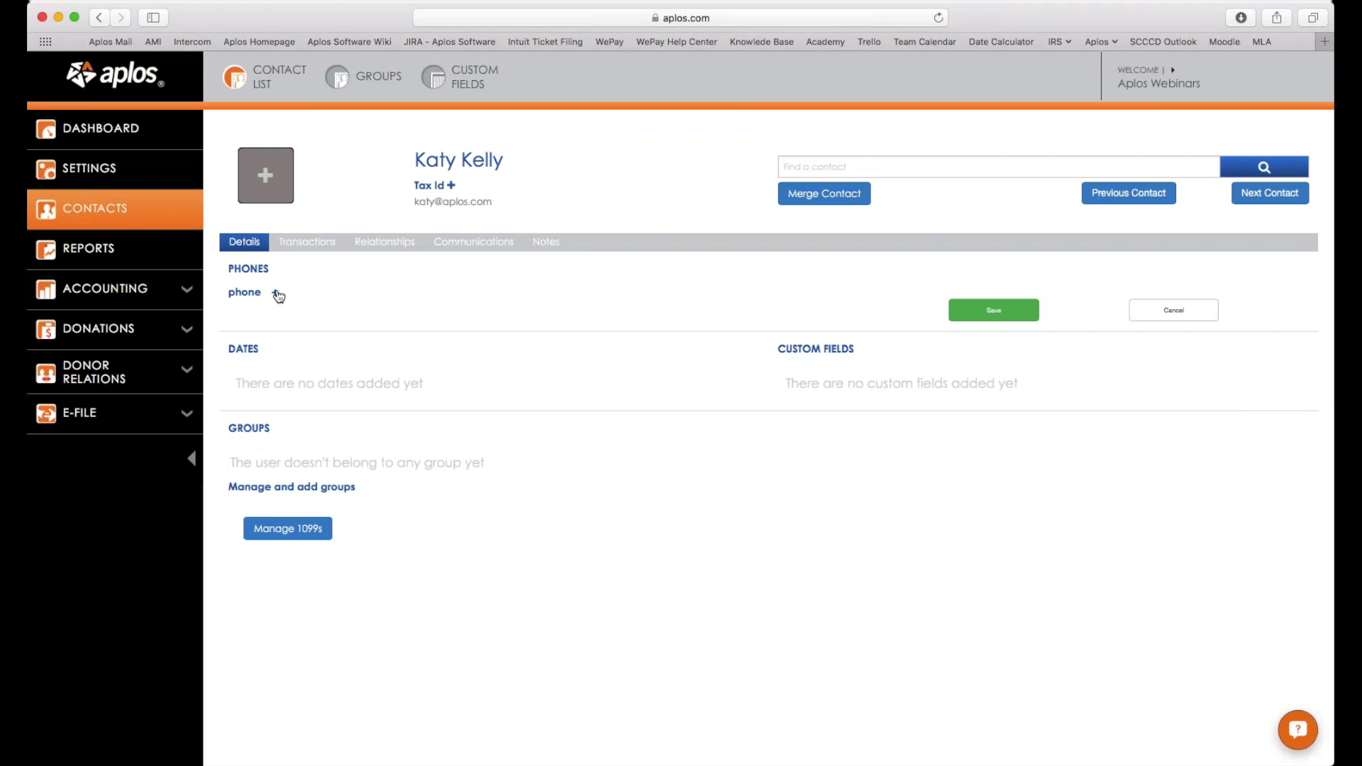
{"action": "left_click", "coordinate": [276, 294]}
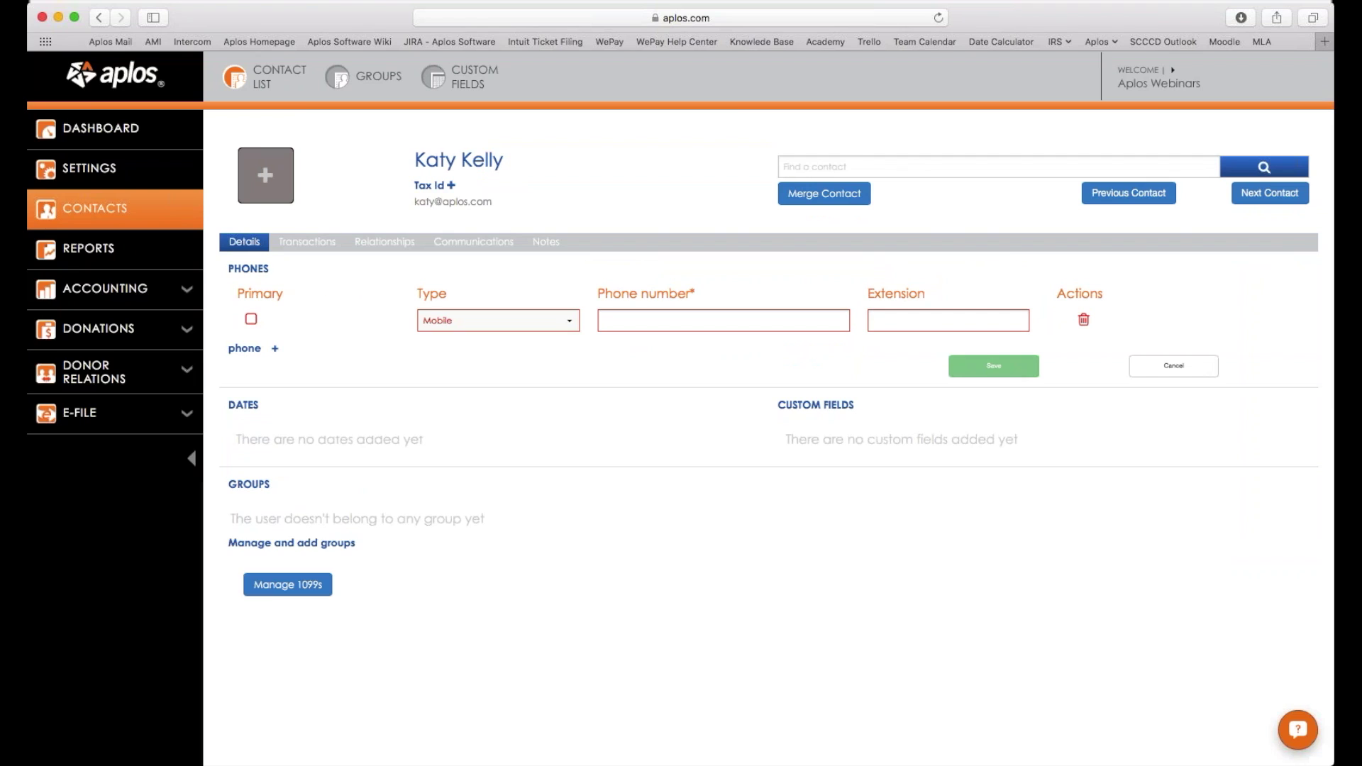
{"action": "left_click", "coordinate": [723, 320]}
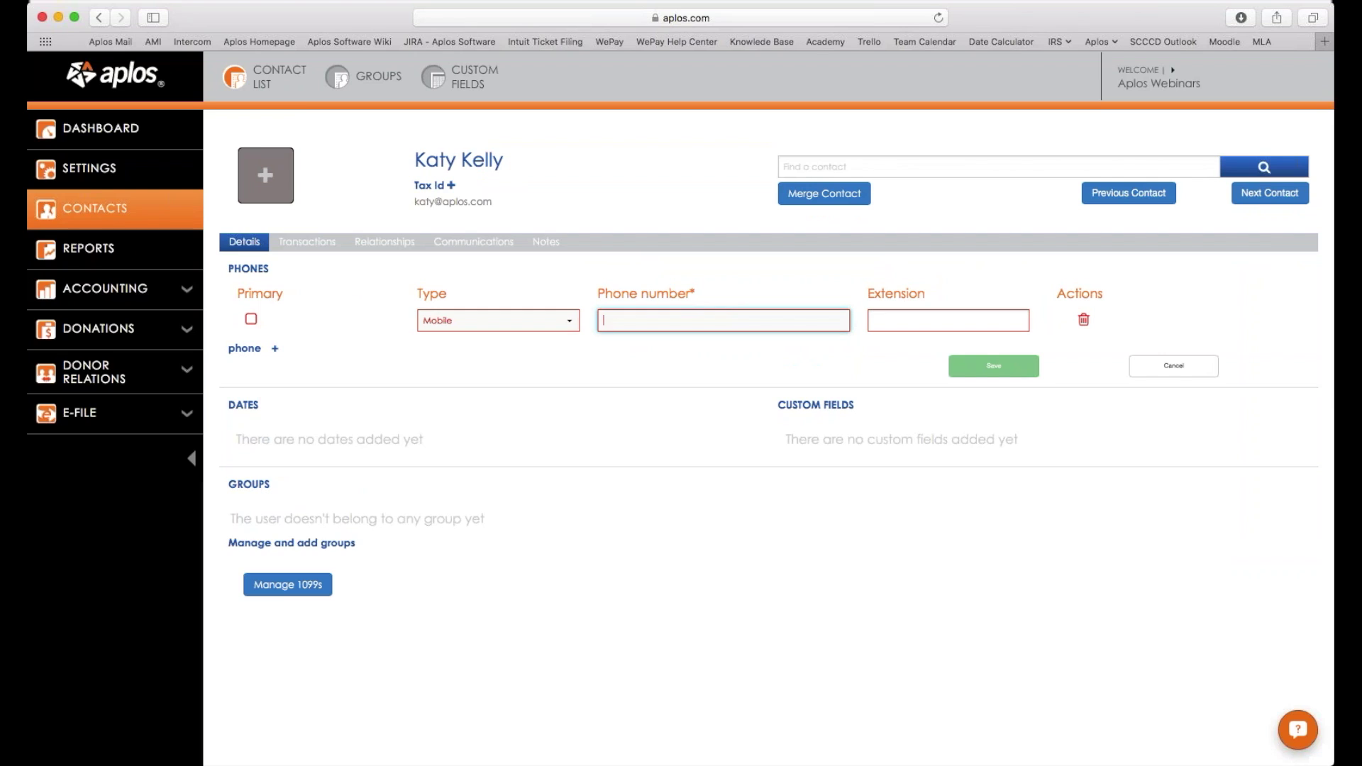
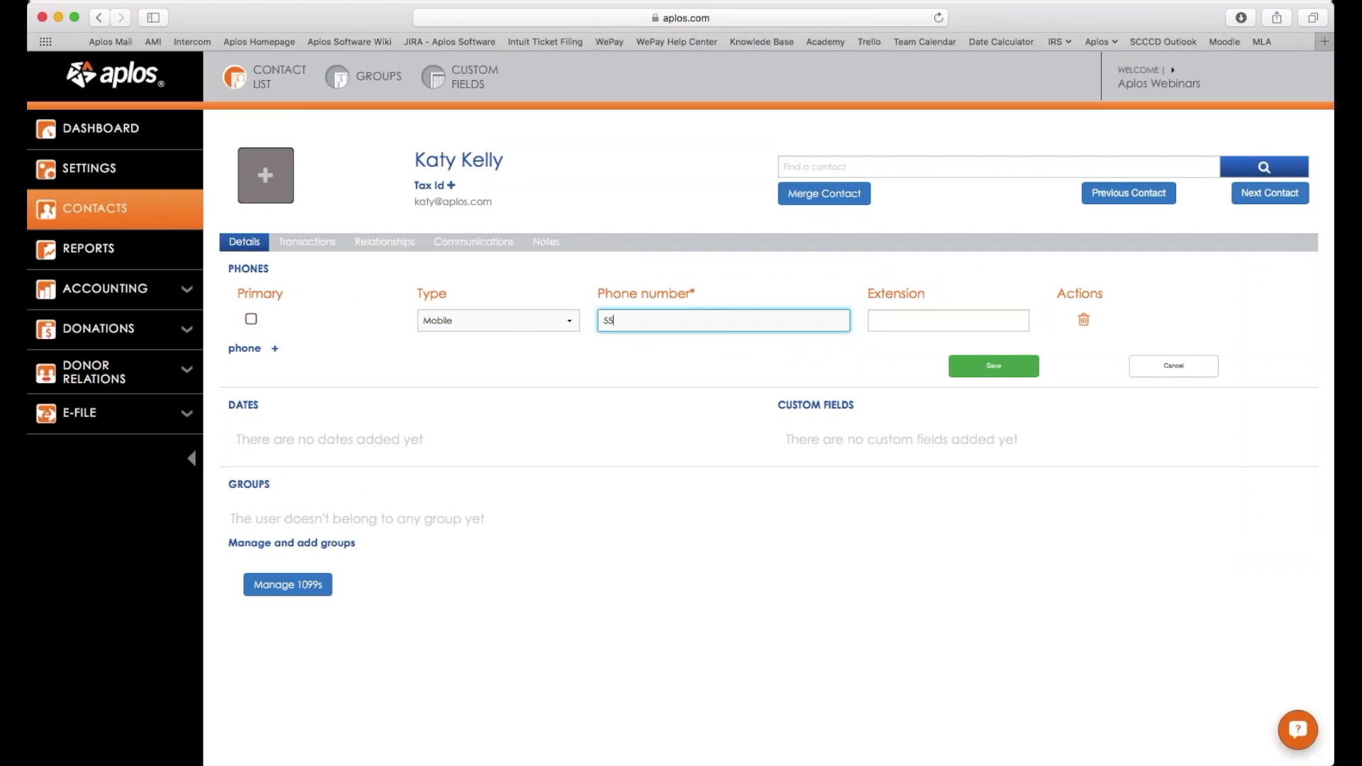
{"action": "left_click", "coordinate": [251, 319]}
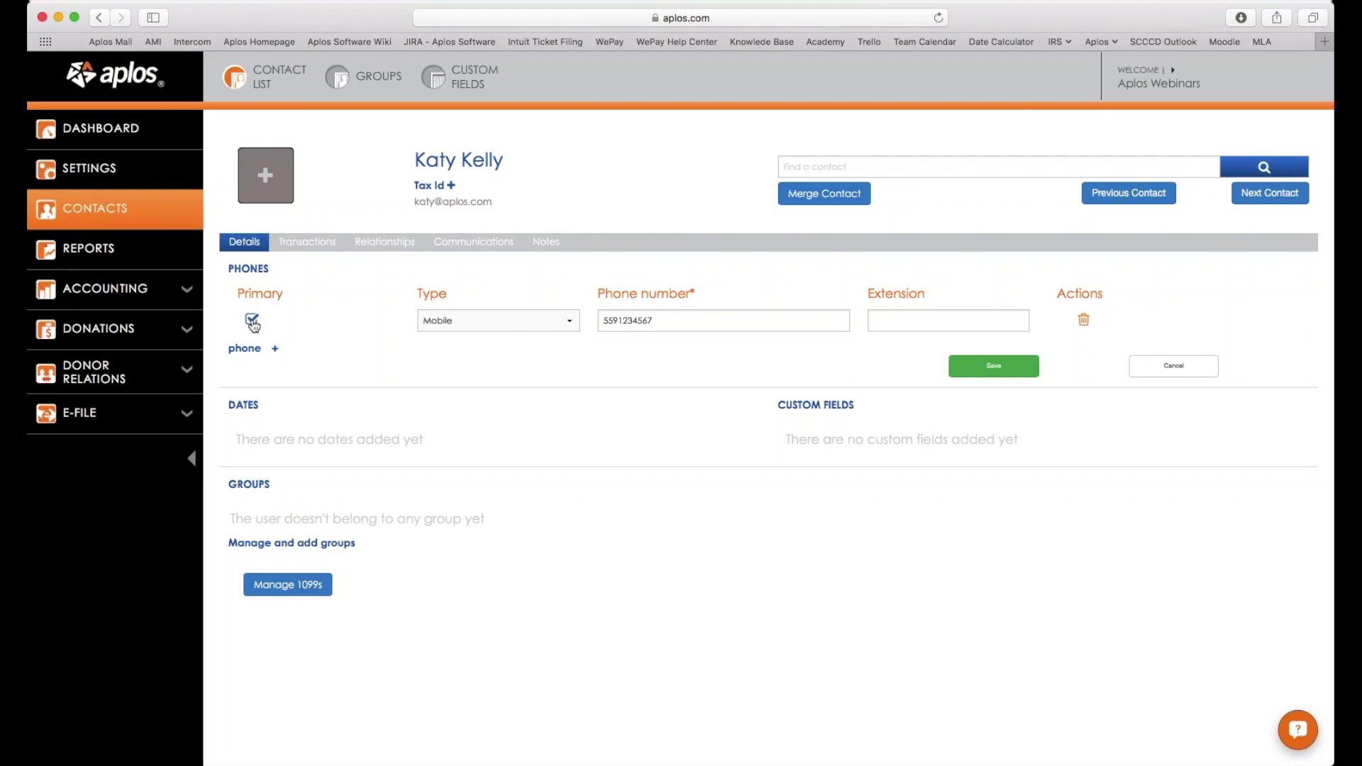
{"action": "left_click", "coordinate": [986, 367]}
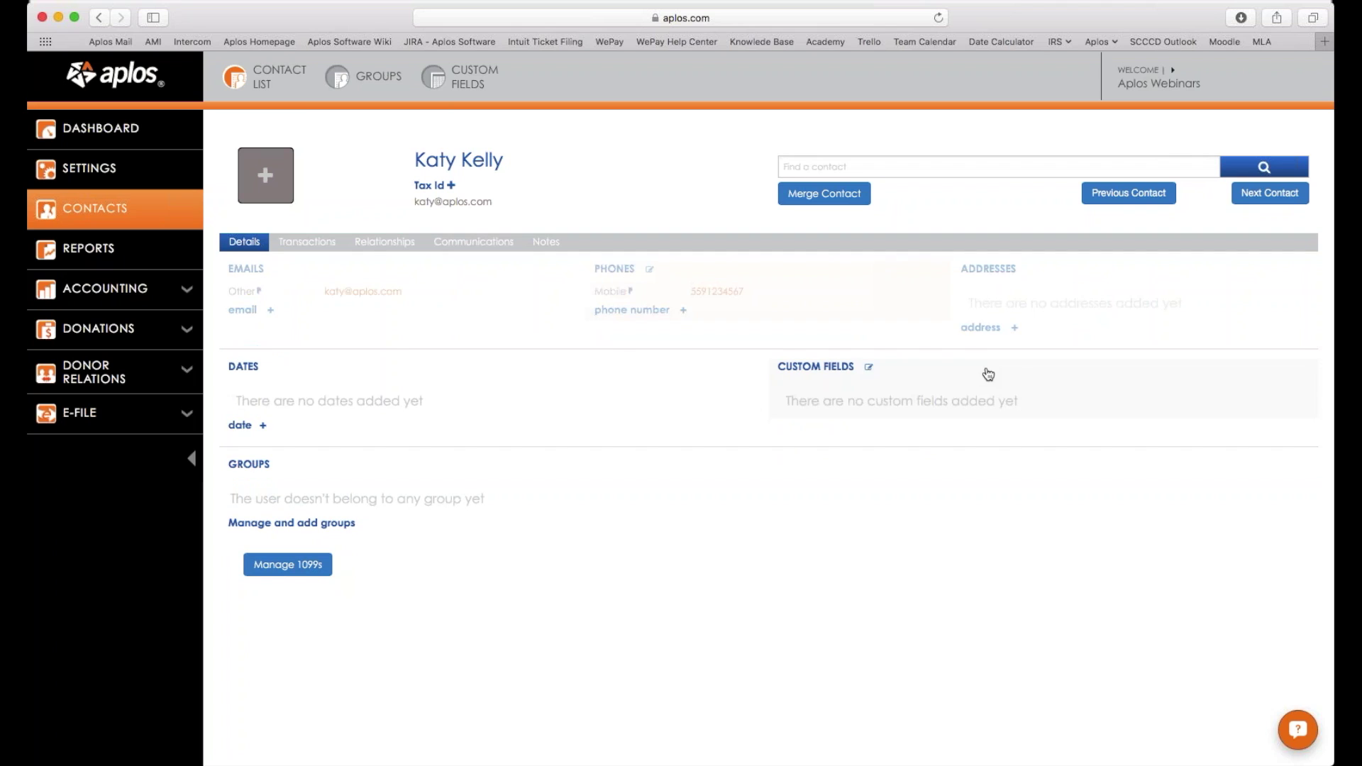
{"action": "left_click", "coordinate": [1071, 304]}
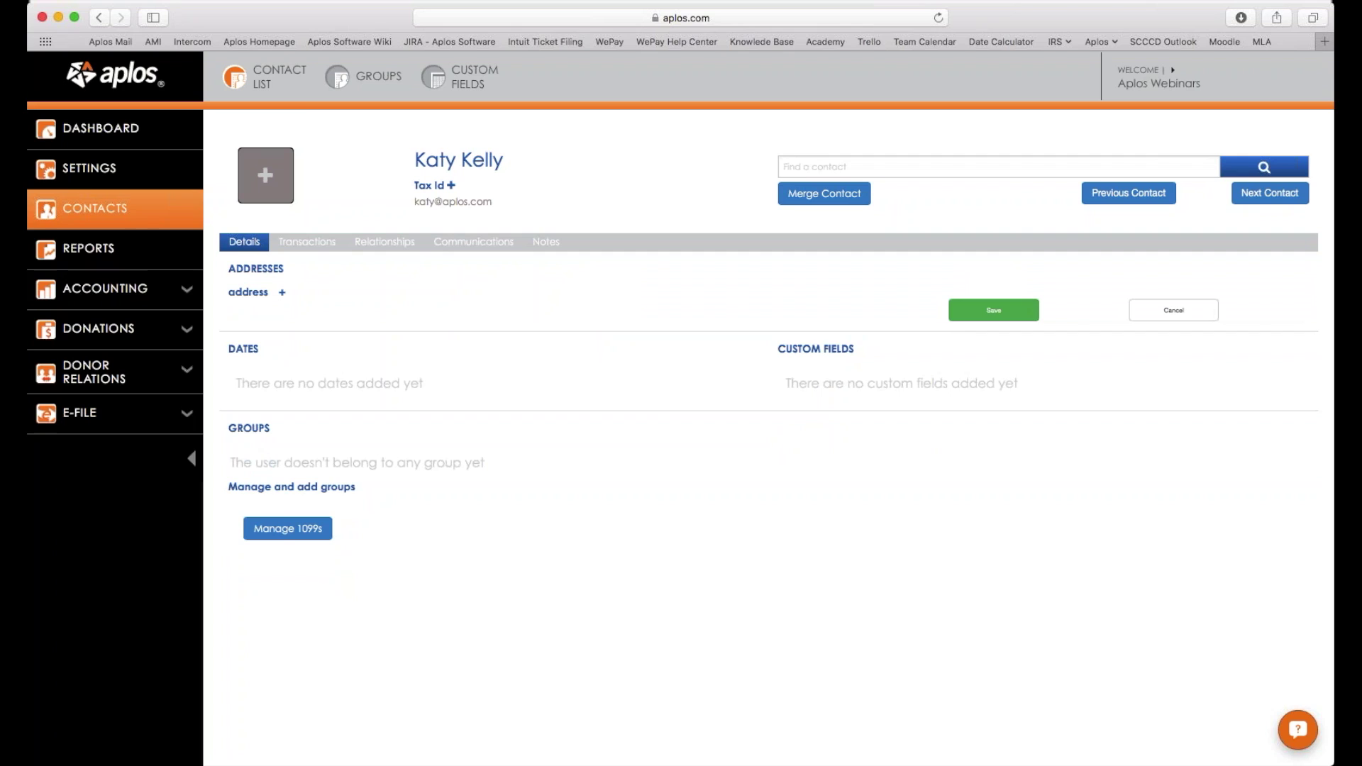
{"action": "left_click", "coordinate": [282, 293]}
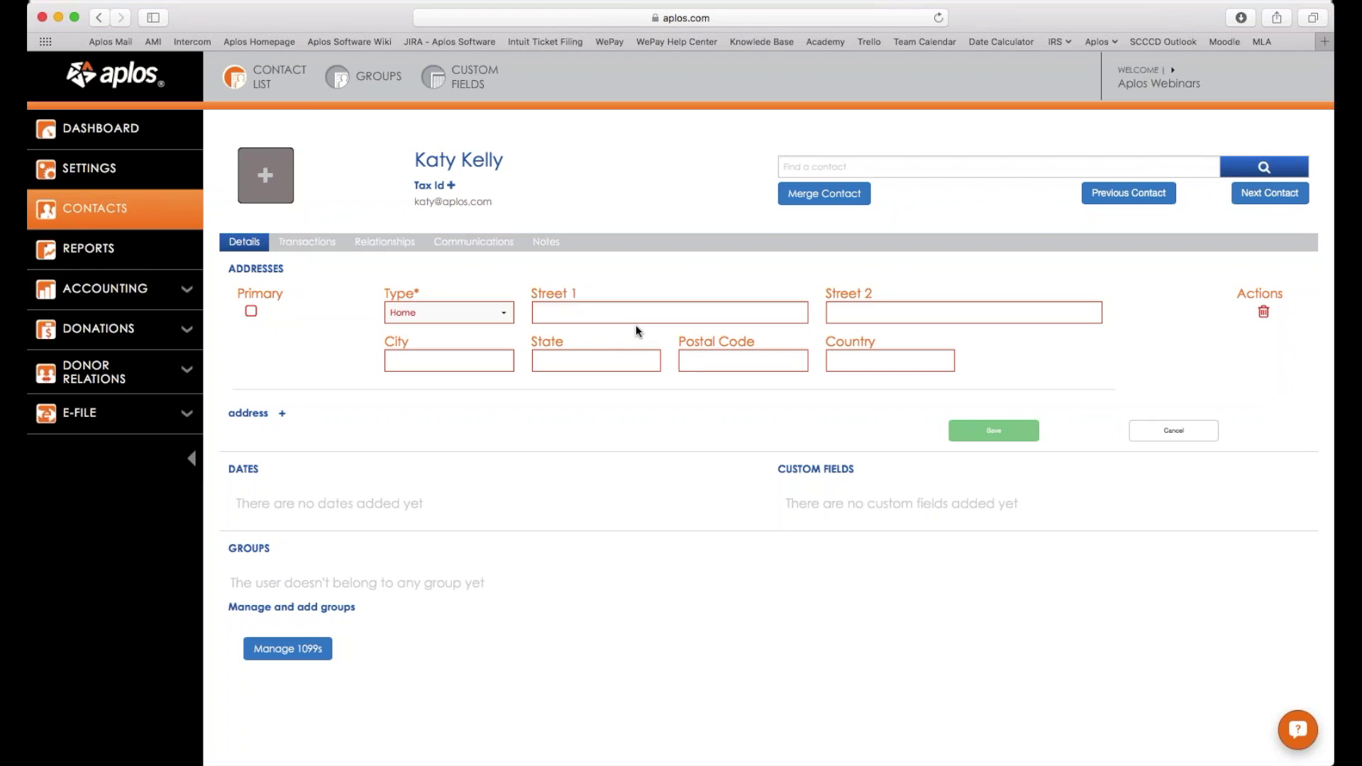
{"action": "left_click", "coordinate": [251, 312]}
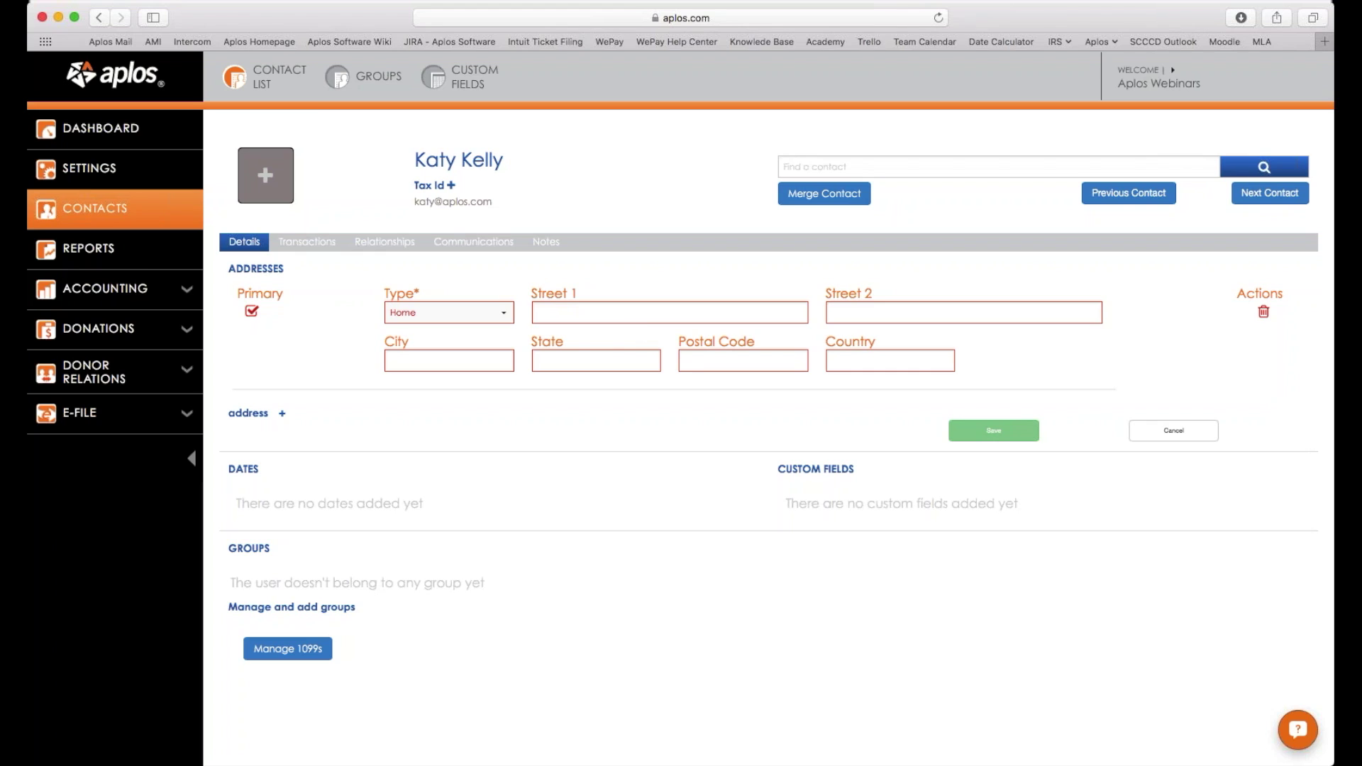
{"action": "left_click", "coordinate": [244, 314]}
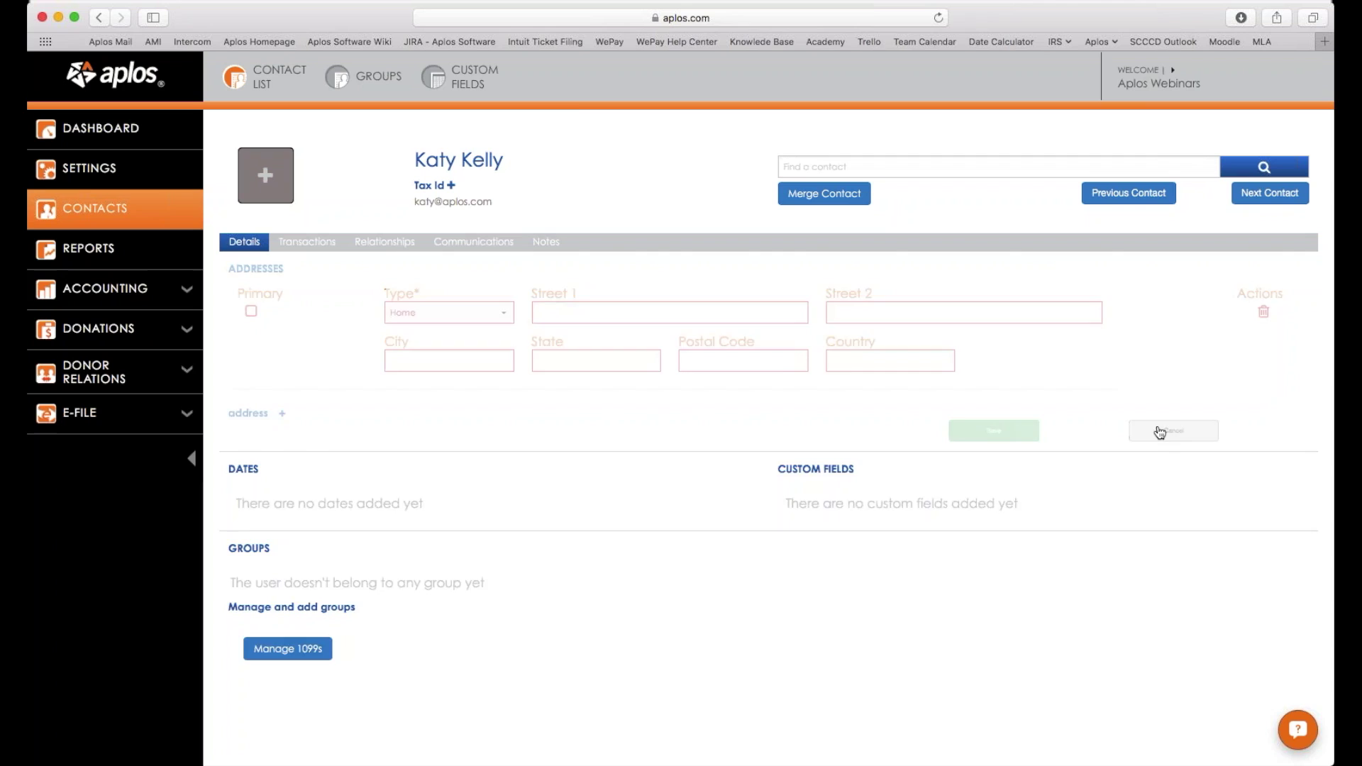
{"action": "left_click", "coordinate": [1173, 430]}
Add a Mobile phone entry with the contact's number and save it.
{"action": "left_click", "coordinate": [624, 293]}
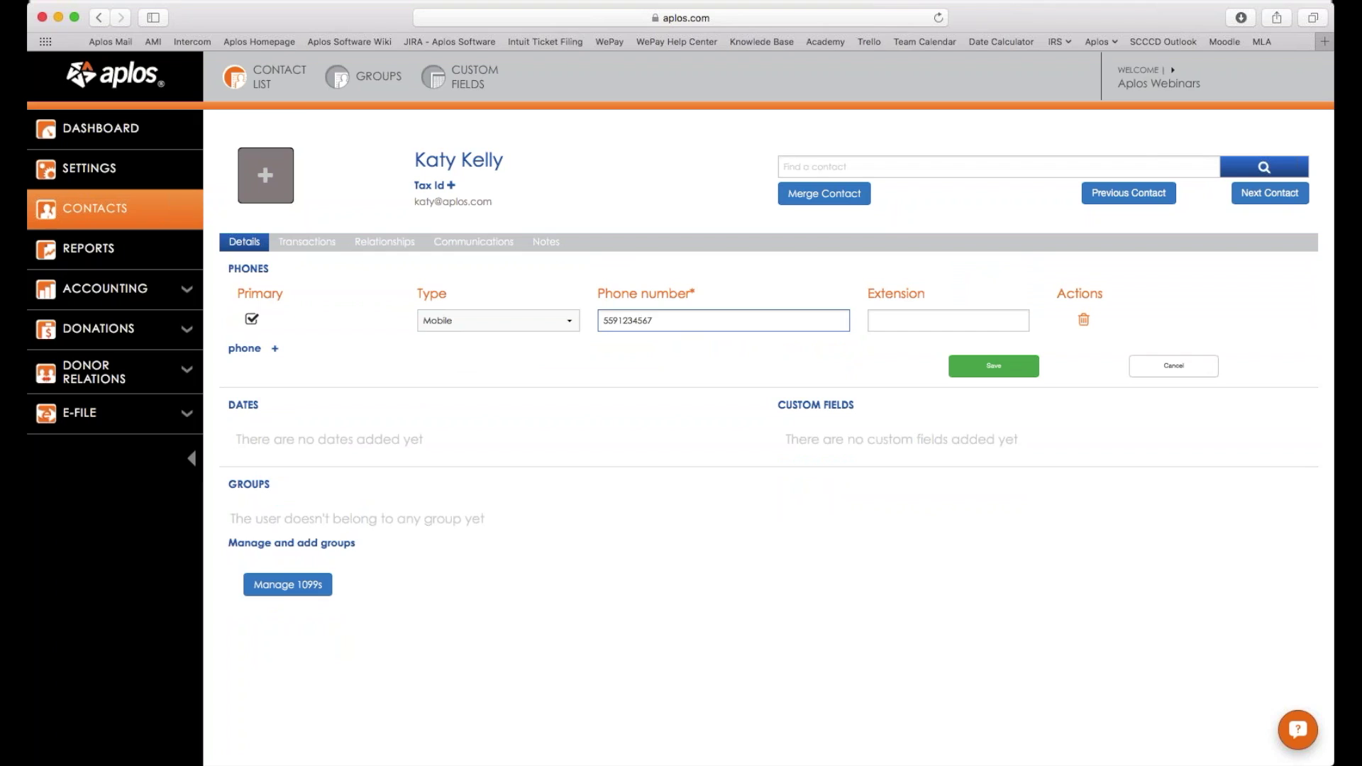
{"action": "left_click_drag", "start_coordinate": [620, 320], "coordinate": [746, 320]}
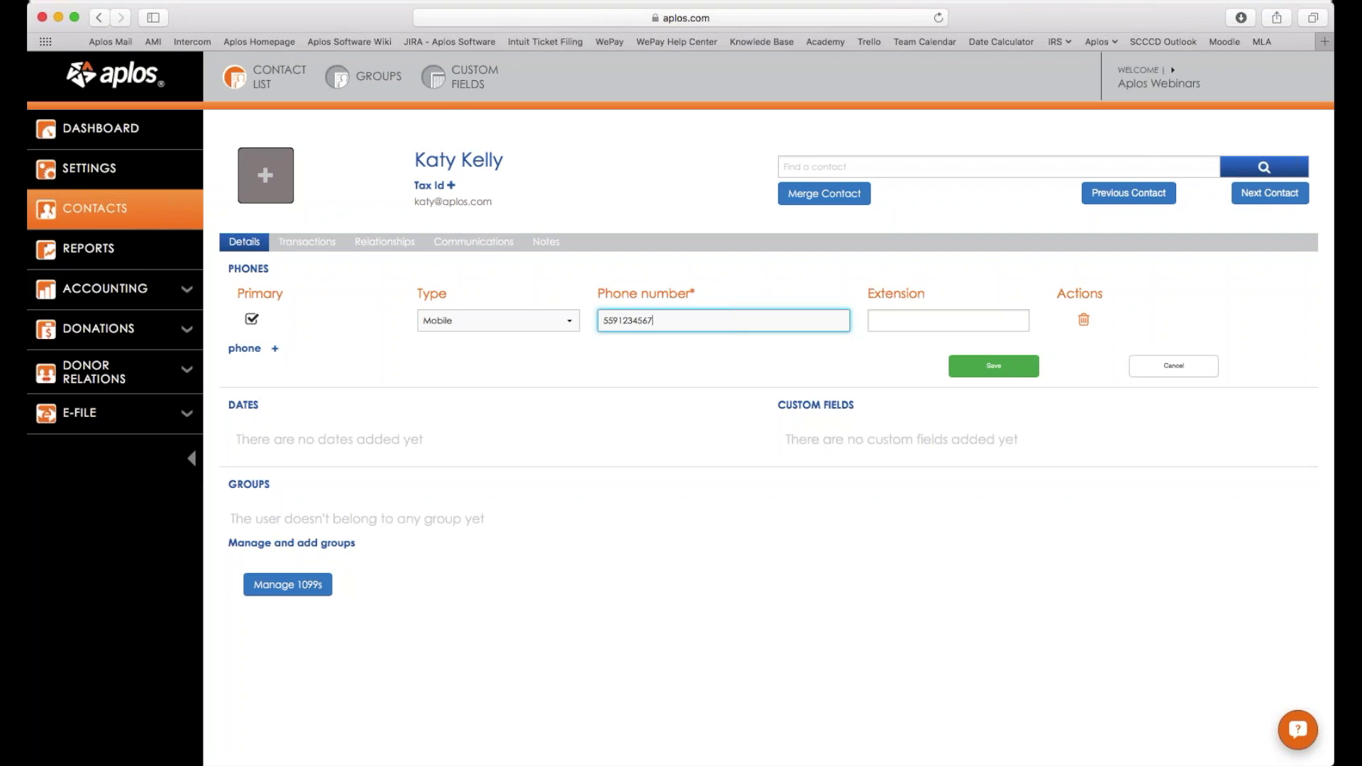
{"action": "key", "text": "Return"}
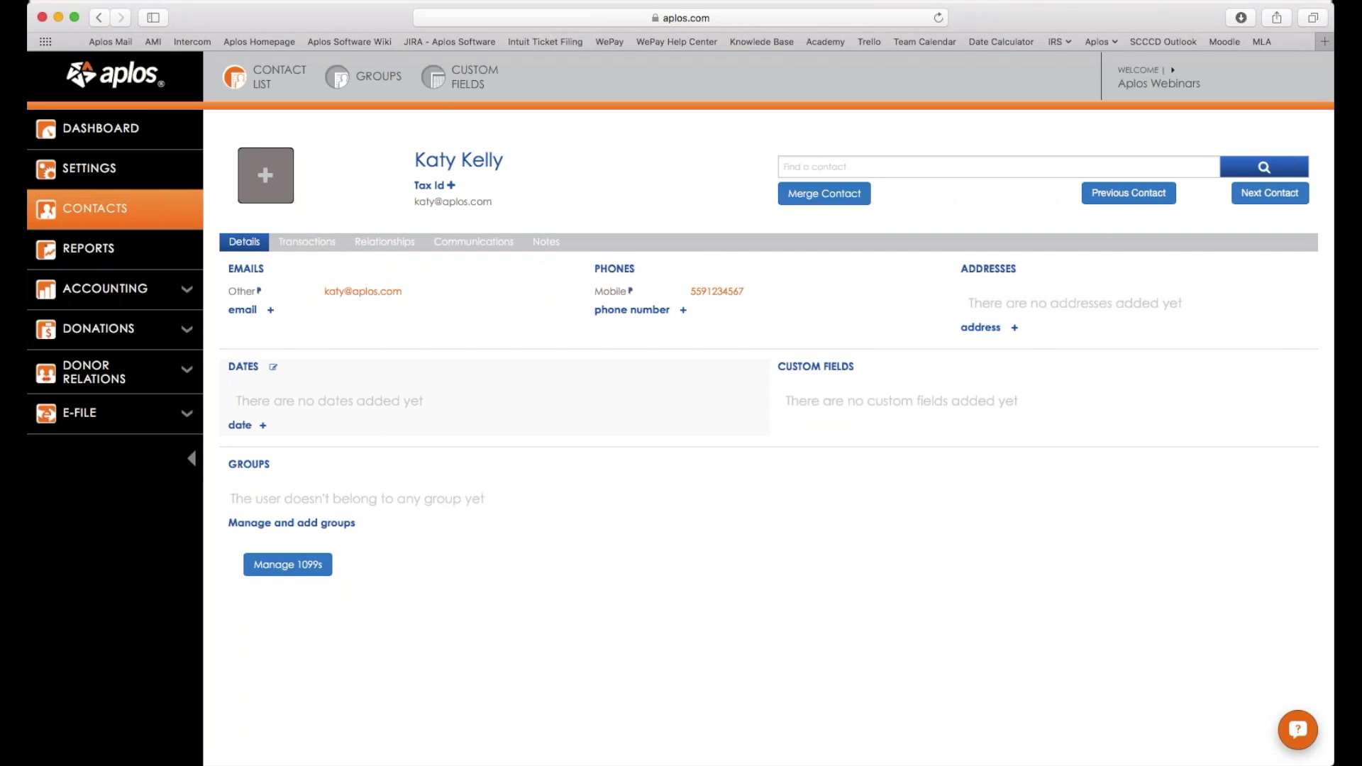
{"action": "left_click", "coordinate": [263, 425]}
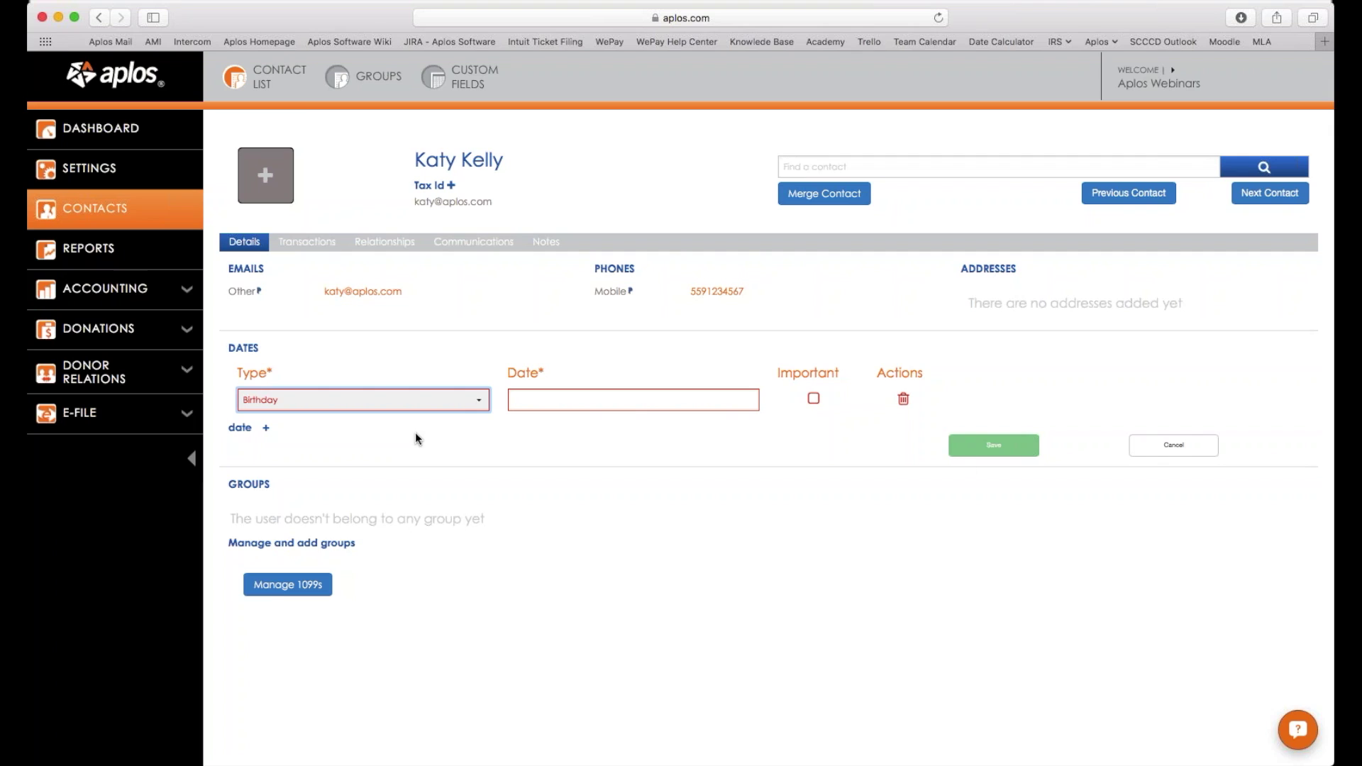
{"action": "left_click", "coordinate": [1174, 445]}
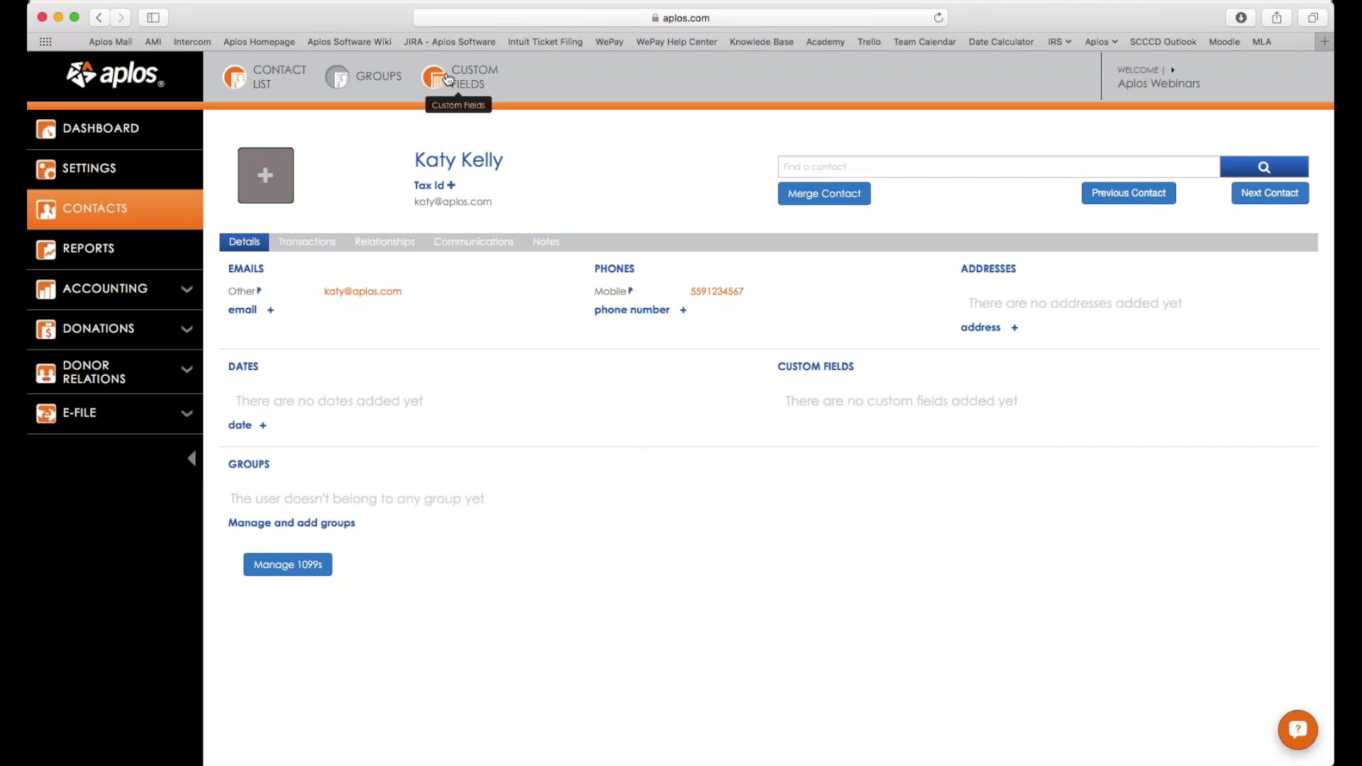
Create a Text custom field named Membership Type under Custom Fields.
{"action": "left_click", "coordinate": [478, 87]}
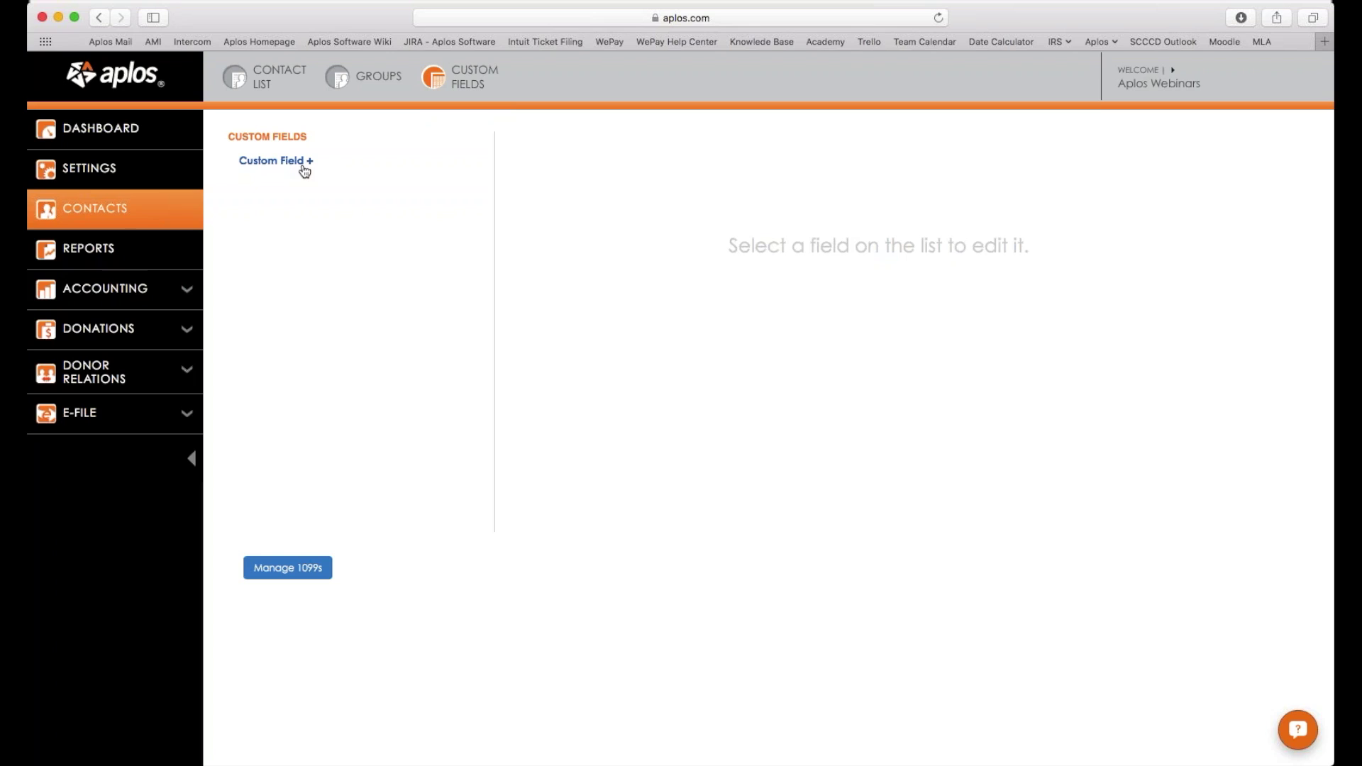
{"action": "left_click", "coordinate": [304, 170]}
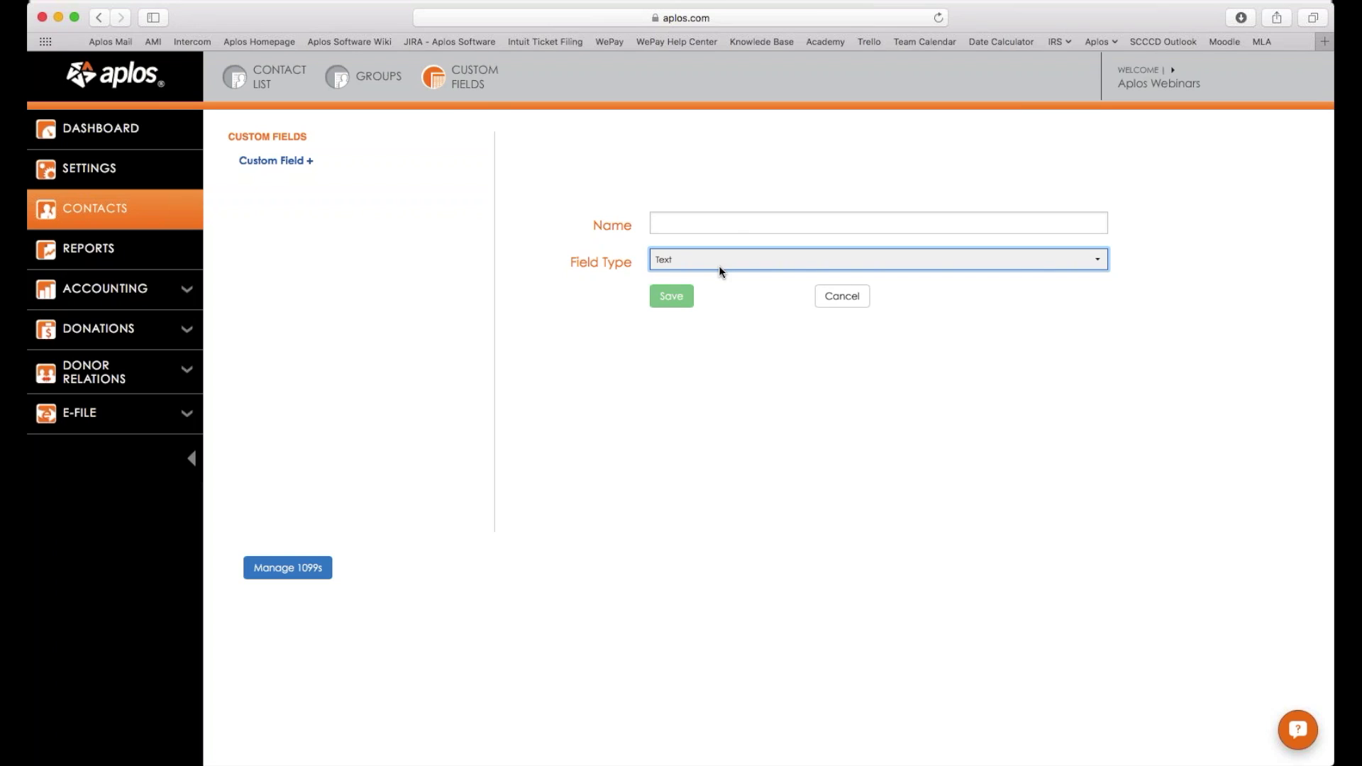
{"action": "left_click", "coordinate": [731, 216]}
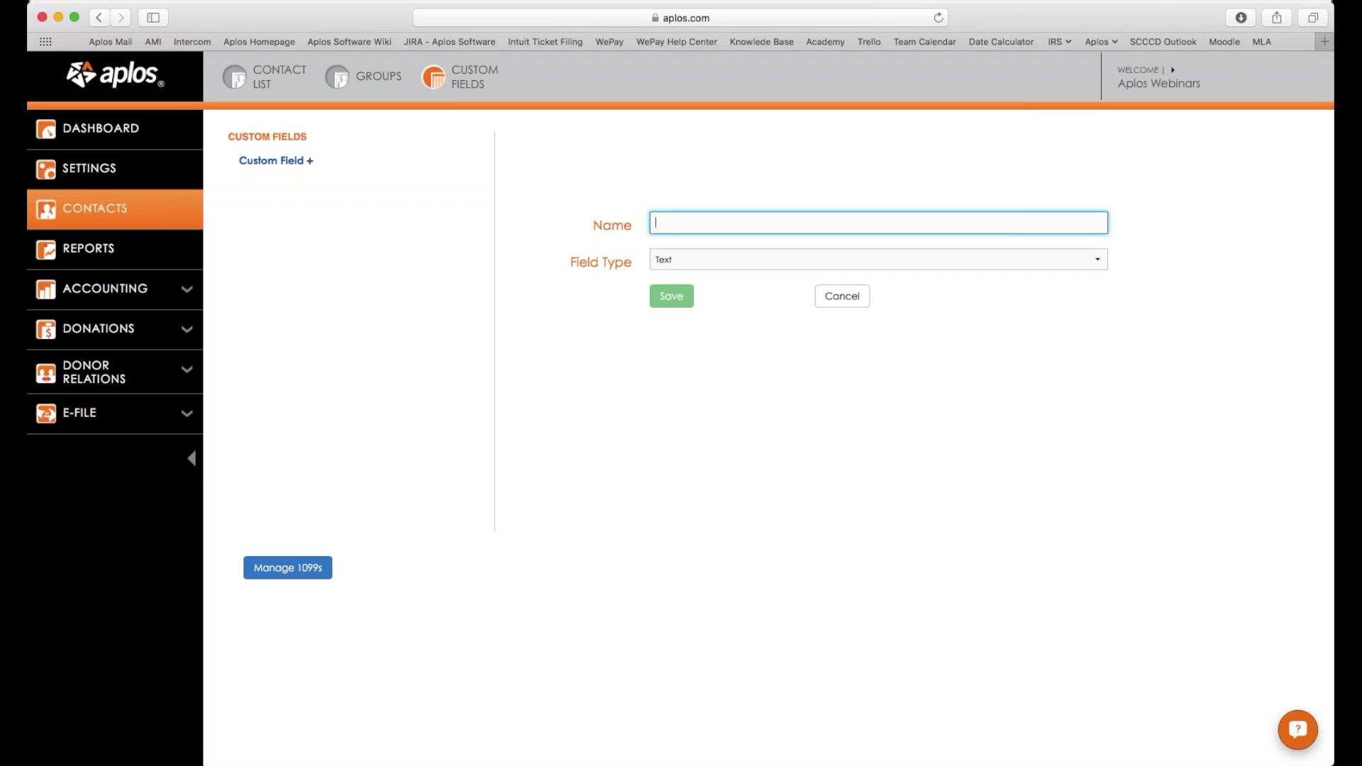
{"action": "type", "text": "Membership Type"}
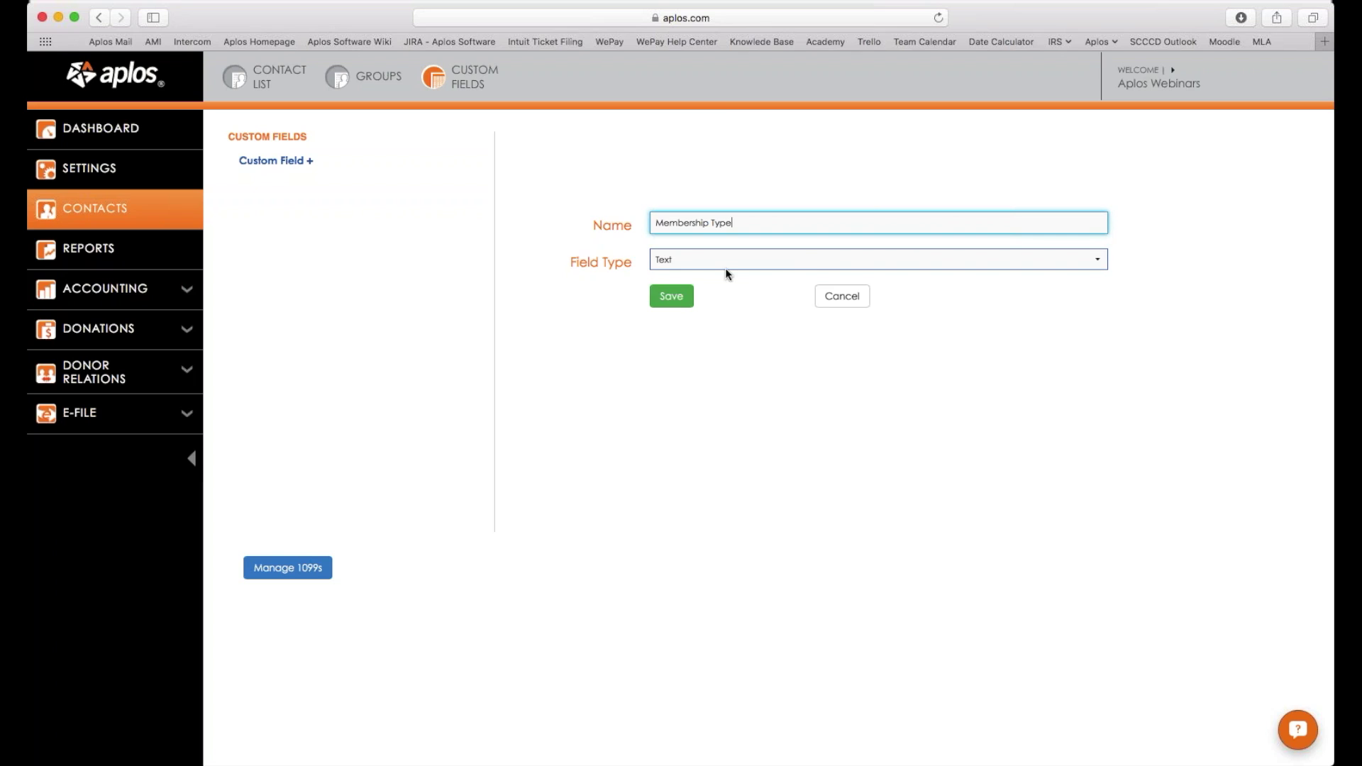
{"action": "left_click", "coordinate": [671, 296]}
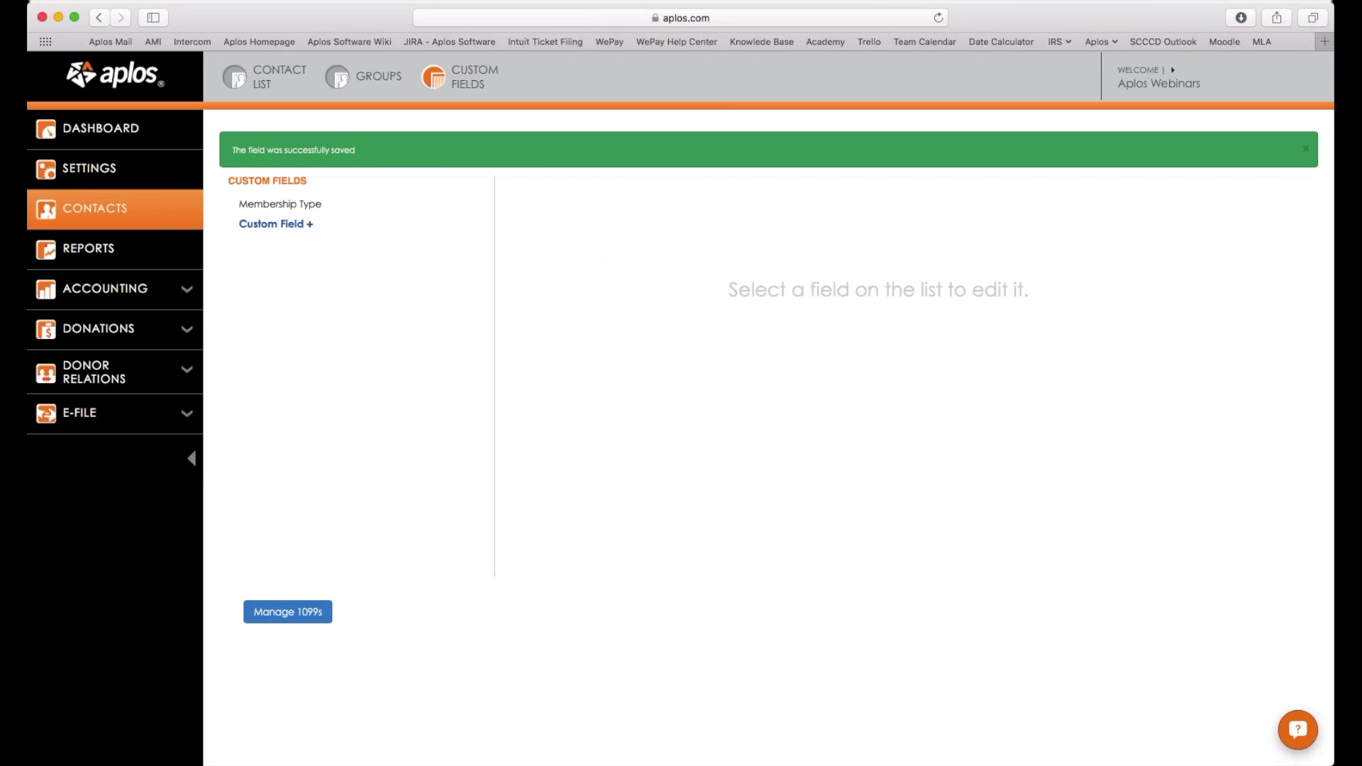
{"action": "left_click", "coordinate": [283, 224]}
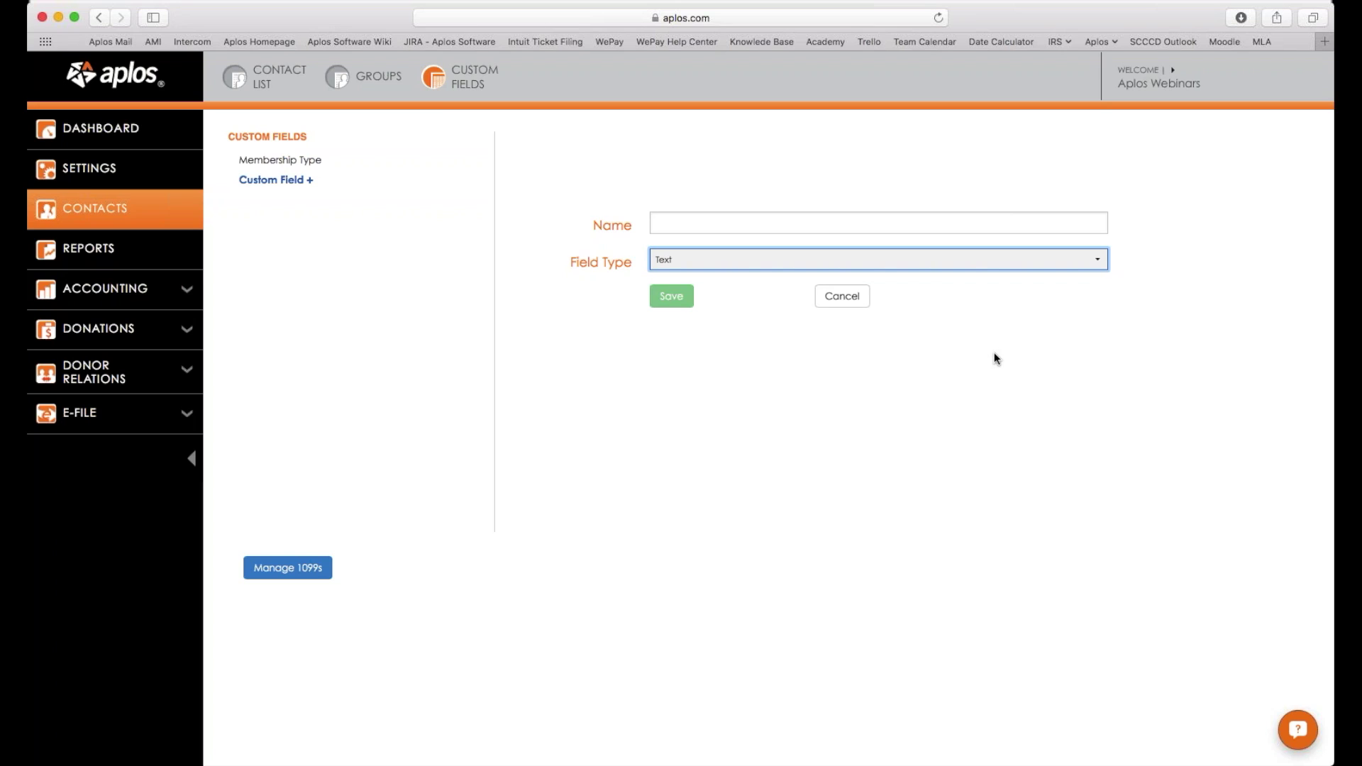
Add a Date custom field named Membership Date, then go back to the 40-contact list.
{"action": "key", "text": "d"}
{"action": "left_click", "coordinate": [825, 219]}
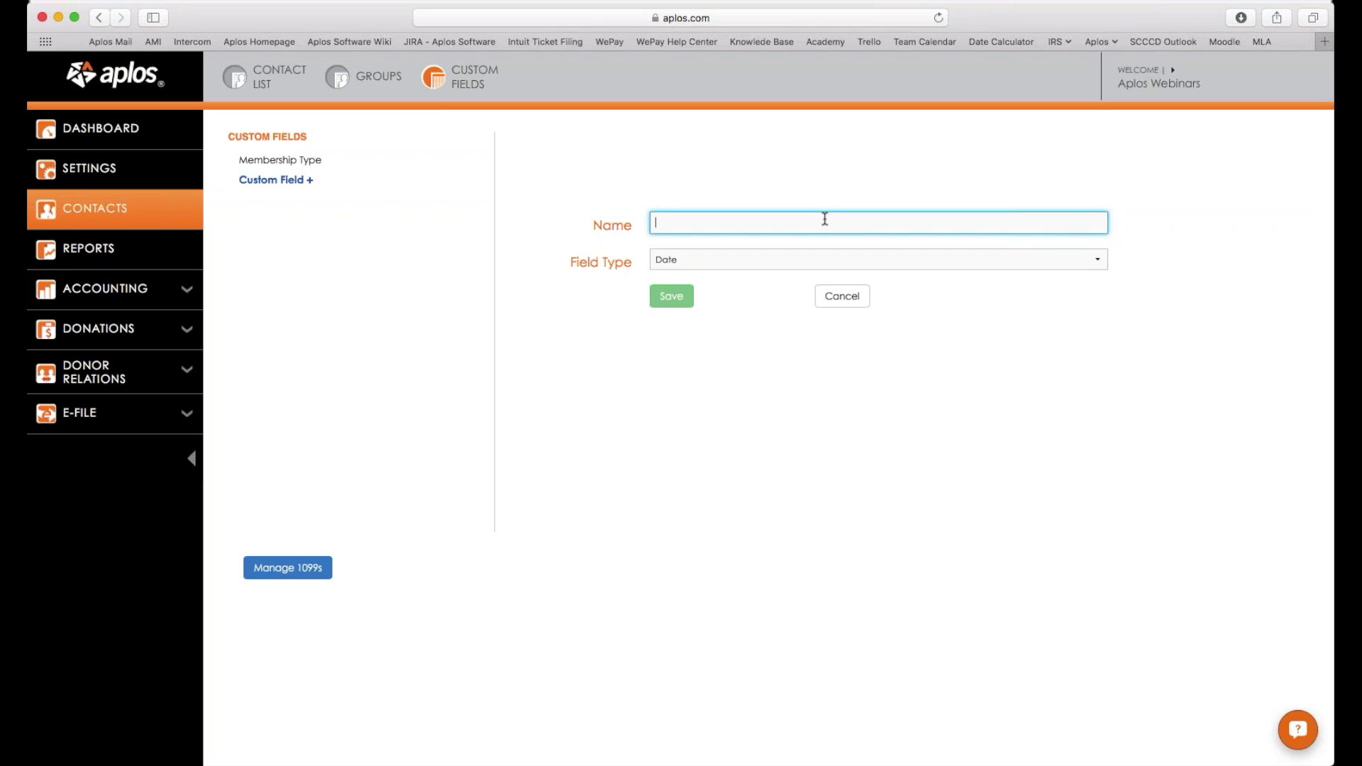
{"action": "type", "text": "Membership Date"}
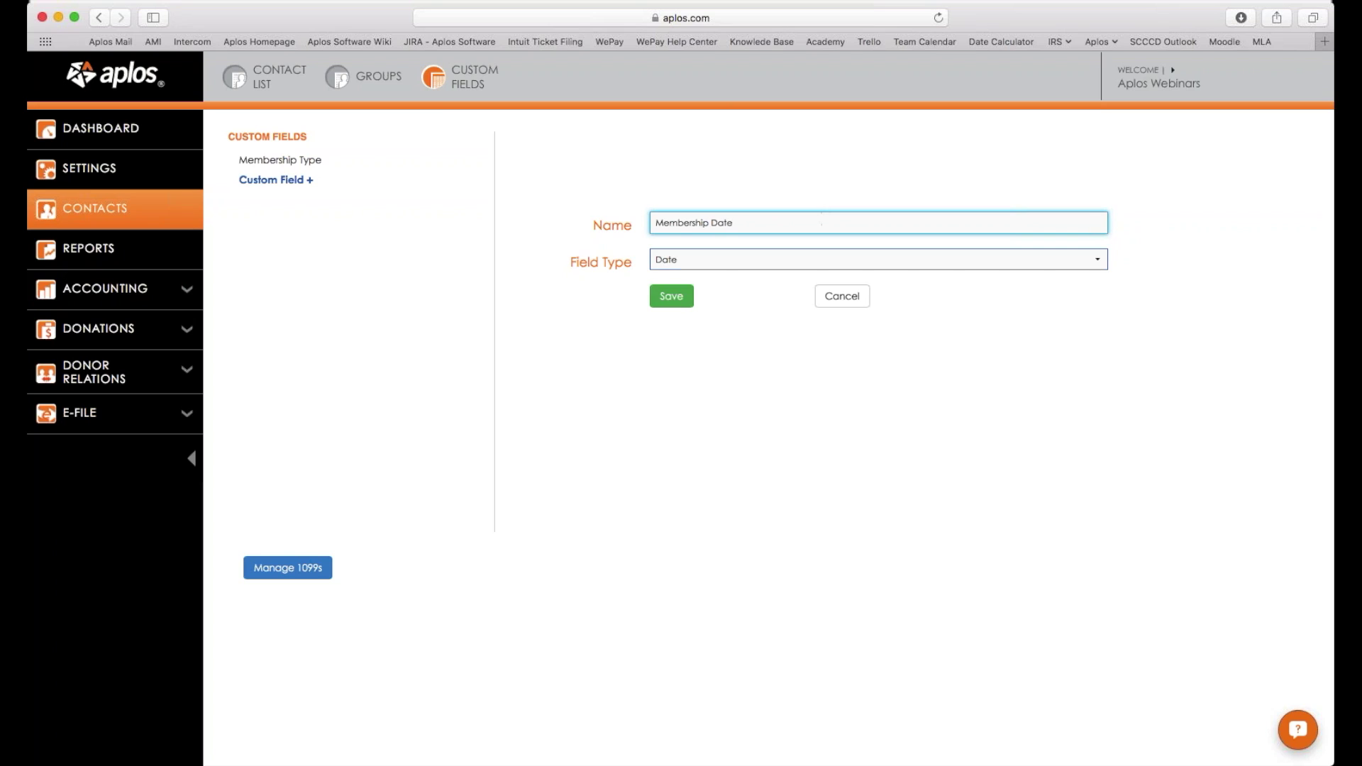
{"action": "left_click", "coordinate": [775, 260]}
{"action": "left_click", "coordinate": [671, 296]}
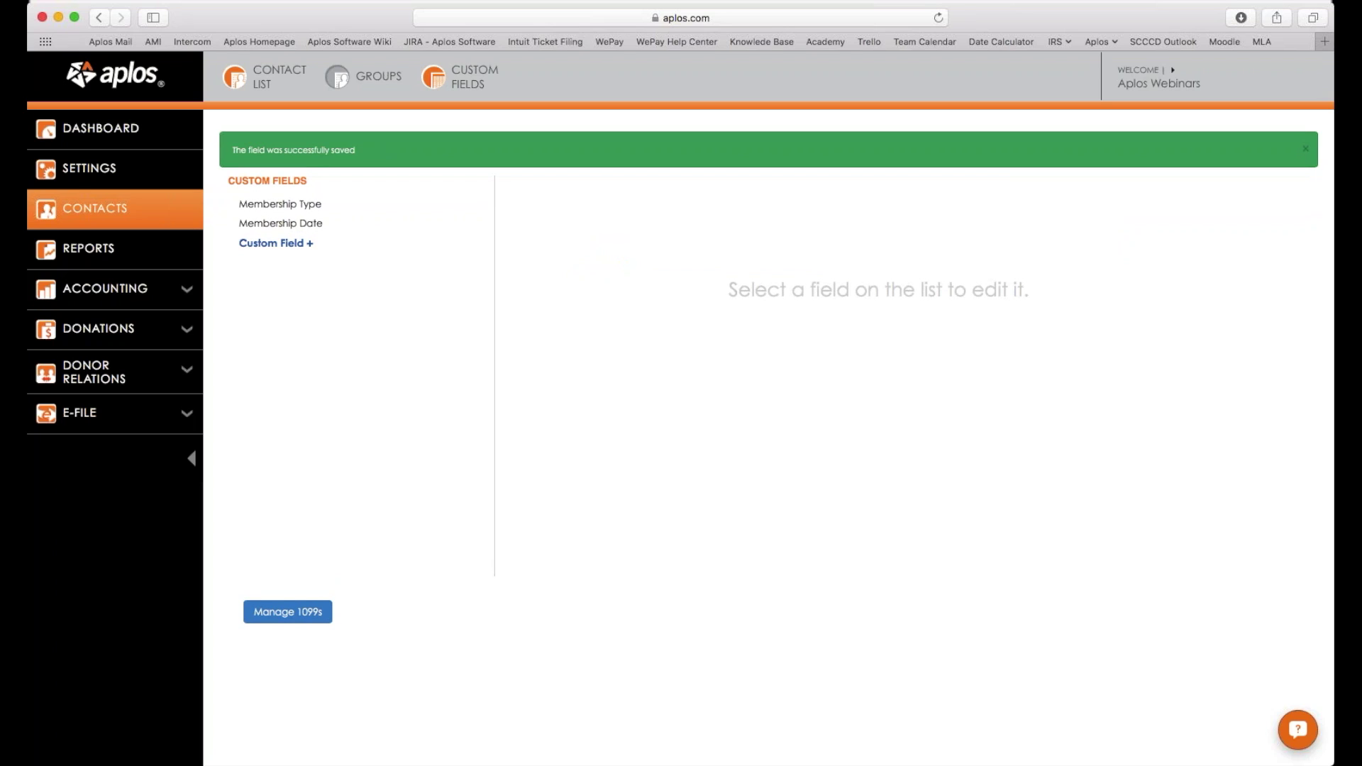
{"action": "left_click", "coordinate": [235, 76]}
{"action": "scroll", "coordinate": [425, 213], "scroll_direction": "down", "scroll_amount": 3}
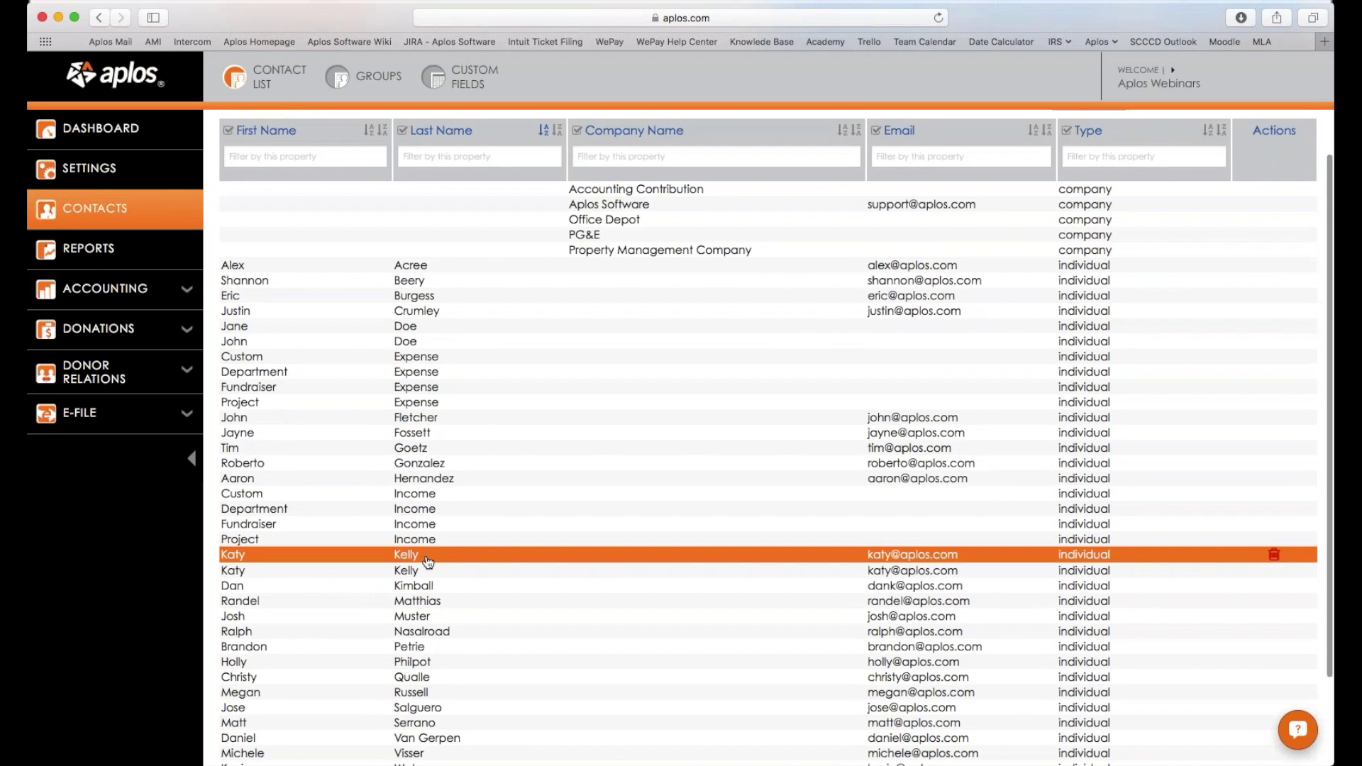
Set the contact's Membership Type to New Member and Membership Date to 06/23/2016.
{"action": "left_click", "coordinate": [427, 558]}
{"action": "scroll", "coordinate": [924, 396], "scroll_direction": "up", "scroll_amount": 2}
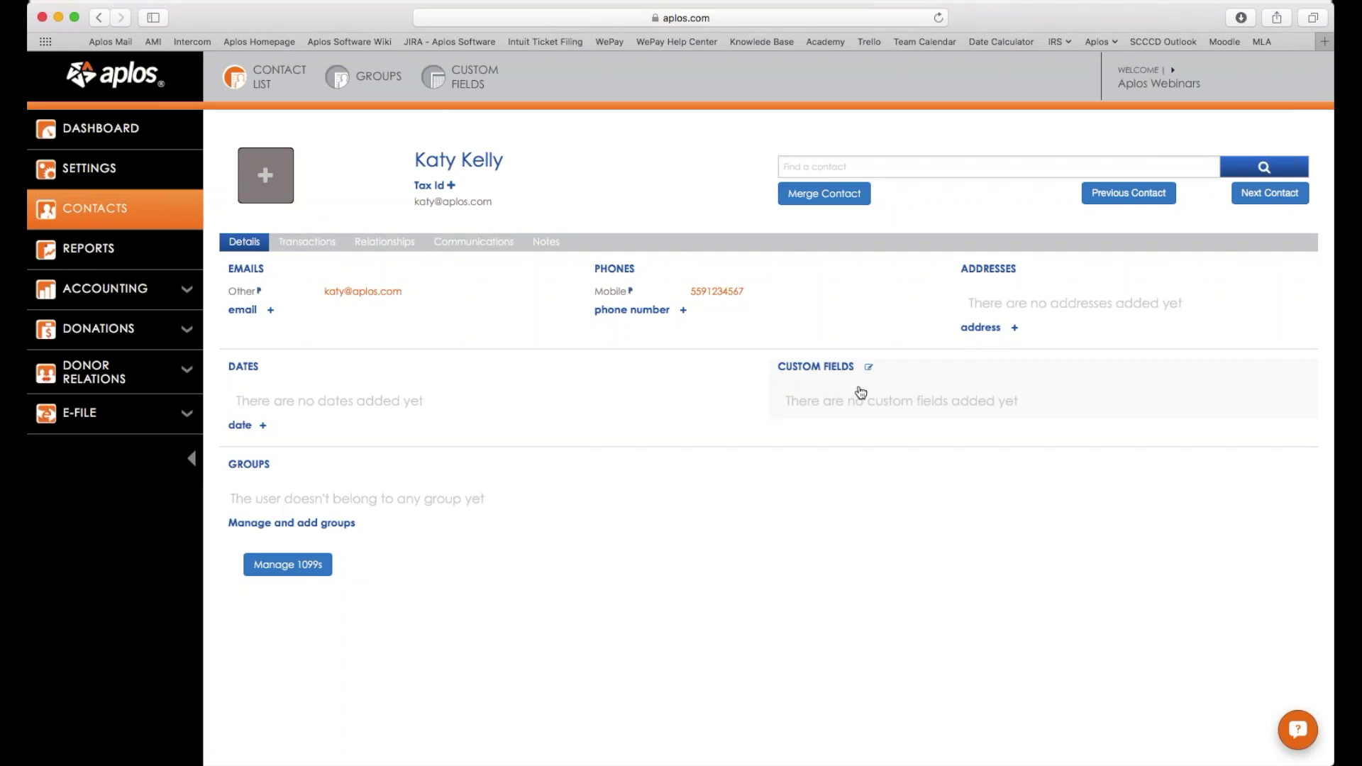
{"action": "left_click", "coordinate": [860, 390]}
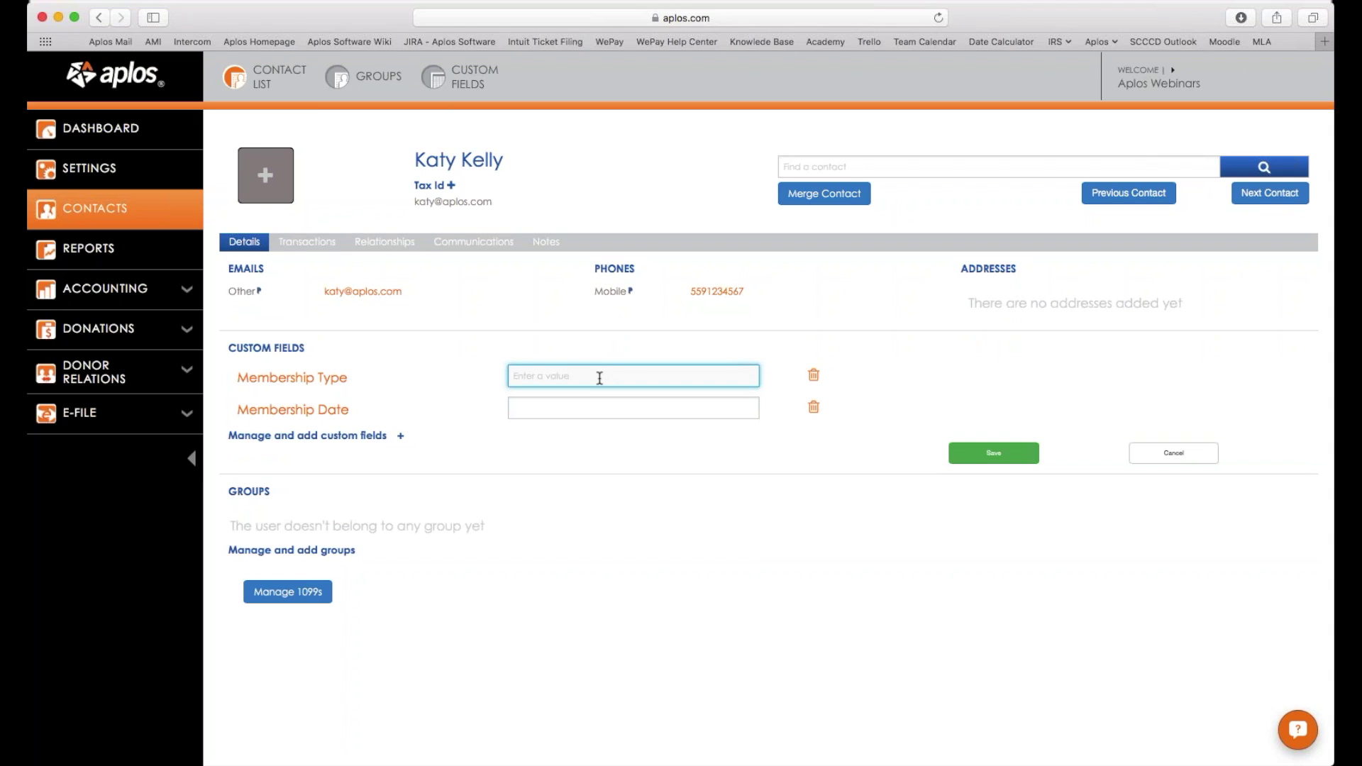
{"action": "type", "text": "New Member"}
{"action": "left_click", "coordinate": [626, 410]}
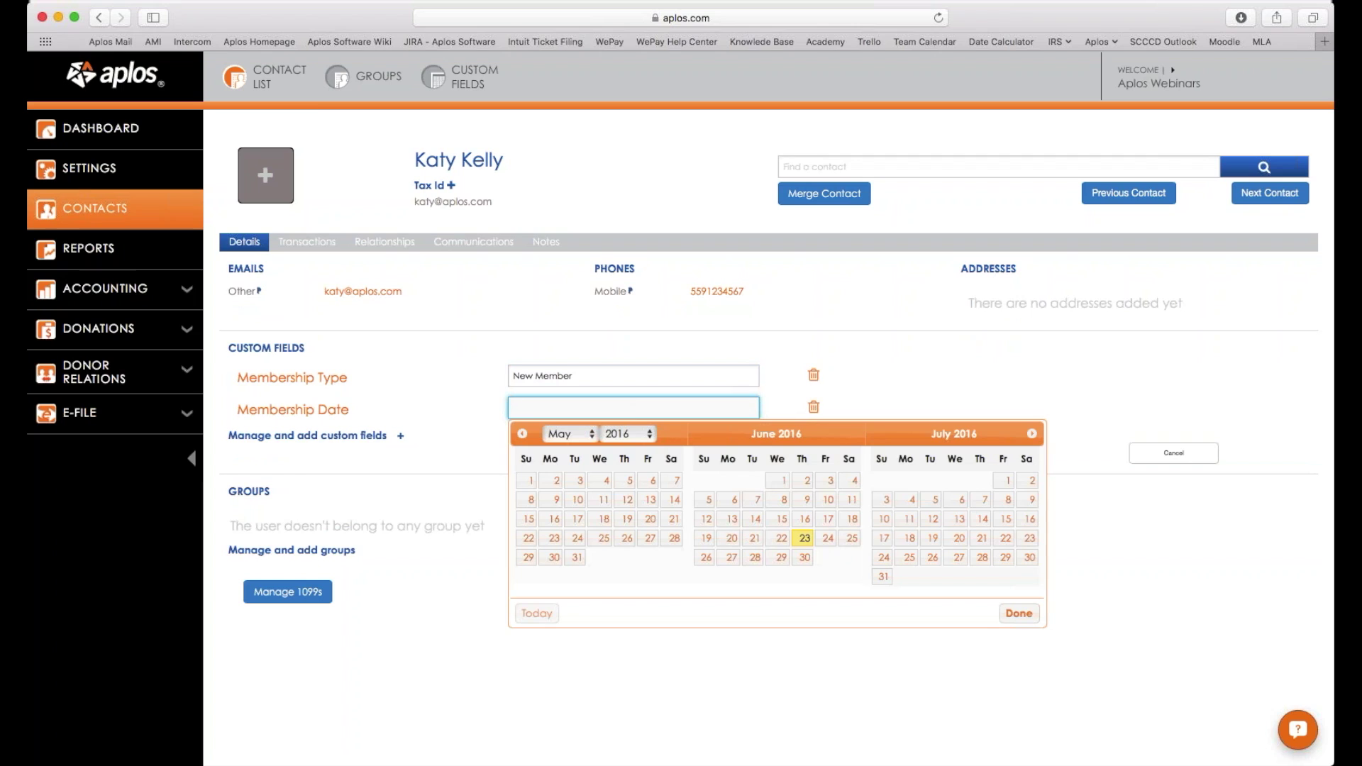
{"action": "key", "text": "Return"}
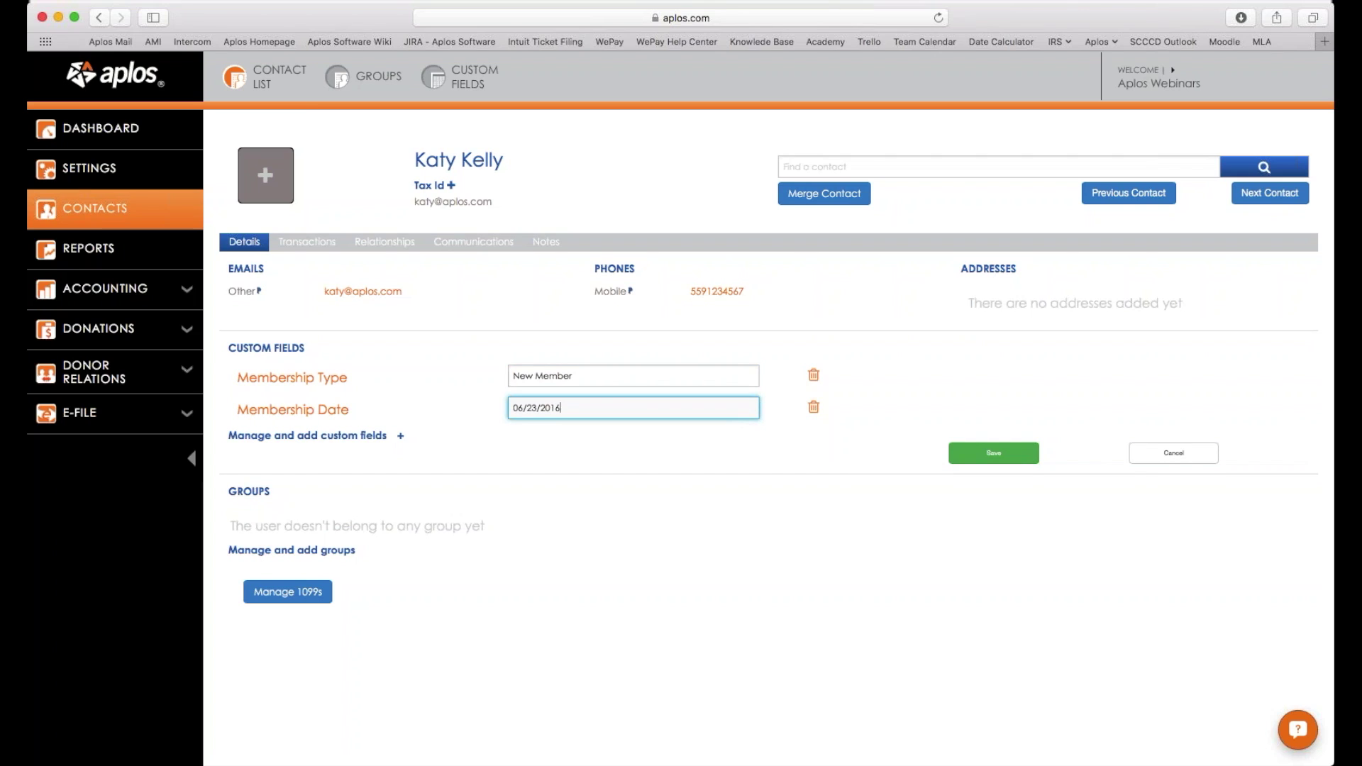
{"action": "left_click", "coordinate": [979, 453]}
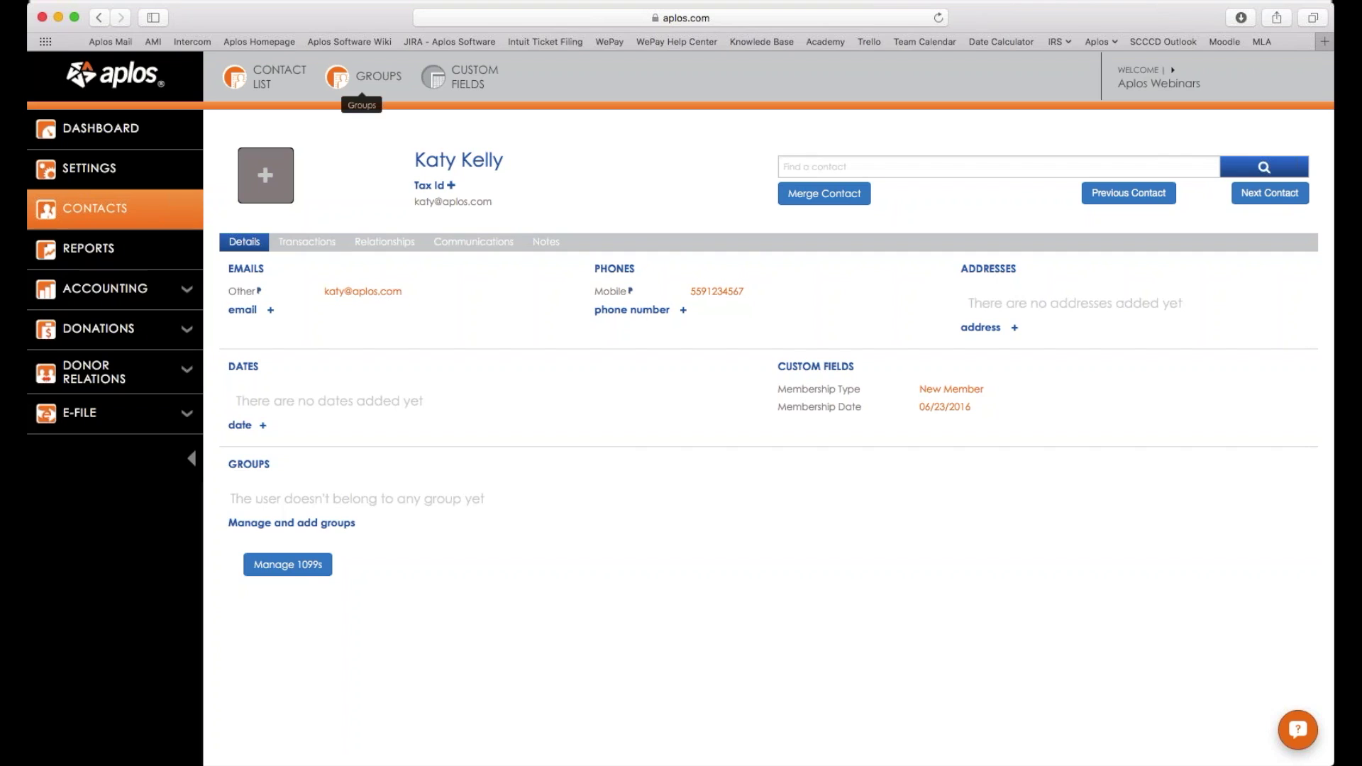
{"action": "left_click", "coordinate": [337, 76]}
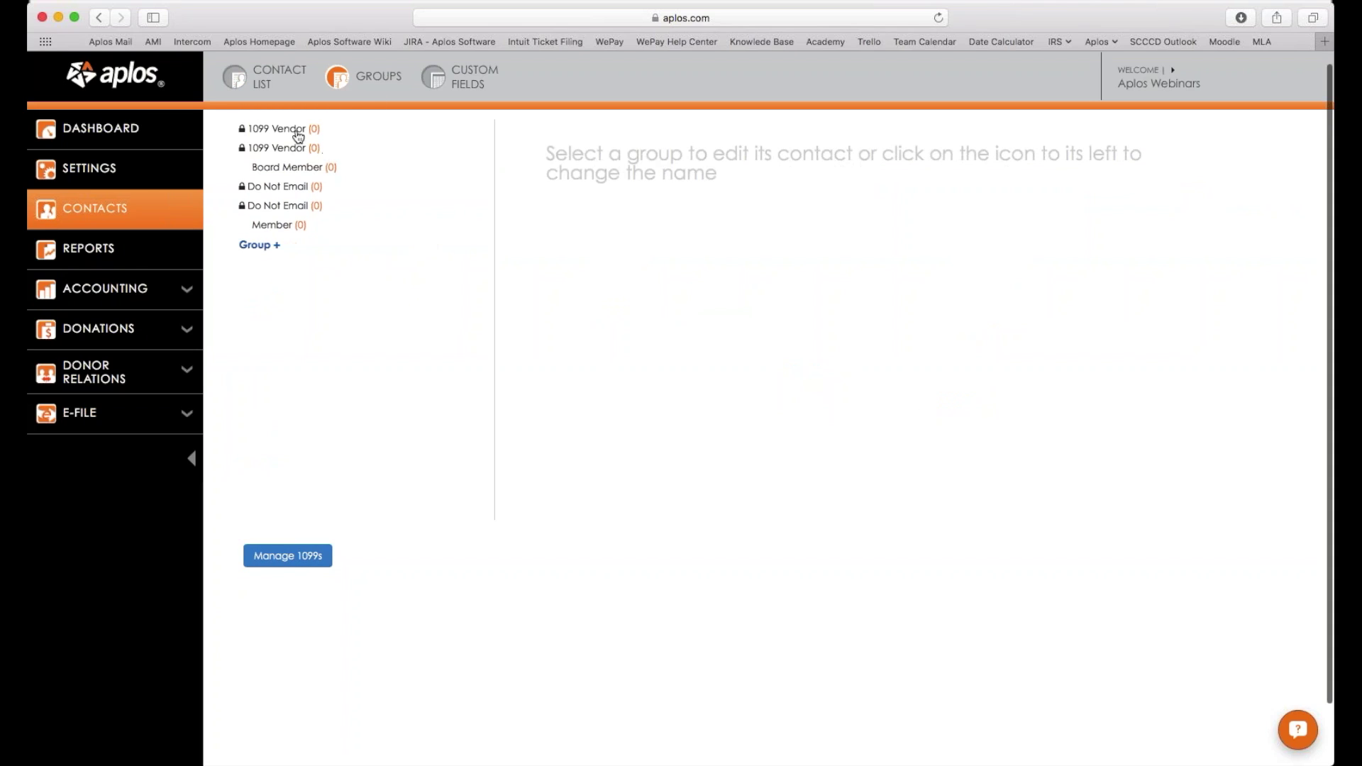
{"action": "scroll", "coordinate": [295, 142], "scroll_direction": "down", "scroll_amount": 2}
{"action": "scroll", "coordinate": [243, 142], "scroll_direction": "up", "scroll_amount": 1}
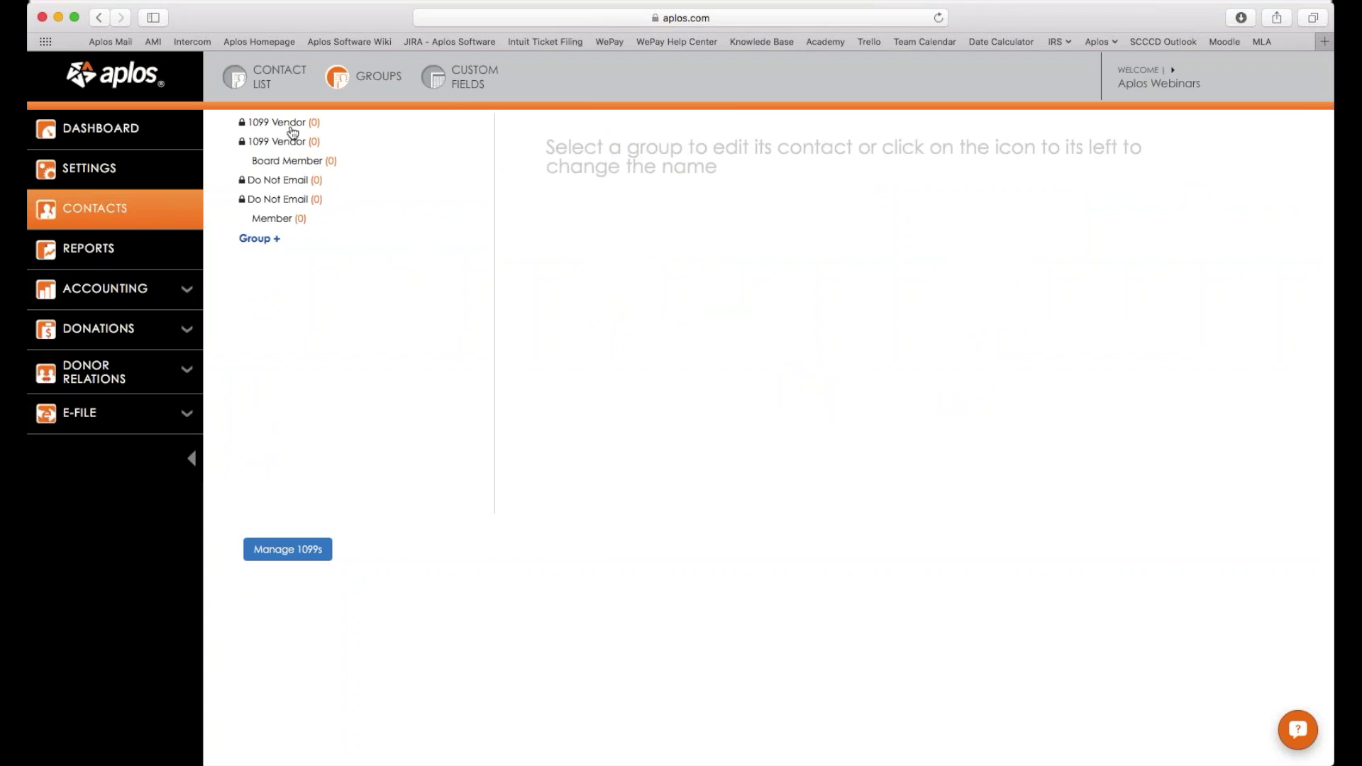
{"action": "scroll", "coordinate": [287, 138], "scroll_direction": "down", "scroll_amount": 2}
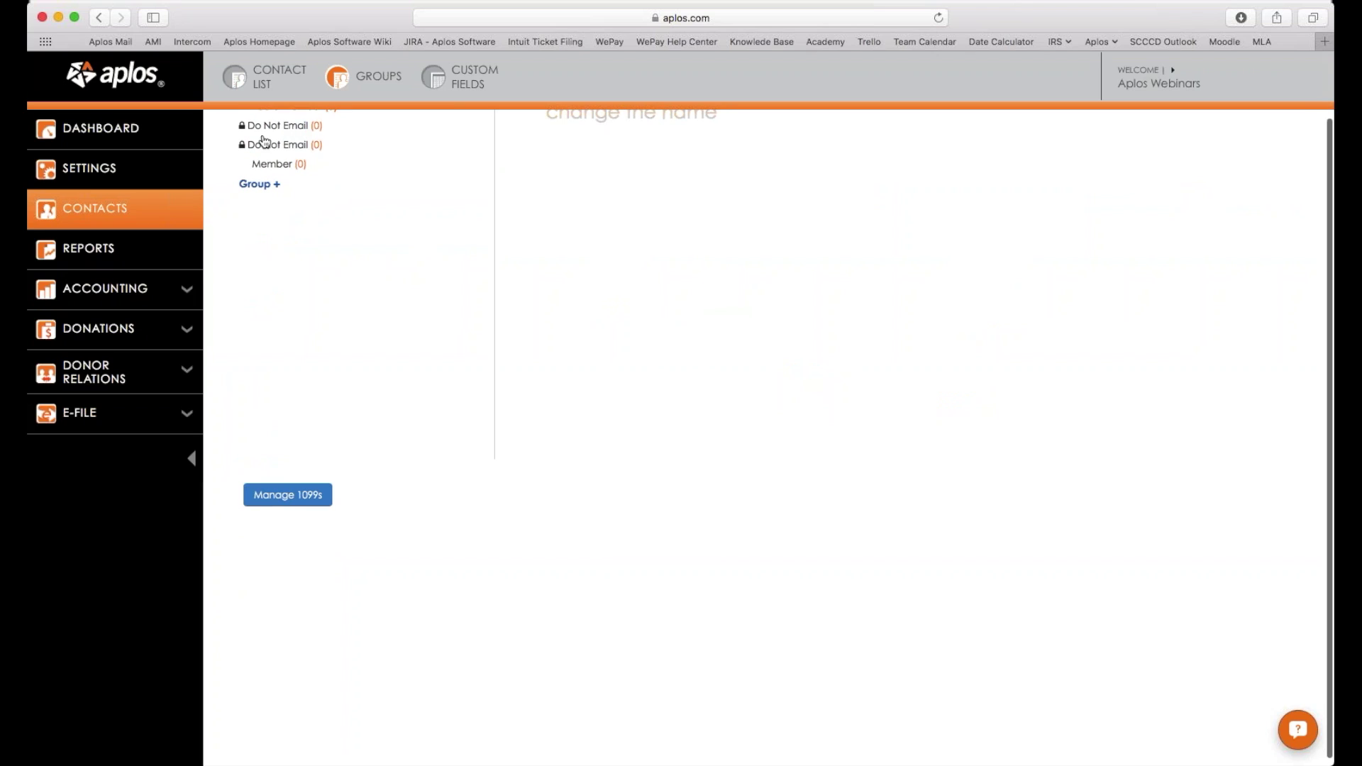
{"action": "scroll", "coordinate": [269, 142], "scroll_direction": "up", "scroll_amount": 2}
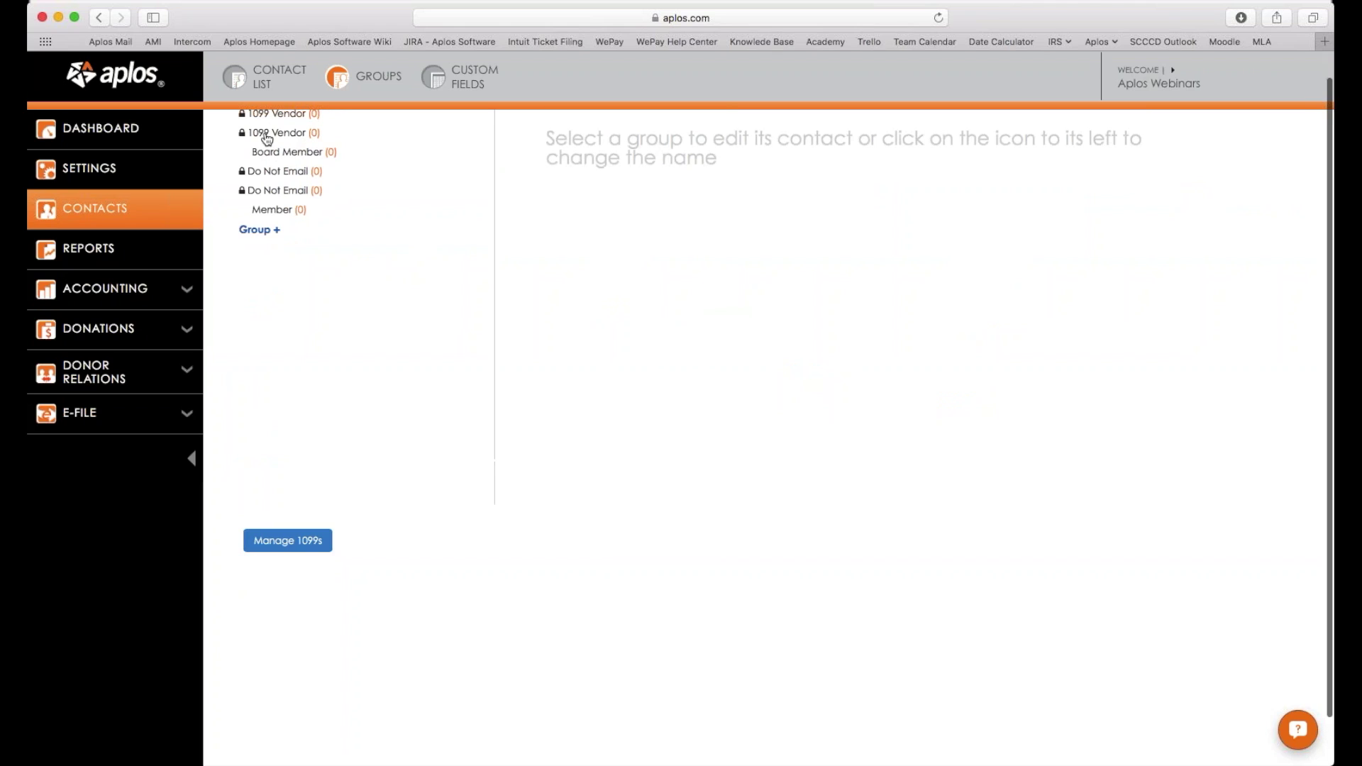
{"action": "scroll", "coordinate": [267, 138], "scroll_direction": "down", "scroll_amount": 1}
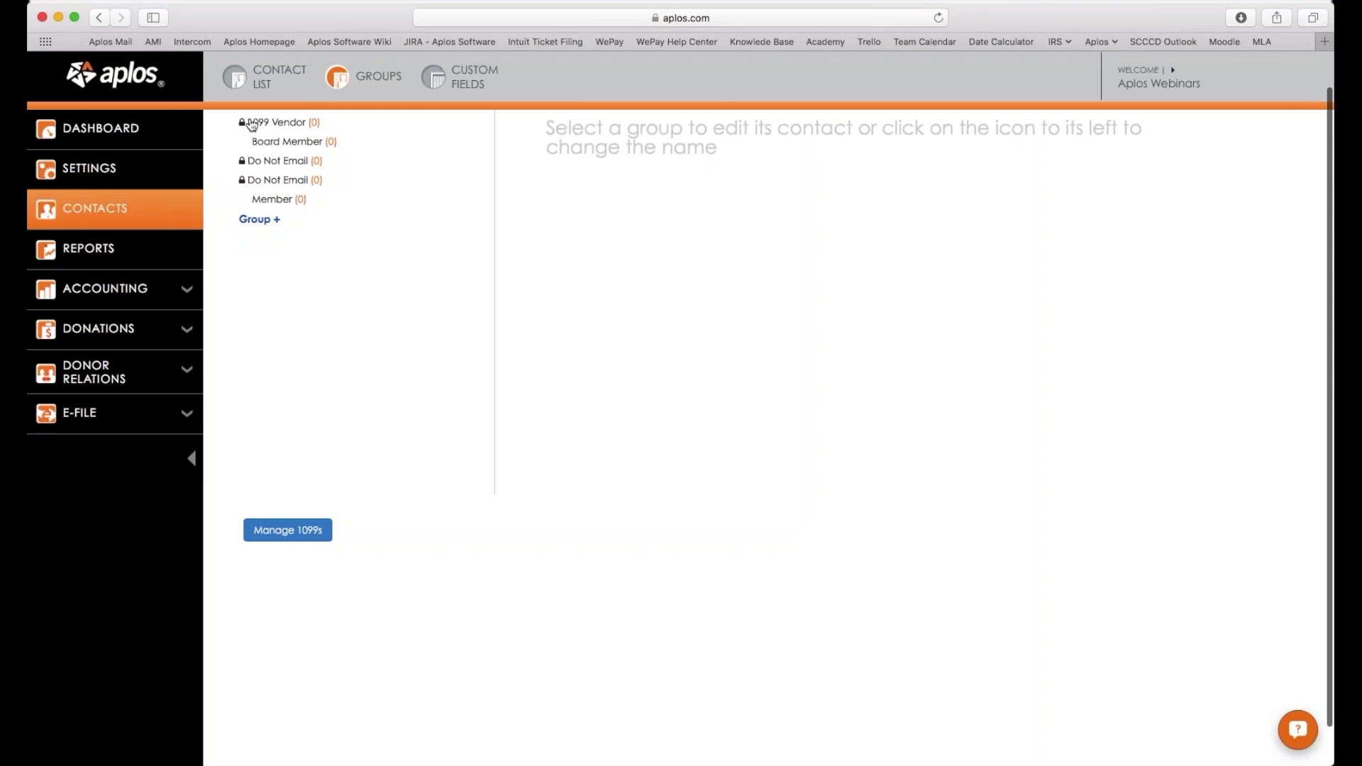
{"action": "left_click", "coordinate": [277, 123]}
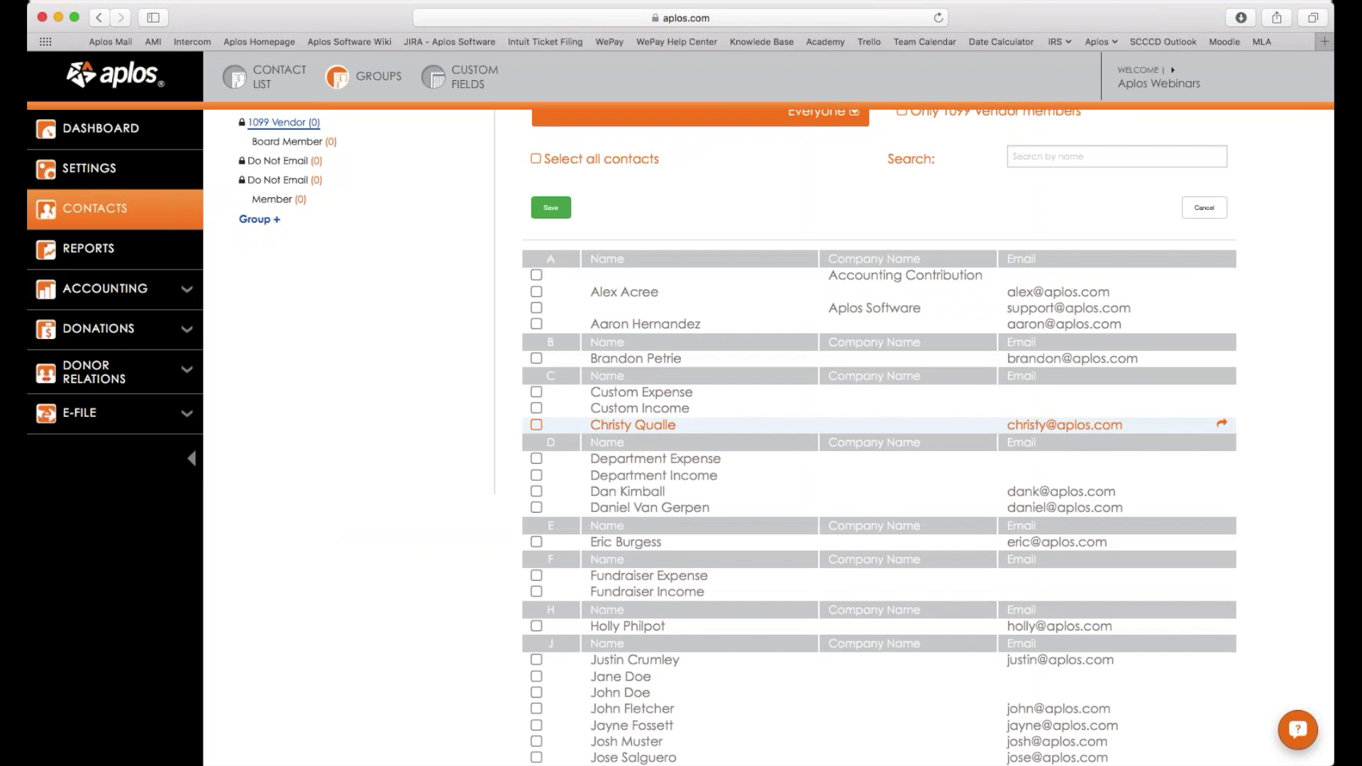
{"action": "scroll", "coordinate": [873, 497], "scroll_direction": "down", "scroll_amount": 5}
{"action": "scroll", "coordinate": [873, 497], "scroll_direction": "down", "scroll_amount": 1}
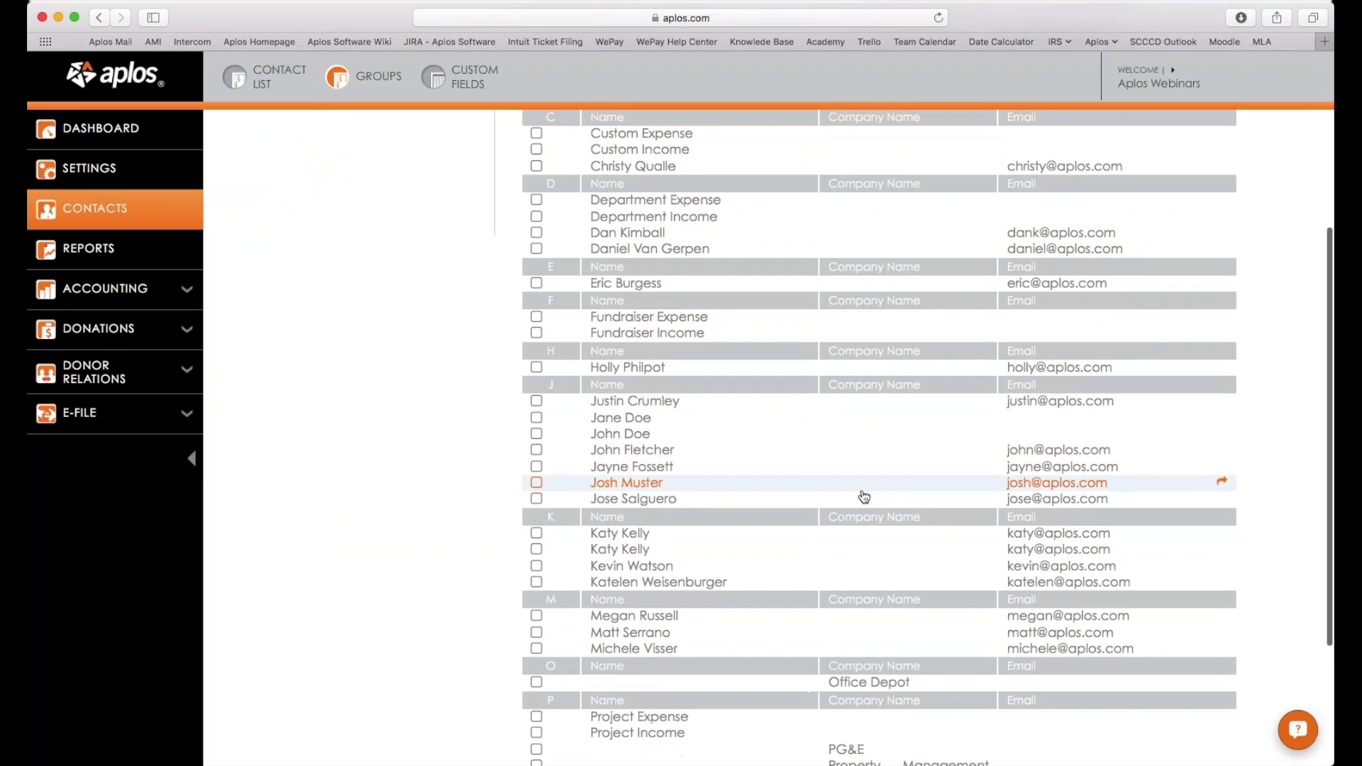
{"action": "scroll", "coordinate": [865, 496], "scroll_direction": "down", "scroll_amount": 4}
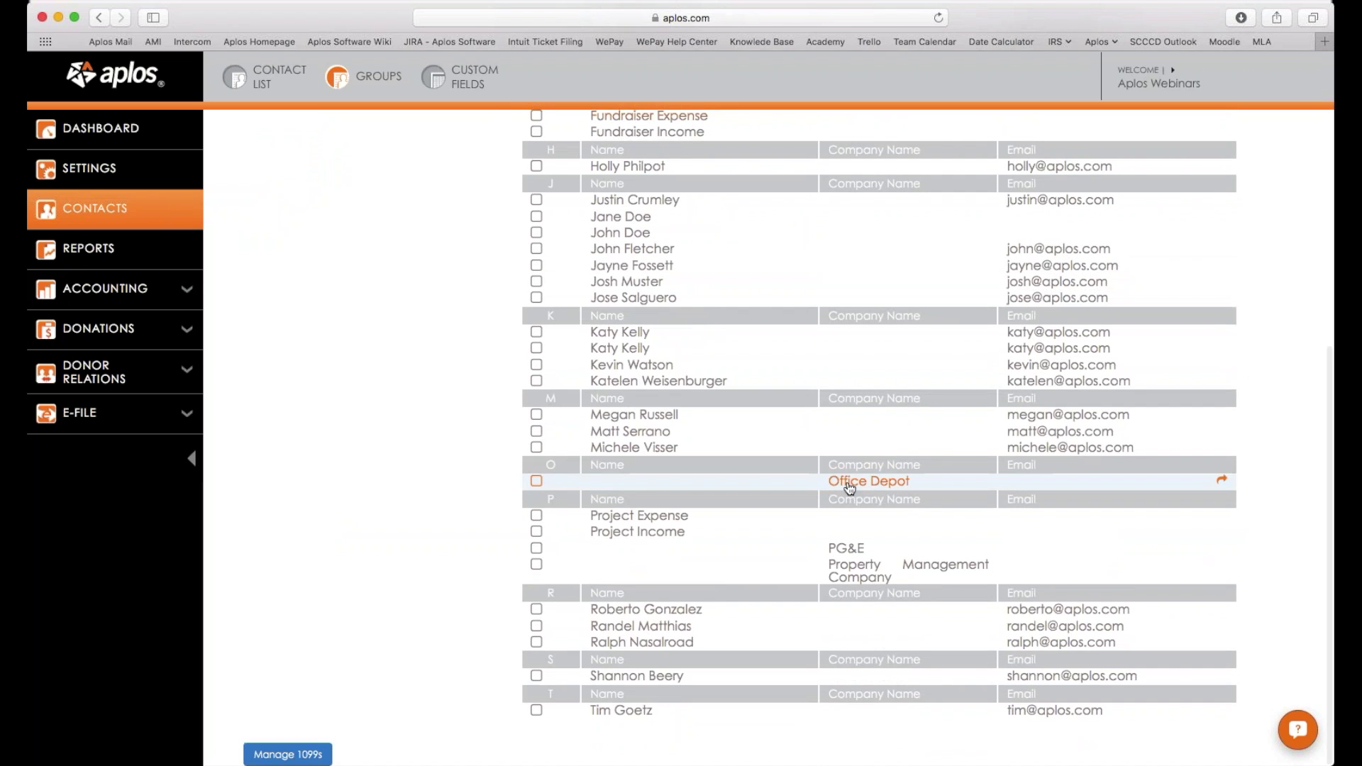
{"action": "scroll", "coordinate": [851, 488], "scroll_direction": "up", "scroll_amount": 4}
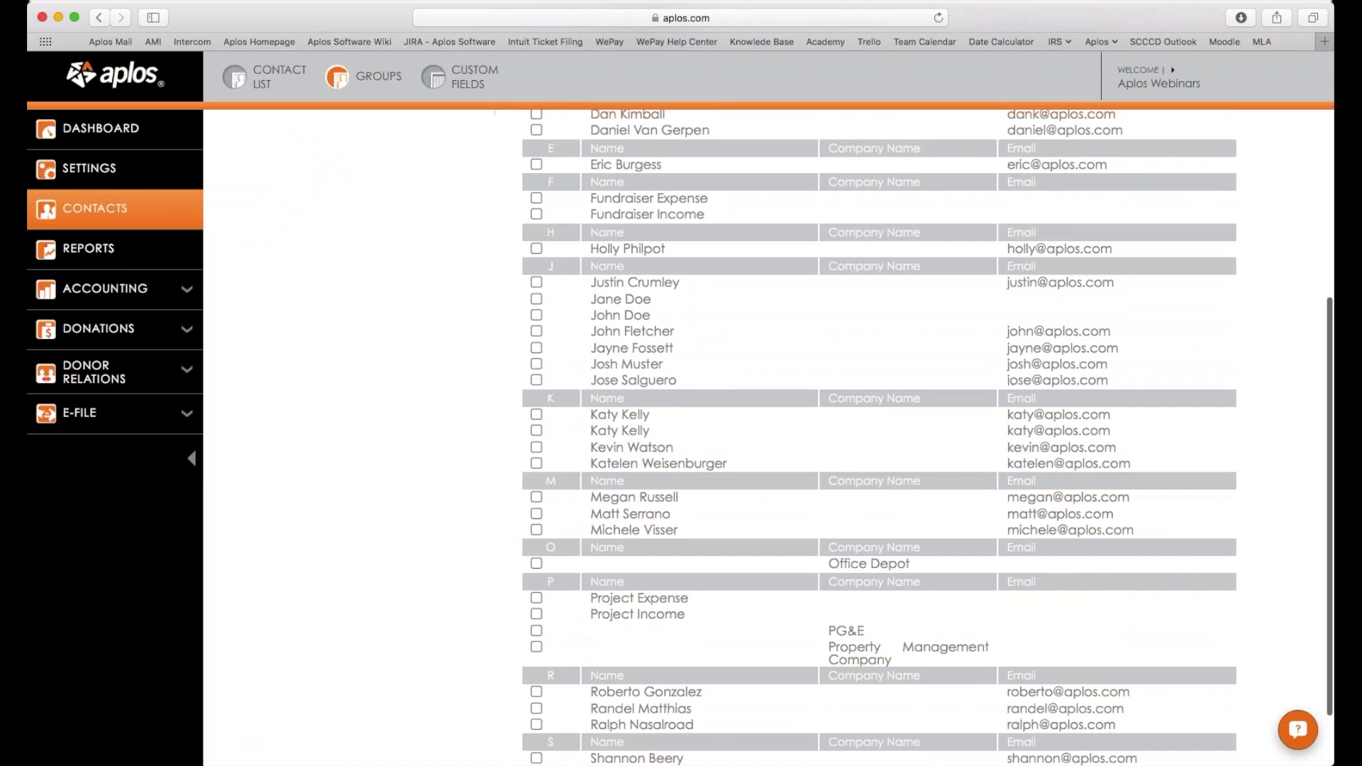
{"action": "scroll", "coordinate": [851, 488], "scroll_direction": "up", "scroll_amount": 3}
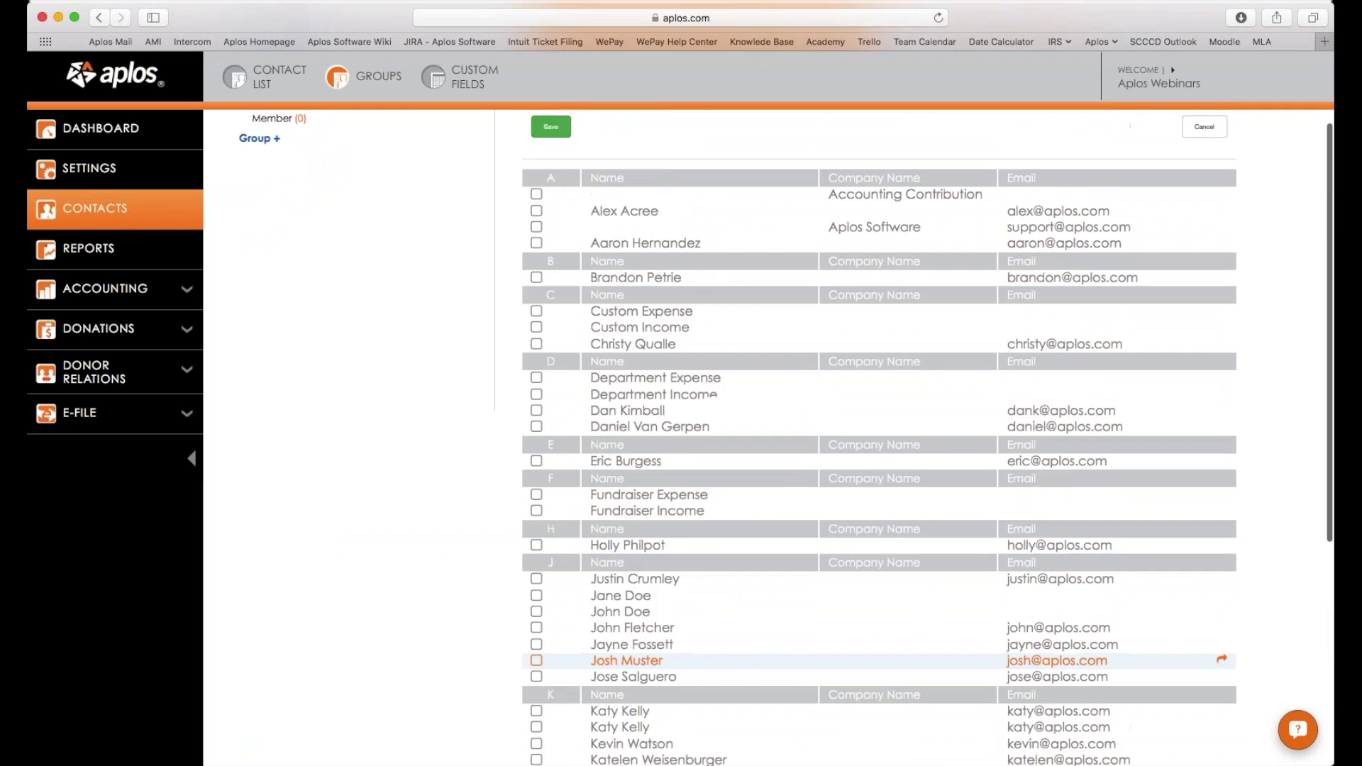
{"action": "scroll", "coordinate": [851, 488], "scroll_direction": "up", "scroll_amount": 2}
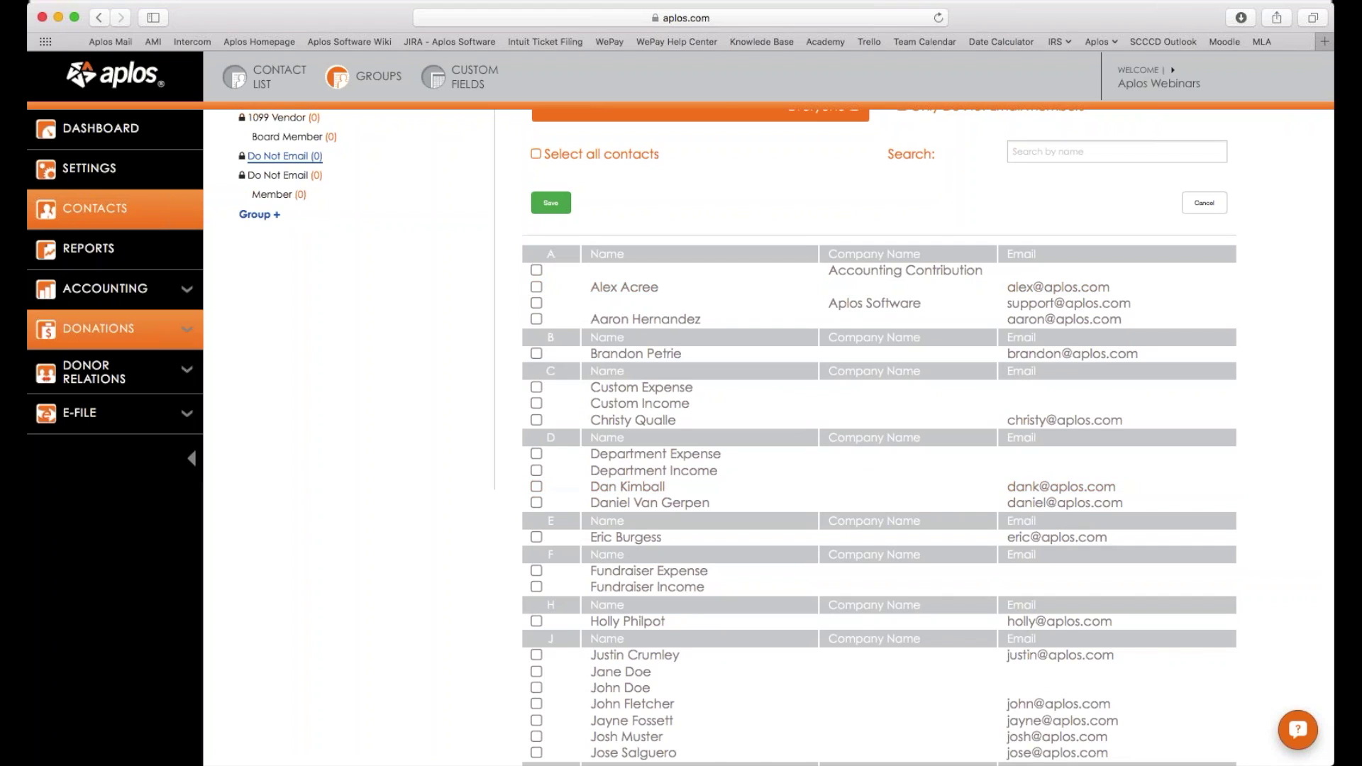
{"action": "scroll", "coordinate": [122, 382], "scroll_direction": "down", "scroll_amount": 1}
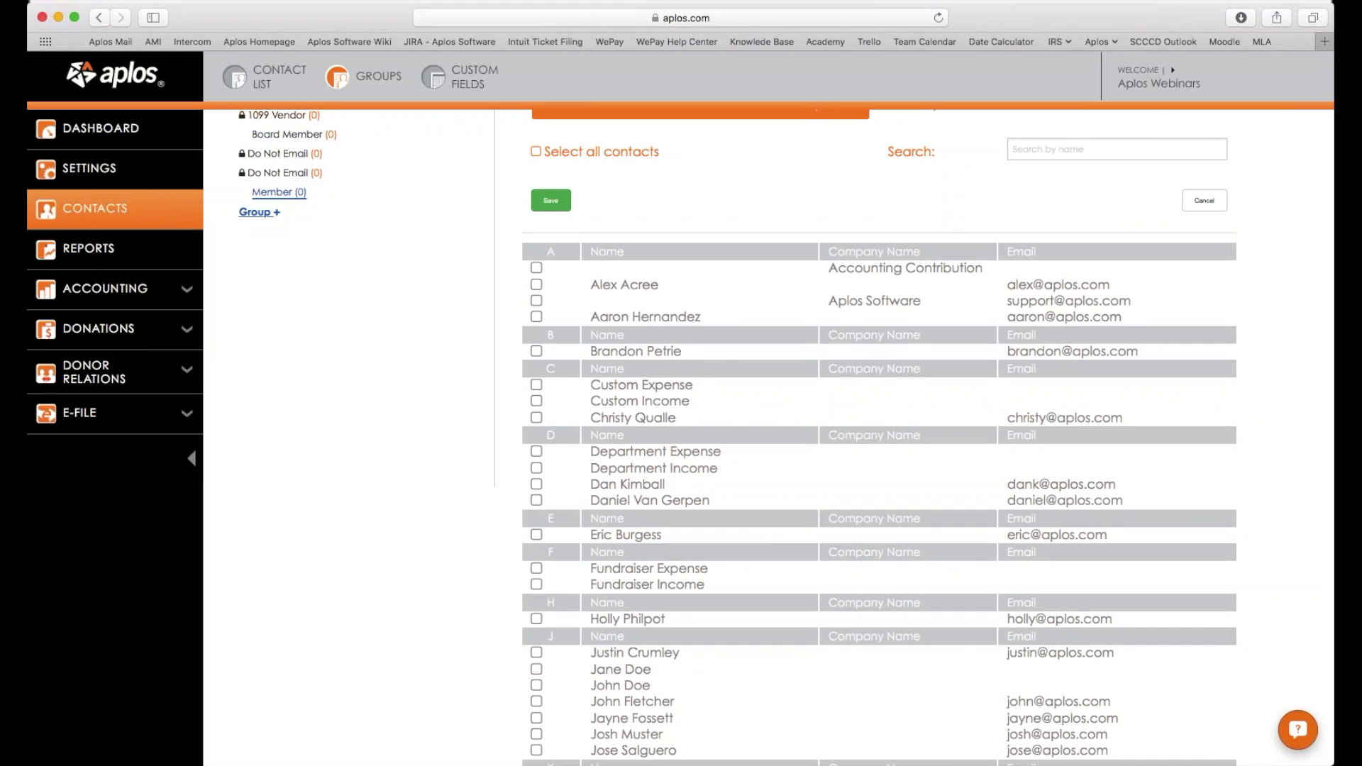
Create the New Donors 2016 group and bring up its contact selection list.
{"action": "left_click", "coordinate": [260, 211]}
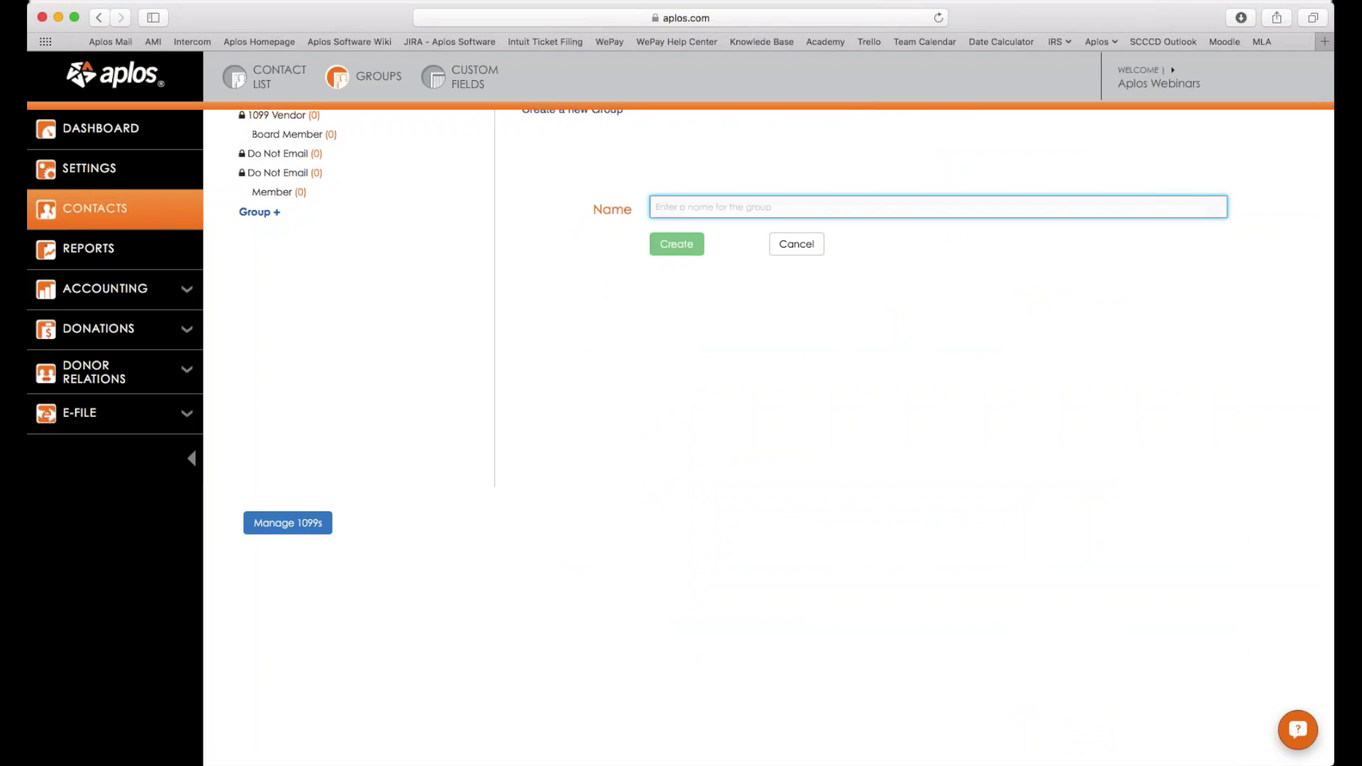
{"action": "type", "text": "New Donors 2016"}
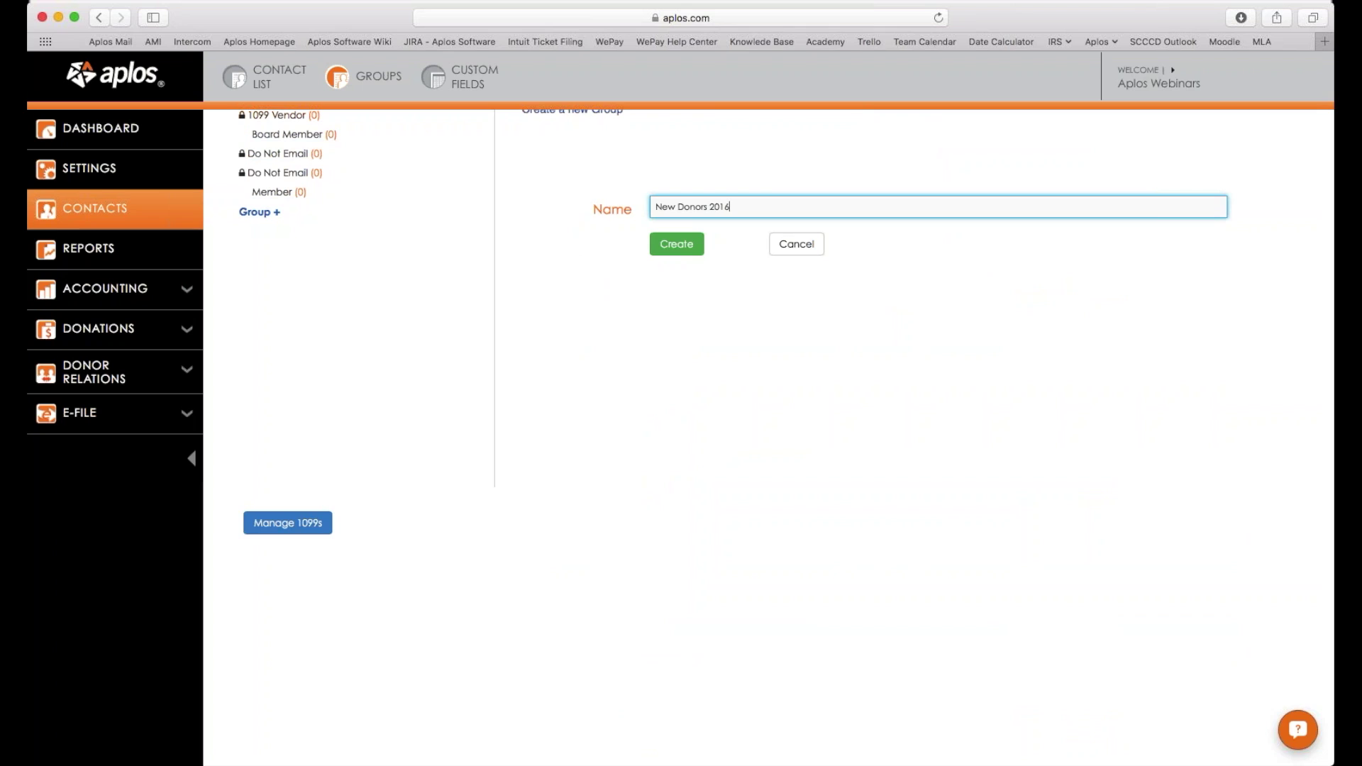
{"action": "key", "text": "Return"}
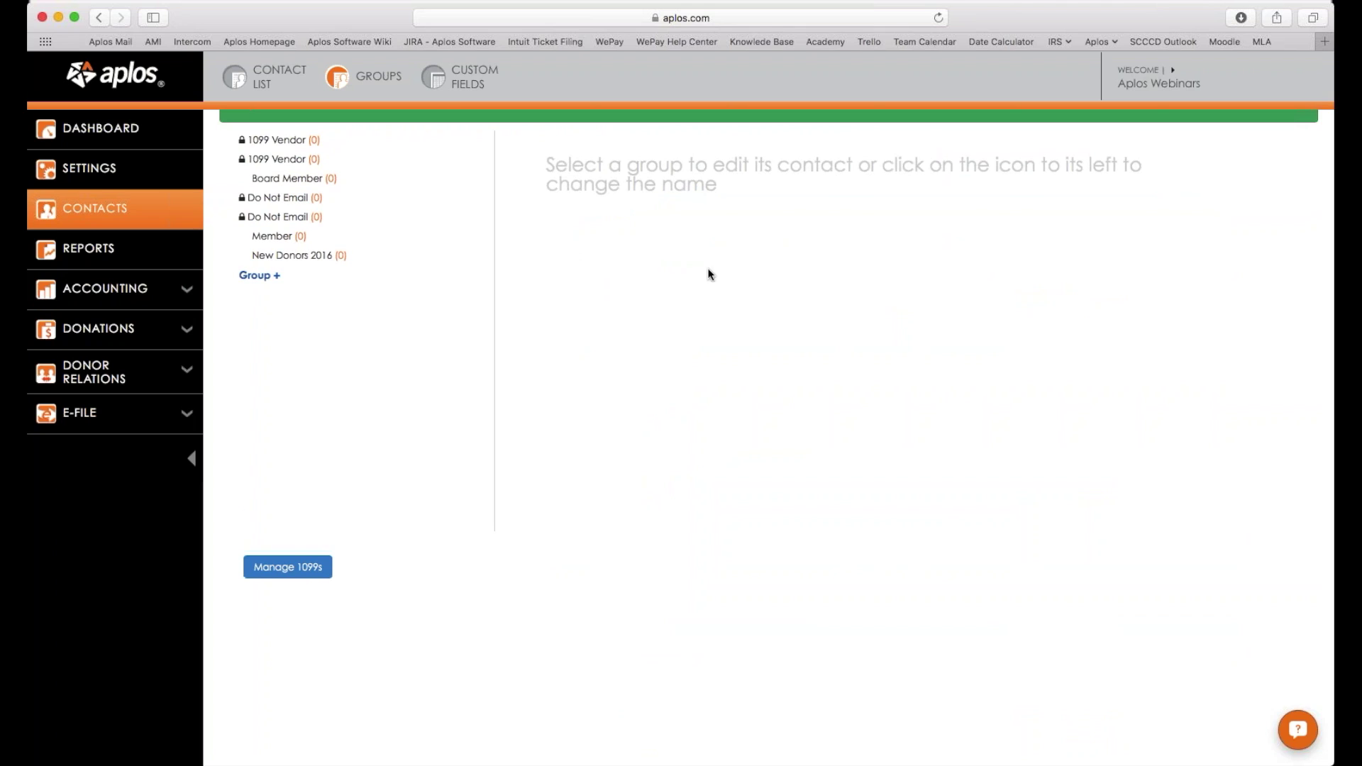
{"action": "left_click", "coordinate": [323, 295]}
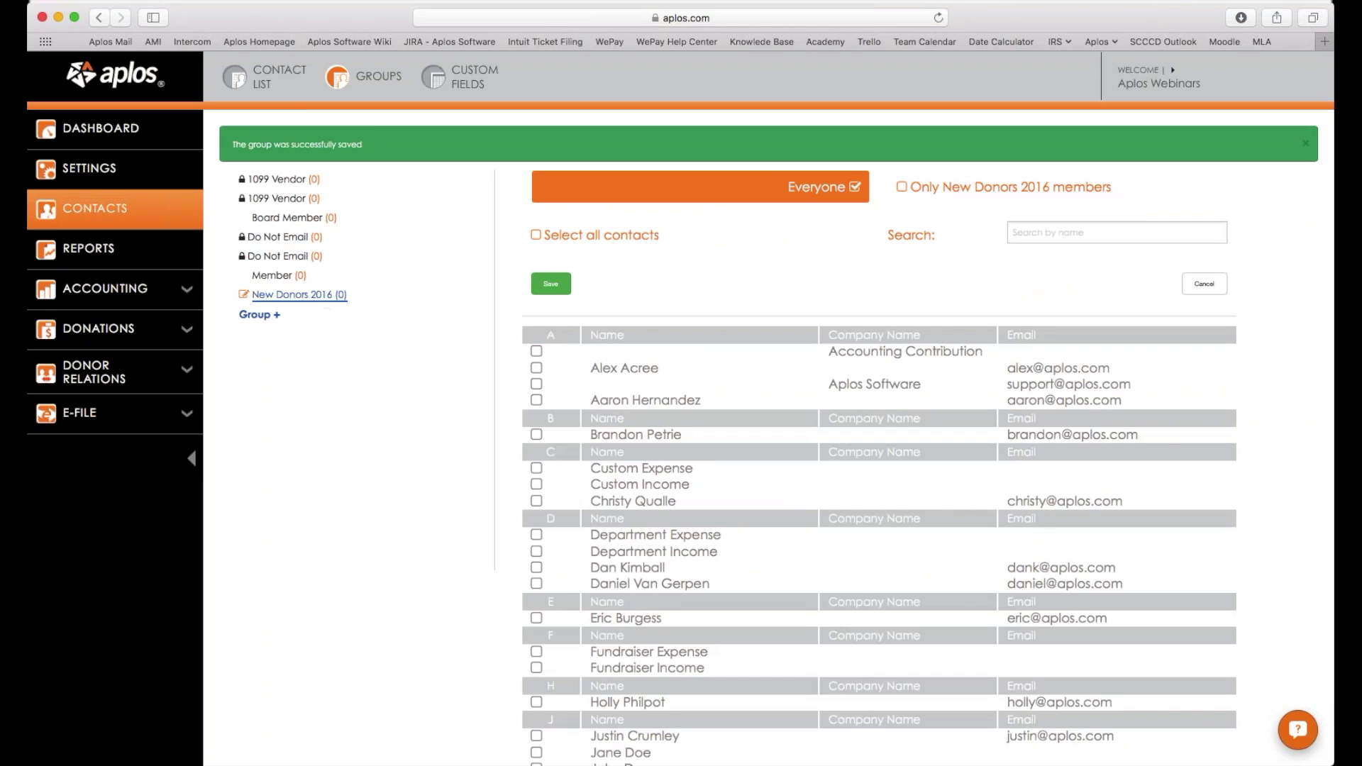
{"action": "scroll", "coordinate": [461, 309], "scroll_direction": "down", "scroll_amount": 2}
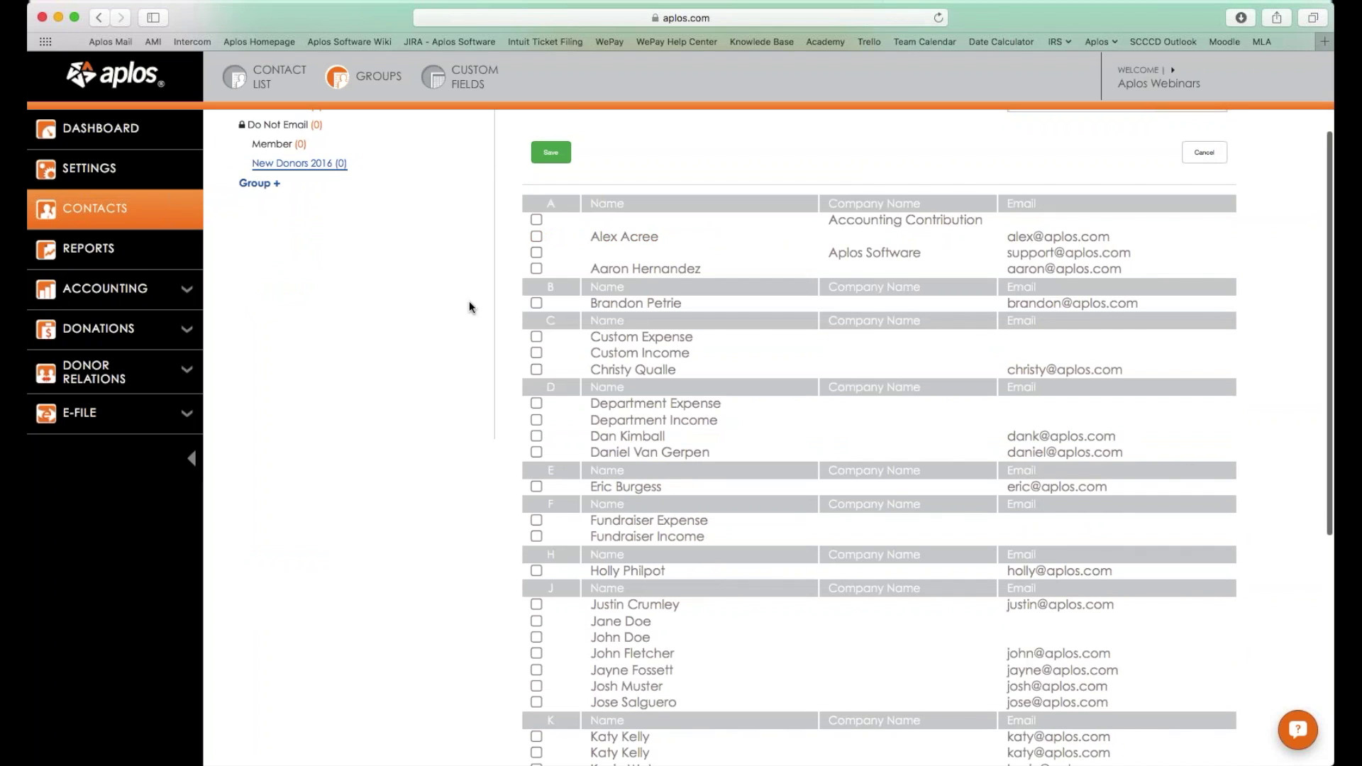
{"action": "scroll", "coordinate": [470, 301], "scroll_direction": "down", "scroll_amount": 1}
{"action": "scroll", "coordinate": [779, 363], "scroll_direction": "down", "scroll_amount": 5}
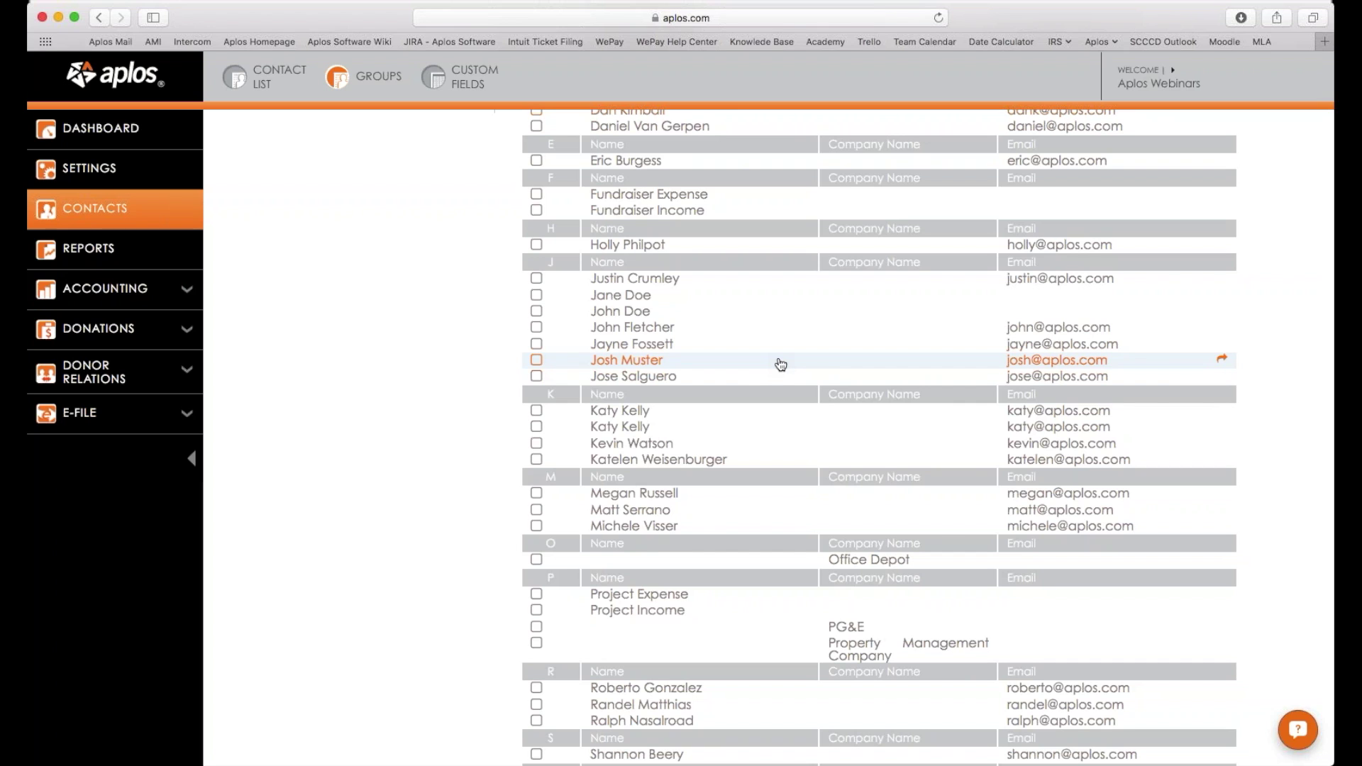
{"action": "scroll", "coordinate": [359, 137], "scroll_direction": "up", "scroll_amount": 5}
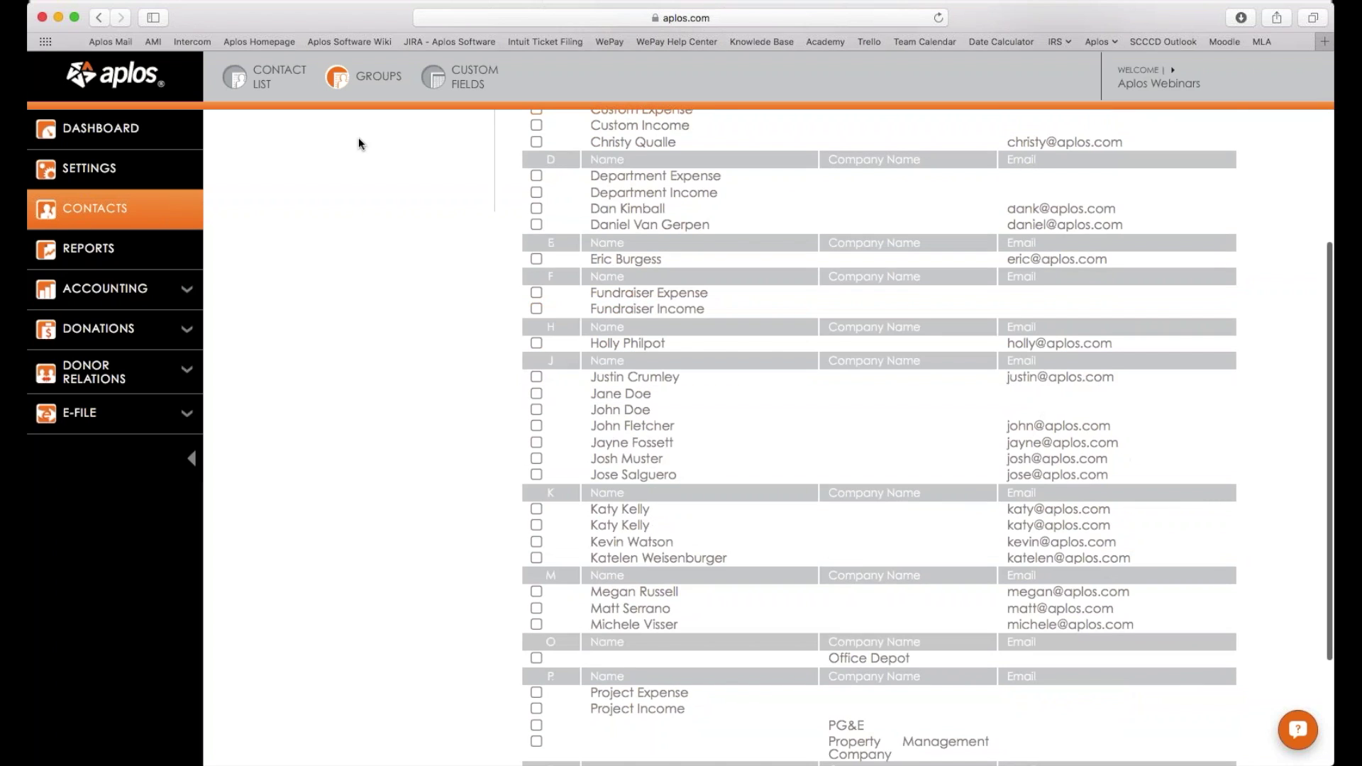
{"action": "scroll", "coordinate": [464, 215], "scroll_direction": "up", "scroll_amount": 3}
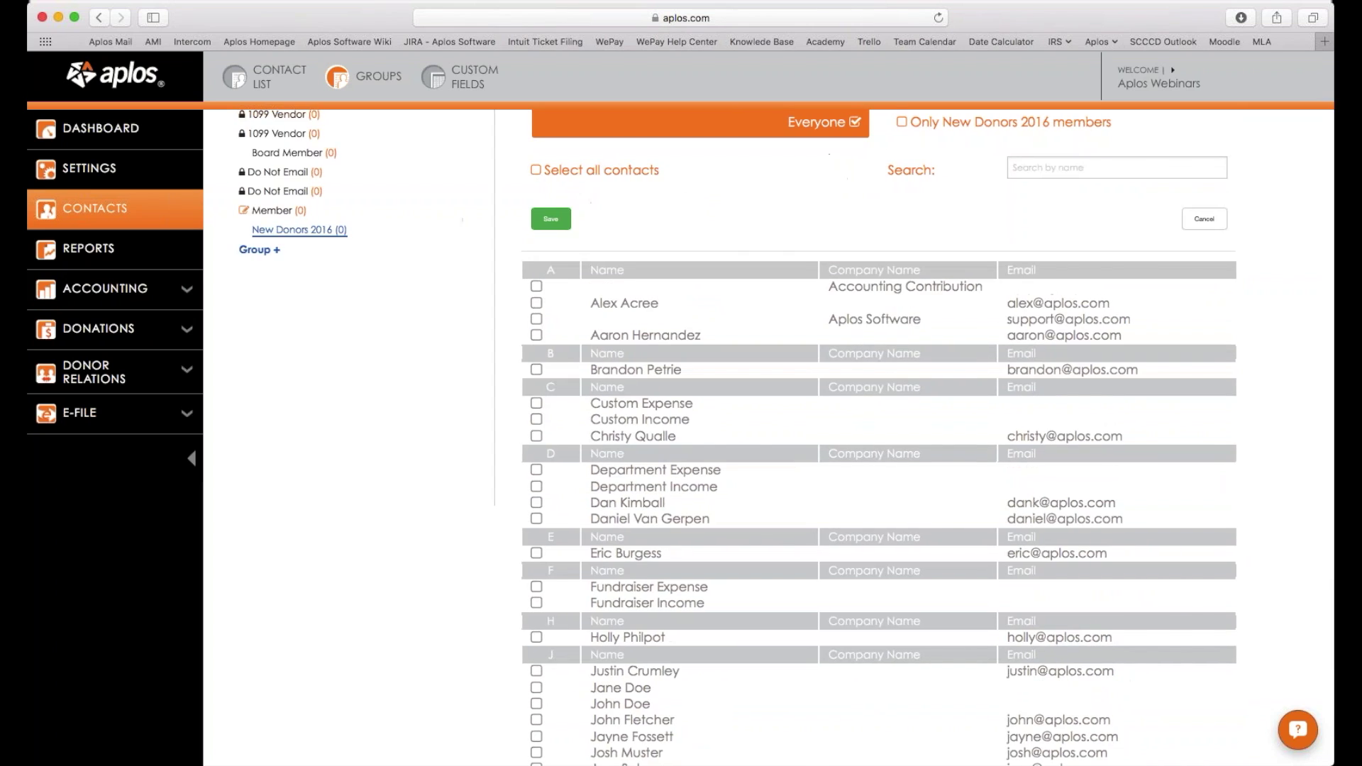
{"action": "scroll", "coordinate": [440, 207], "scroll_direction": "up", "scroll_amount": 1}
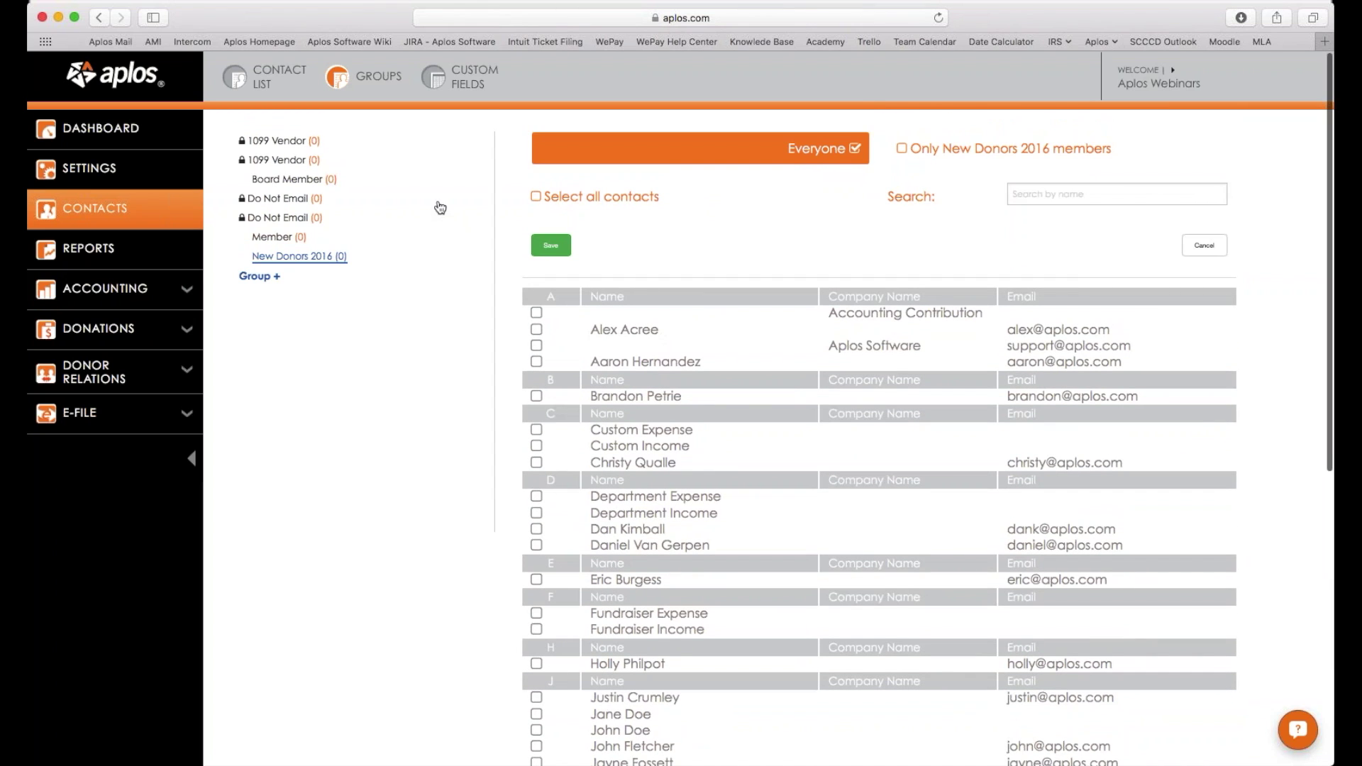
{"action": "scroll", "coordinate": [440, 207], "scroll_direction": "down", "scroll_amount": 3}
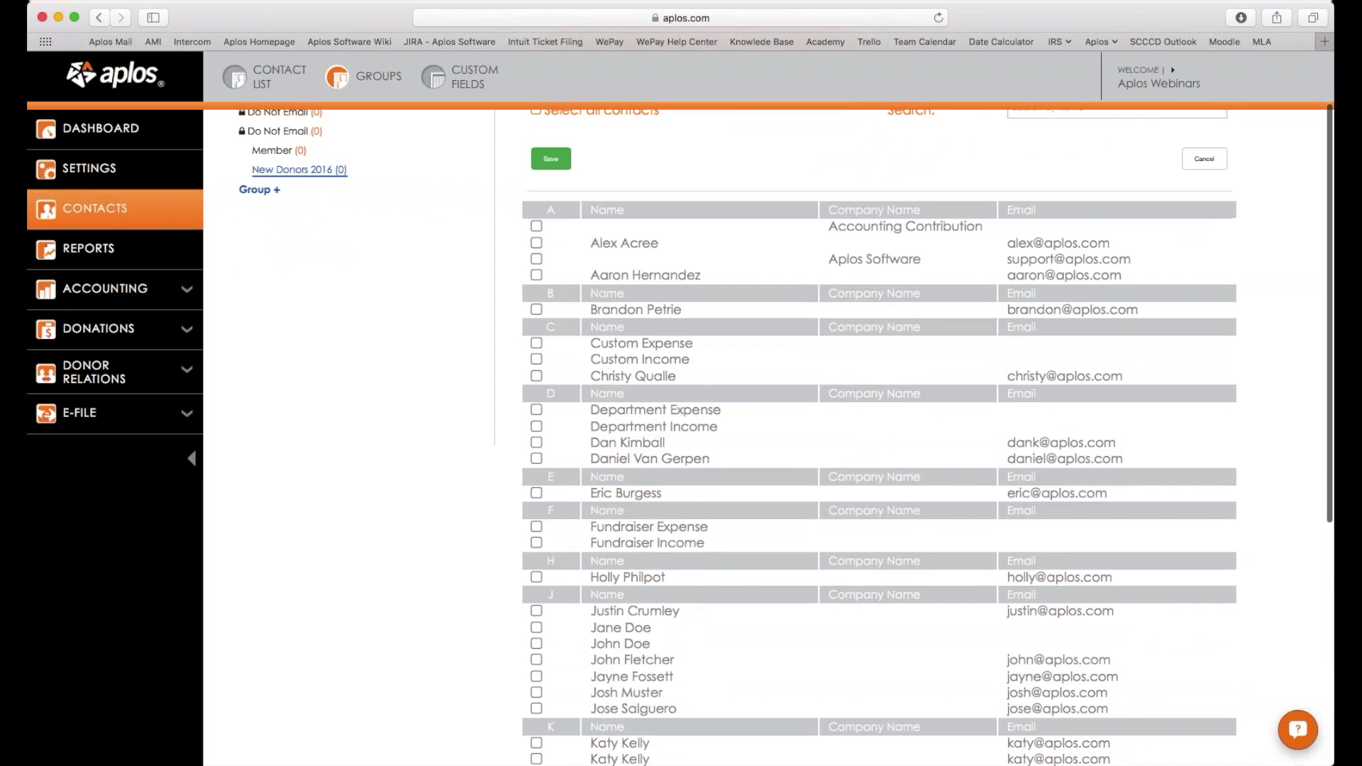
Add four contacts (two A, one J, one K) to New Donors 2016.
{"action": "scroll", "coordinate": [395, 321], "scroll_direction": "down", "scroll_amount": 1}
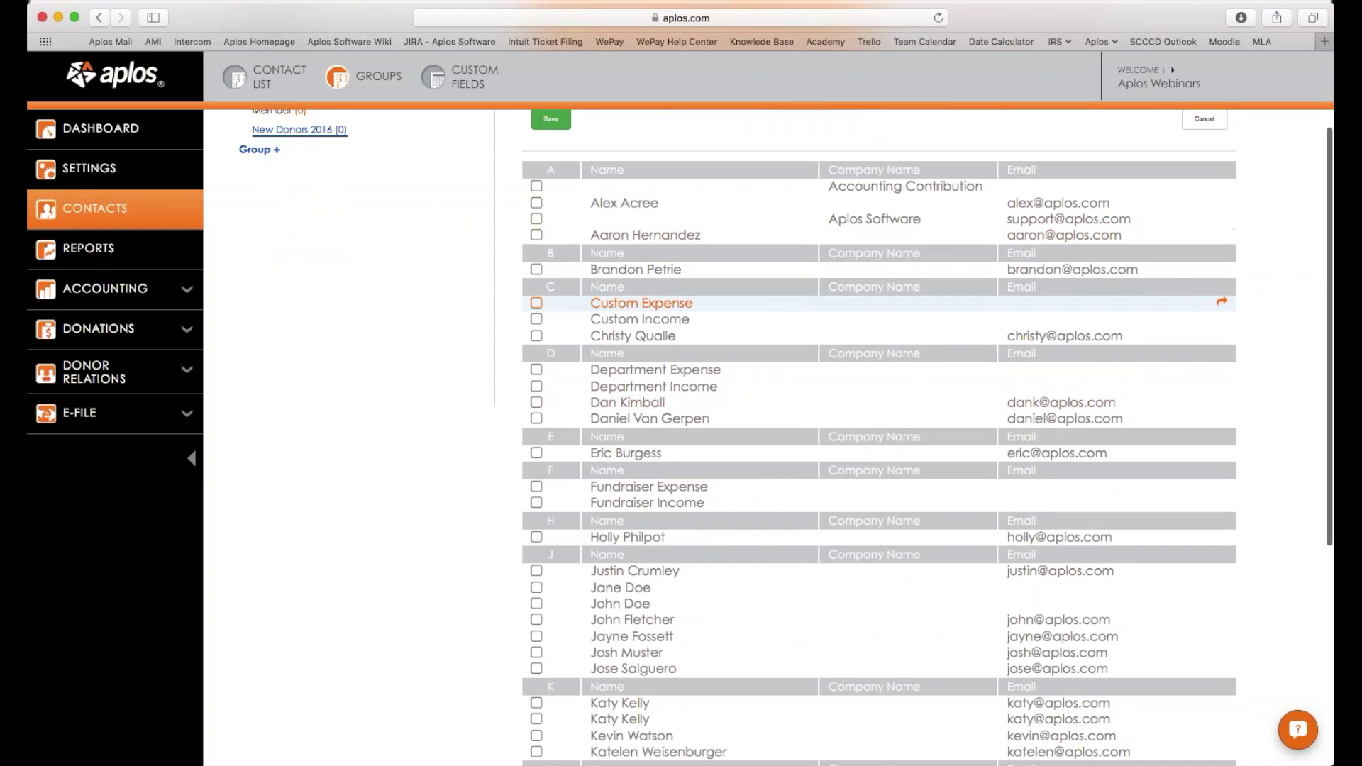
{"action": "left_click", "coordinate": [537, 203]}
{"action": "left_click", "coordinate": [536, 235]}
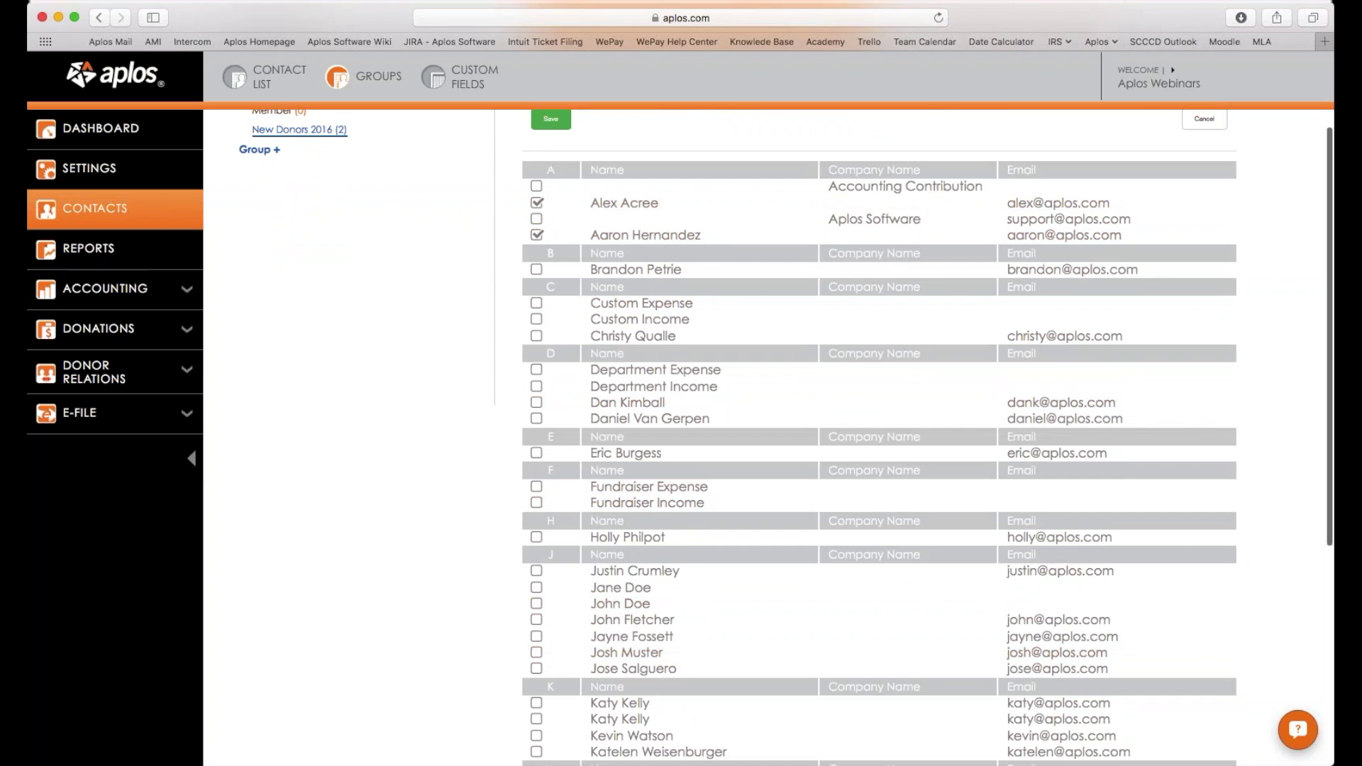
{"action": "left_click", "coordinate": [537, 703]}
{"action": "left_click", "coordinate": [537, 638]}
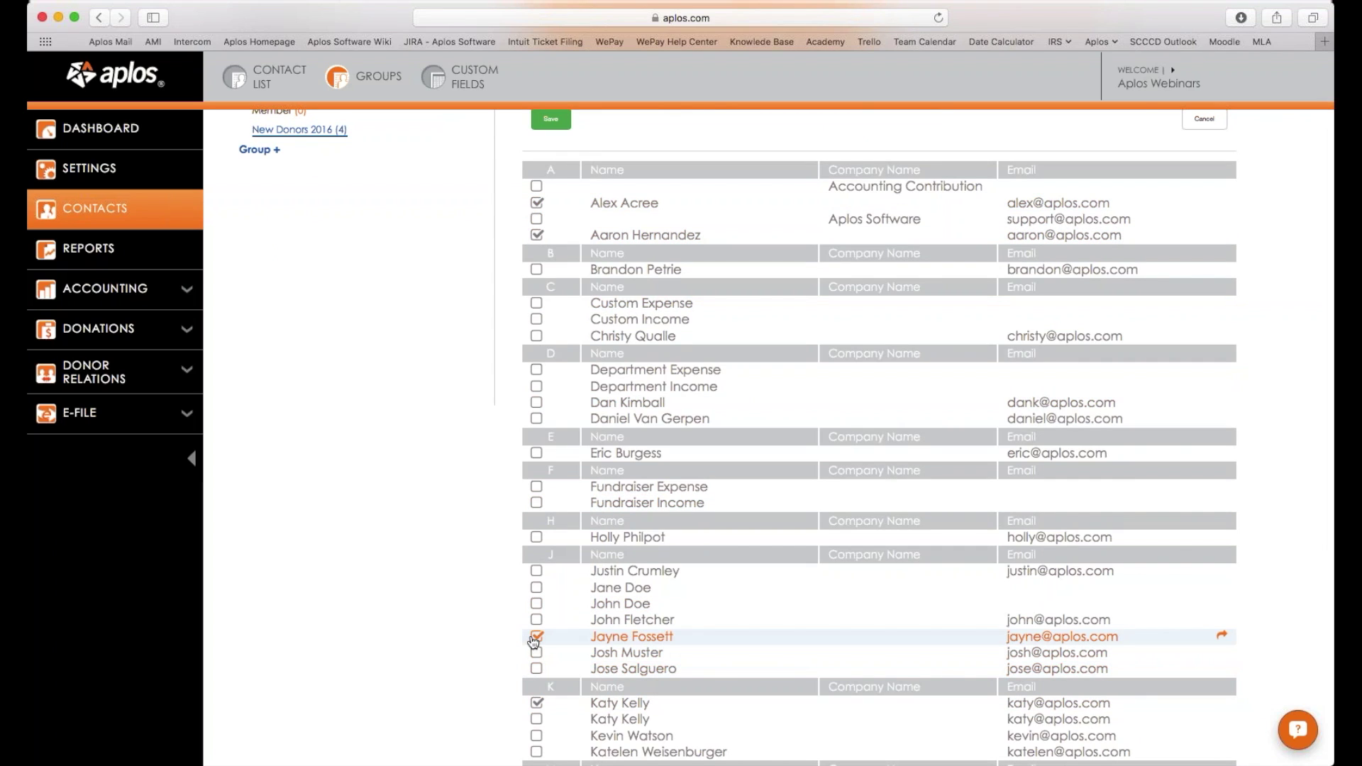
{"action": "scroll", "coordinate": [709, 462], "scroll_direction": "up", "scroll_amount": 1}
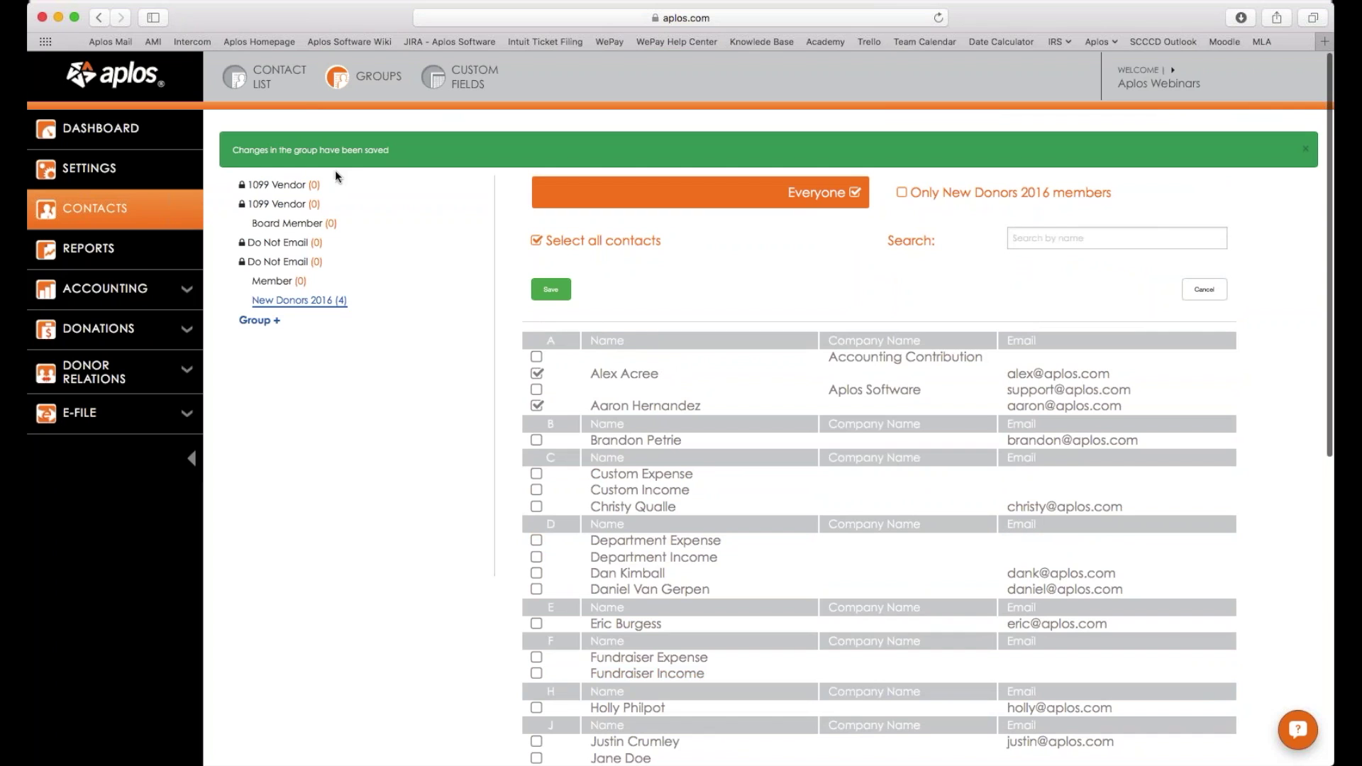
{"action": "left_click", "coordinate": [266, 83]}
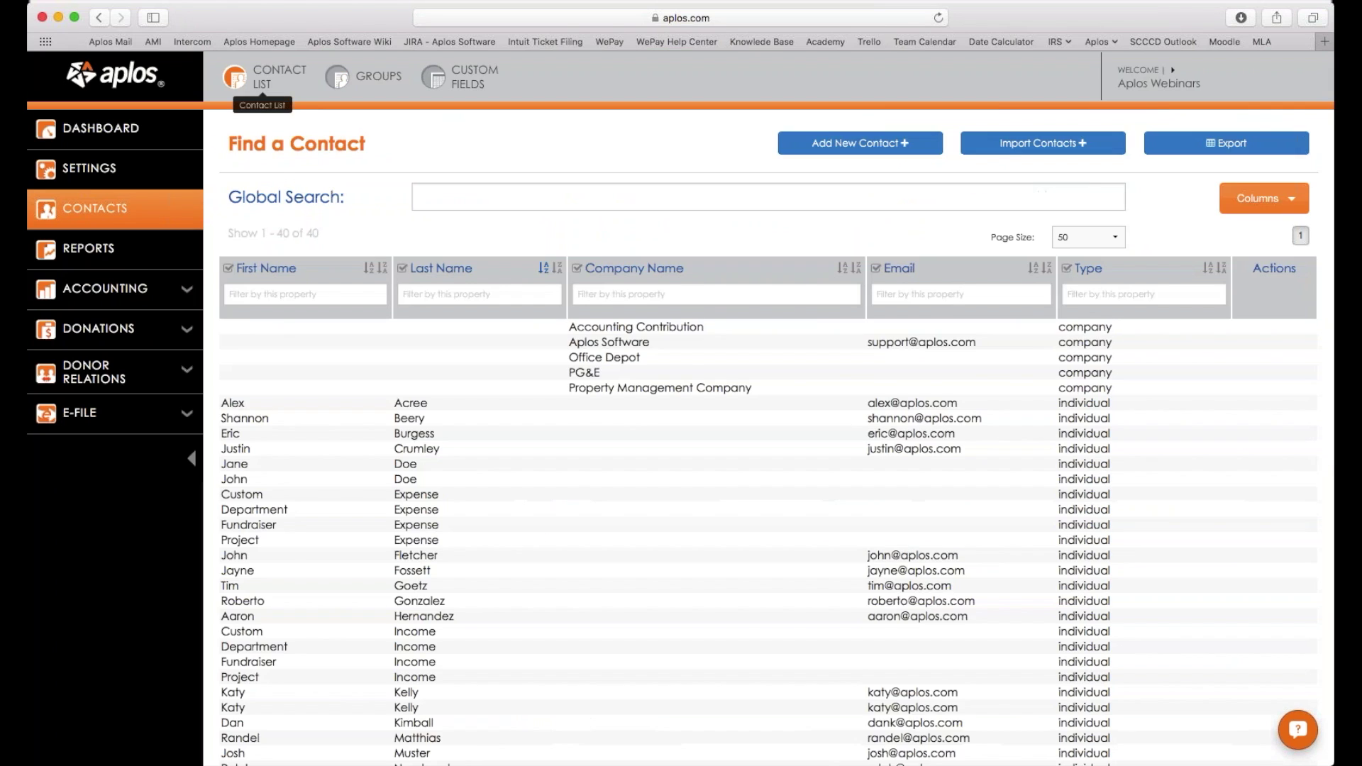
{"action": "left_click", "coordinate": [605, 697]}
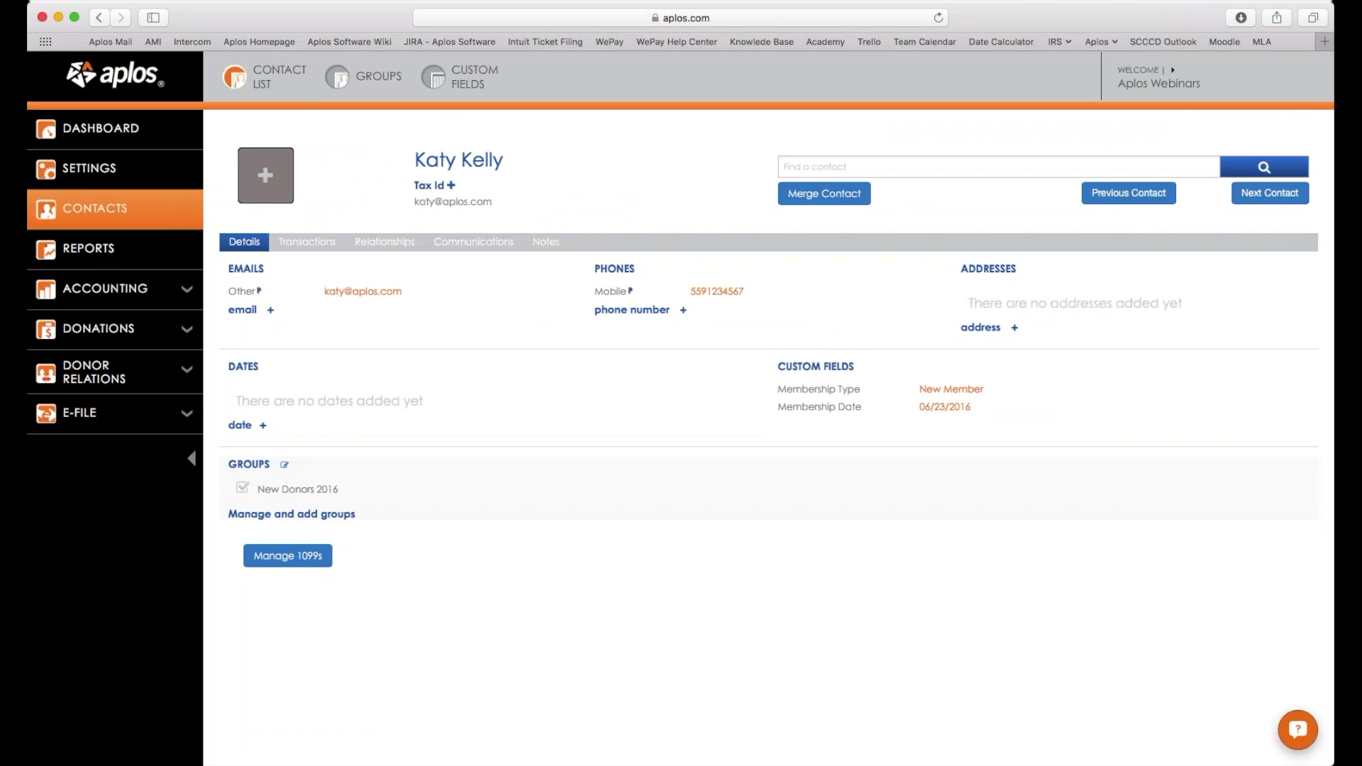
{"action": "left_click", "coordinate": [313, 493]}
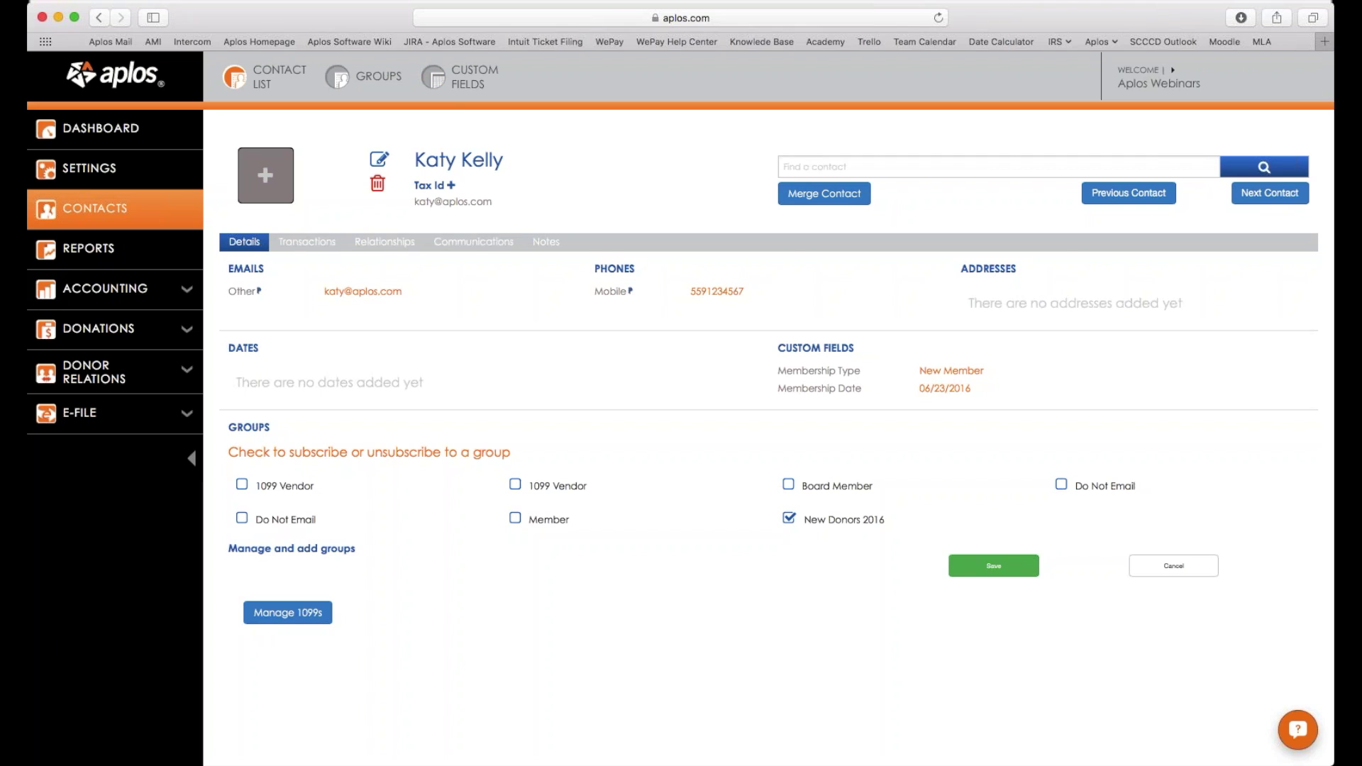
{"action": "left_click", "coordinate": [337, 83]}
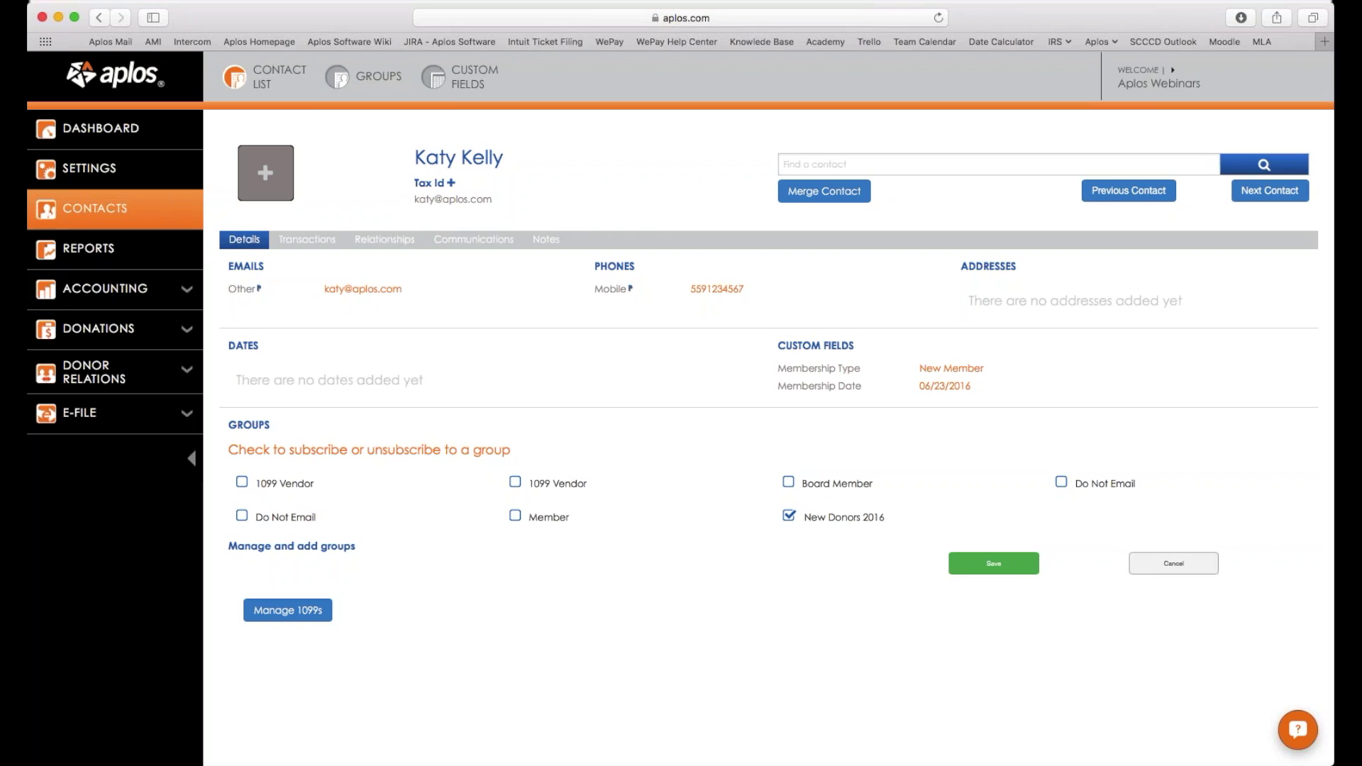
{"action": "left_click", "coordinate": [1136, 568]}
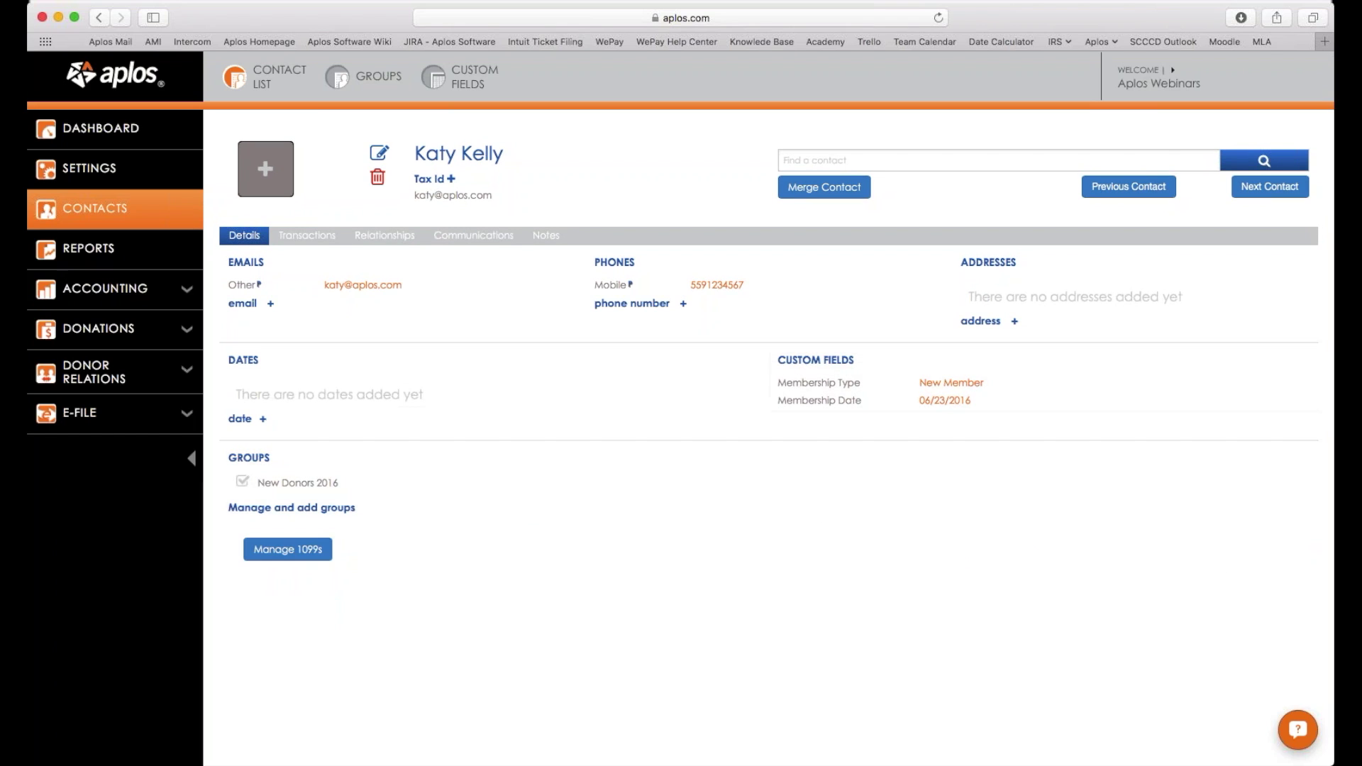
{"action": "left_click", "coordinate": [273, 87]}
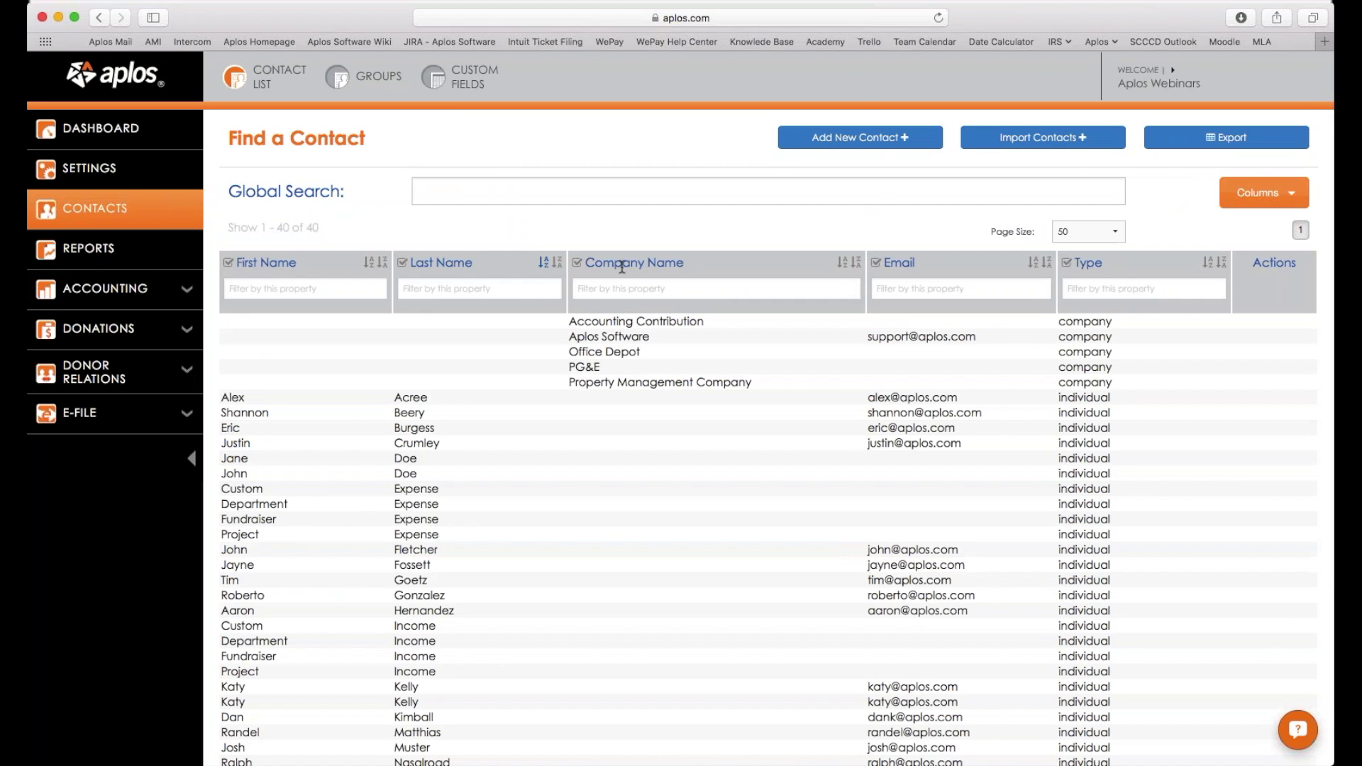
Upload contacts.xlsx through Import Contacts for column mapping.
{"action": "scroll", "coordinate": [1270, 263], "scroll_direction": "up", "scroll_amount": 1}
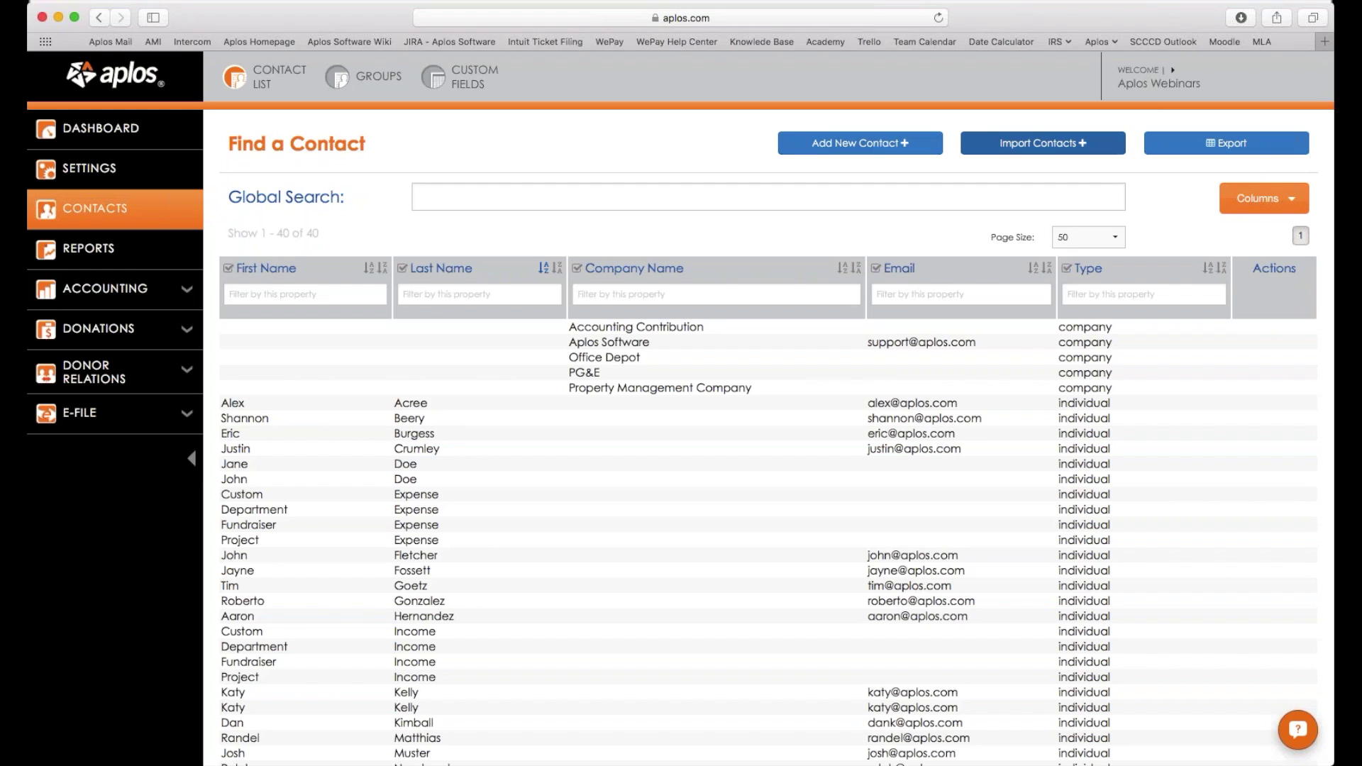
{"action": "left_click", "coordinate": [1052, 149]}
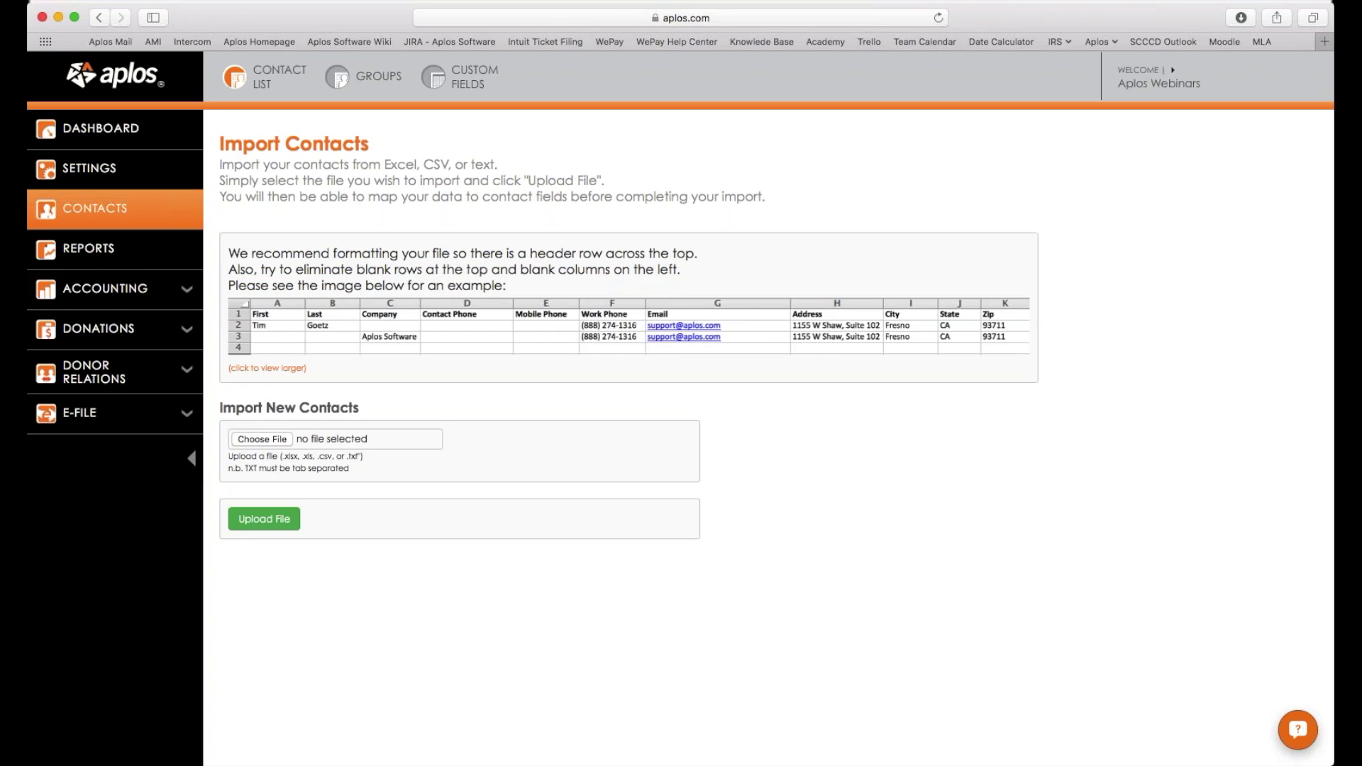
{"action": "left_click", "coordinate": [263, 439]}
{"action": "left_click", "coordinate": [285, 513]}
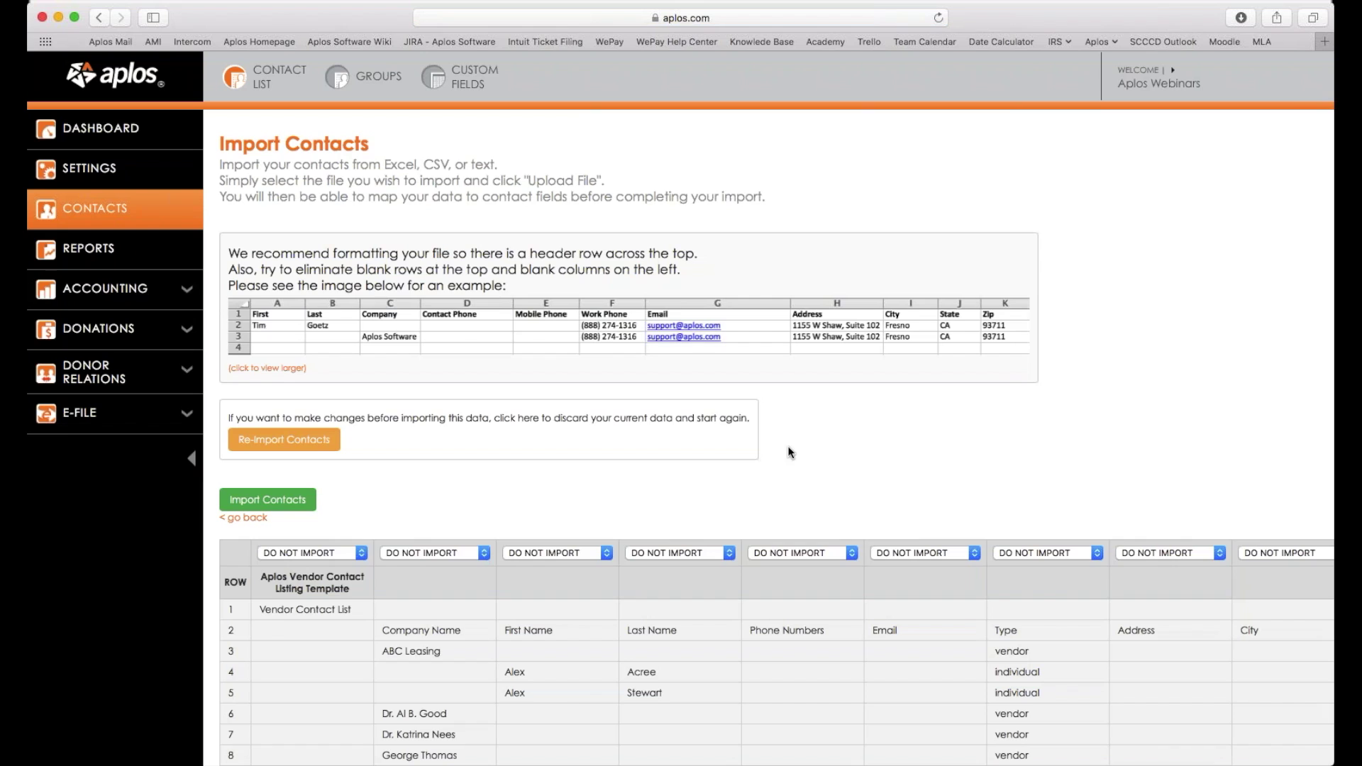
Map the import columns to the Companyname and Firstname fields.
{"action": "scroll", "coordinate": [789, 452], "scroll_direction": "down", "scroll_amount": 5}
{"action": "scroll", "coordinate": [788, 450], "scroll_direction": "up", "scroll_amount": 5}
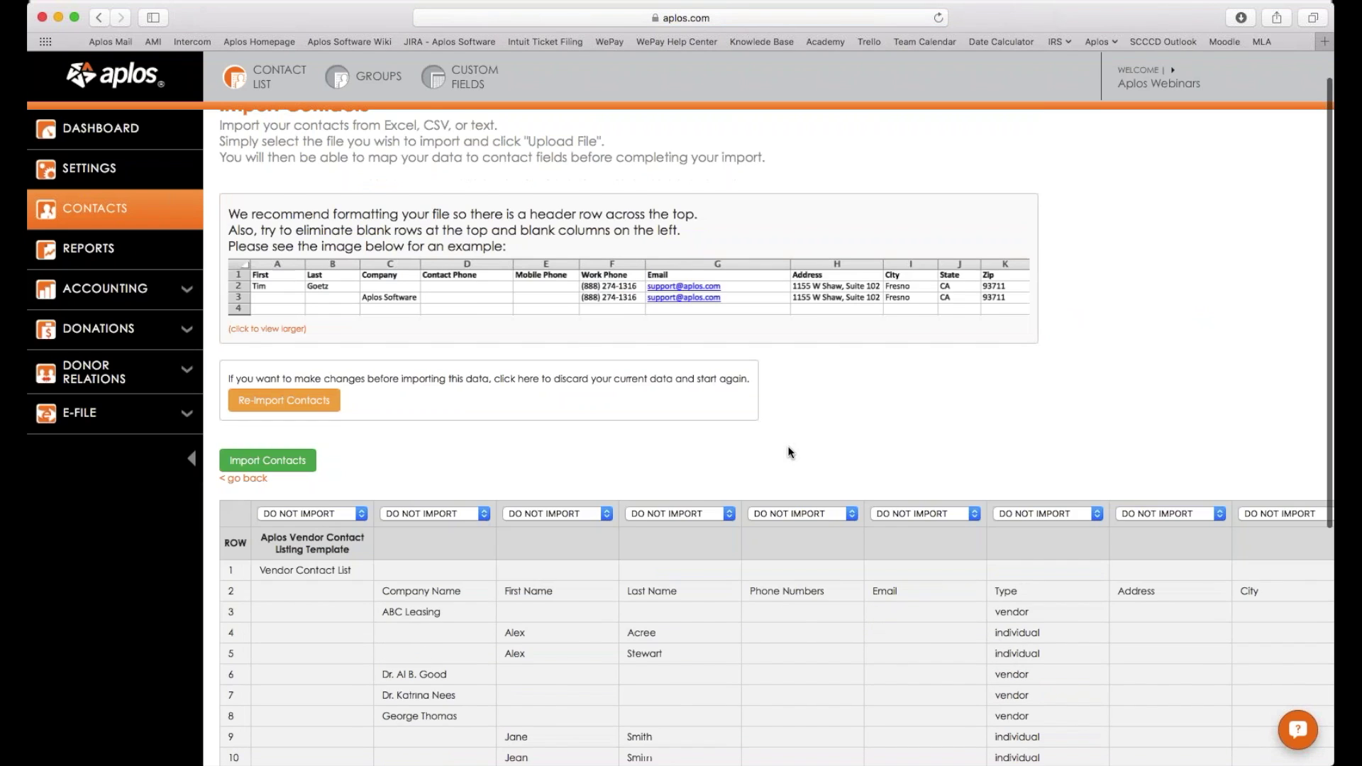
{"action": "scroll", "coordinate": [779, 447], "scroll_direction": "down", "scroll_amount": 2}
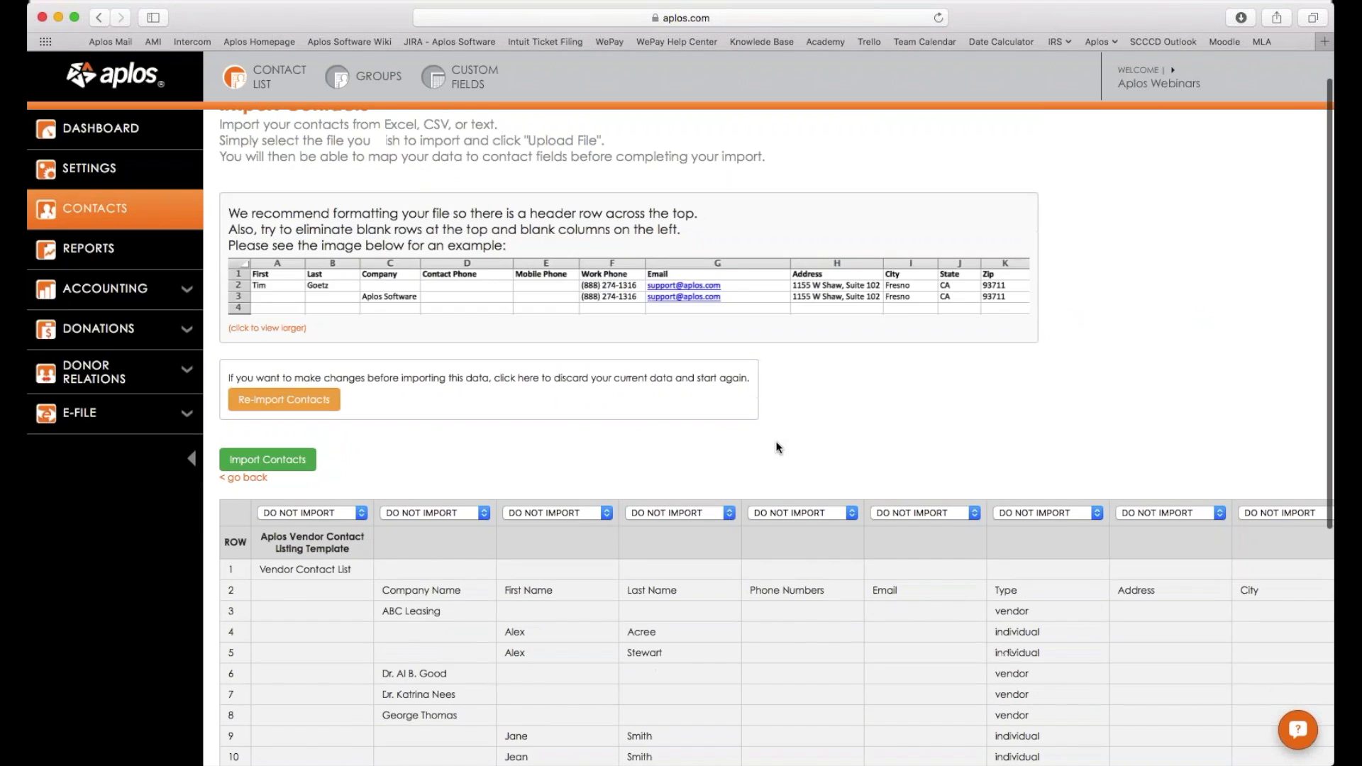
{"action": "scroll", "coordinate": [778, 447], "scroll_direction": "down", "scroll_amount": 5}
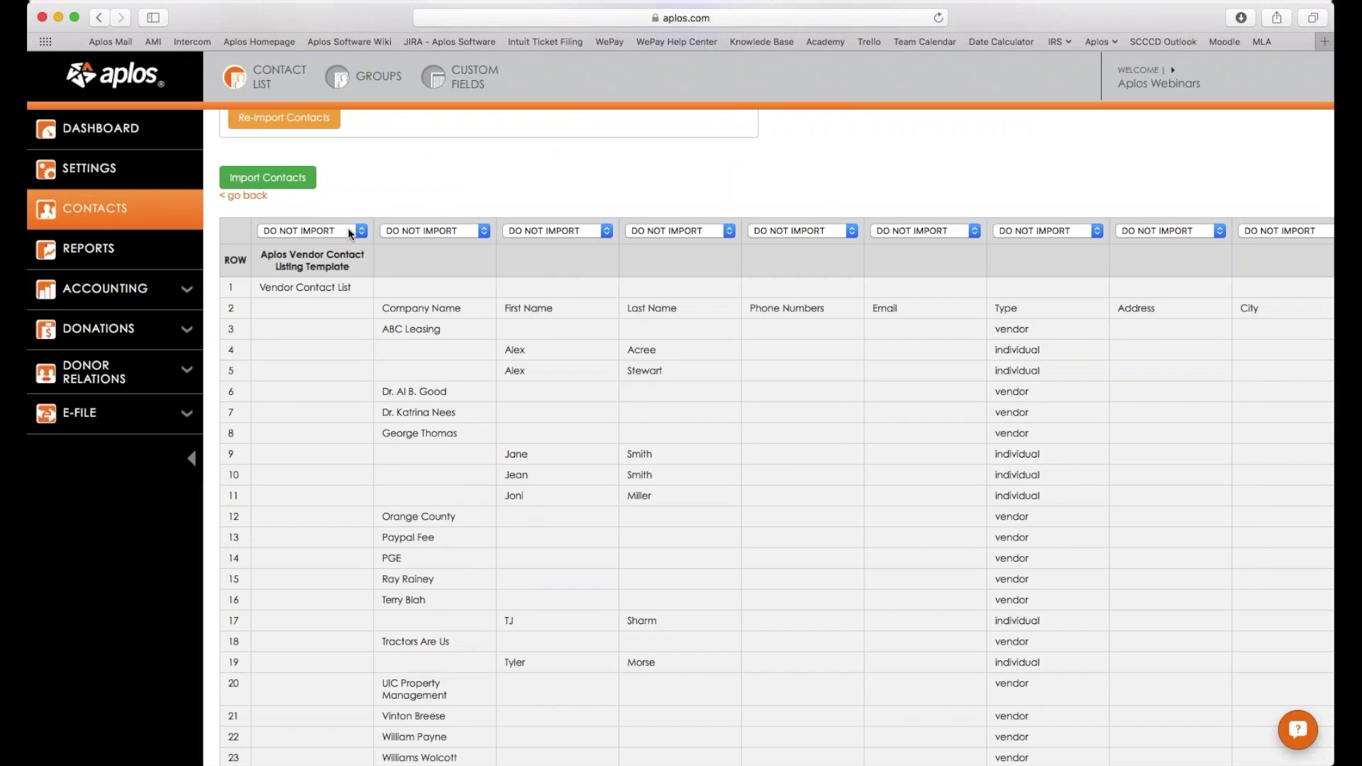
{"action": "scroll", "coordinate": [347, 228], "scroll_direction": "right", "scroll_amount": 10}
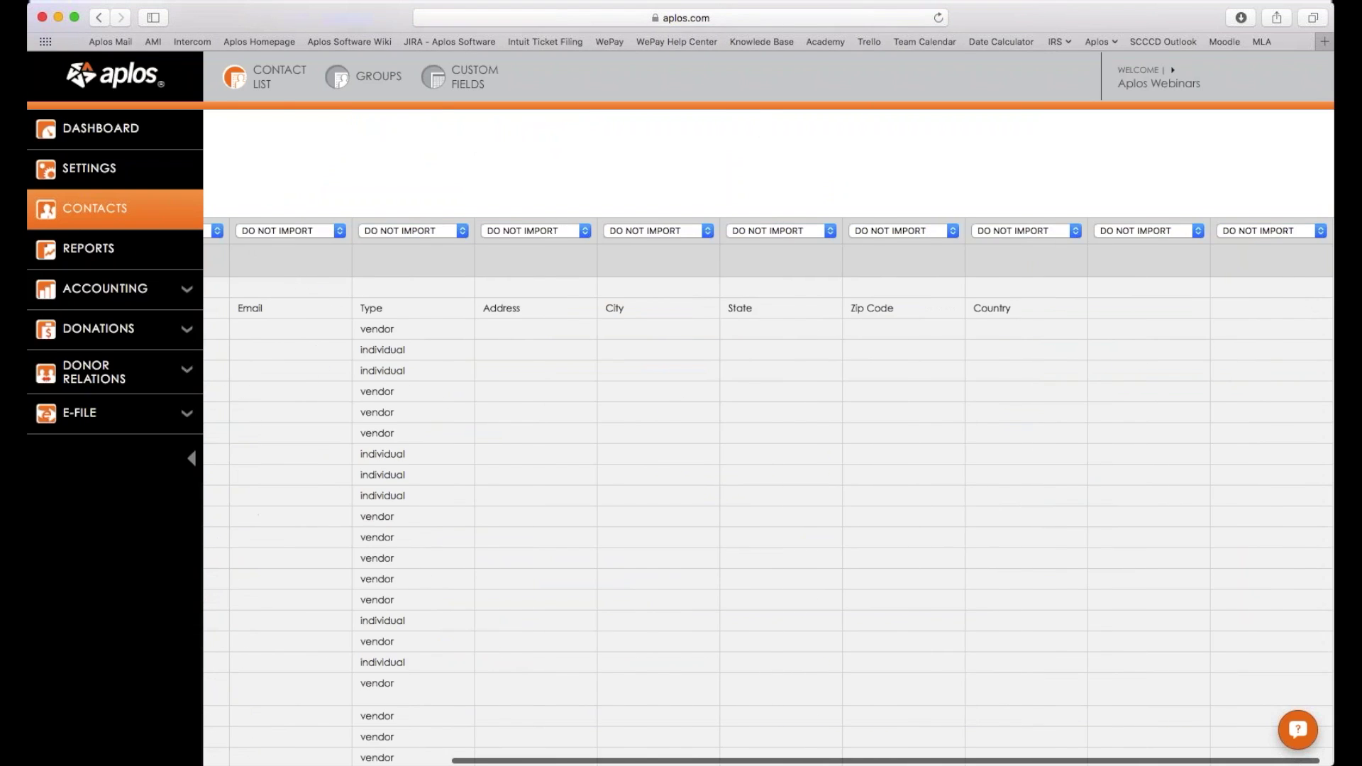
{"action": "scroll", "coordinate": [750, 254], "scroll_direction": "left", "scroll_amount": 10}
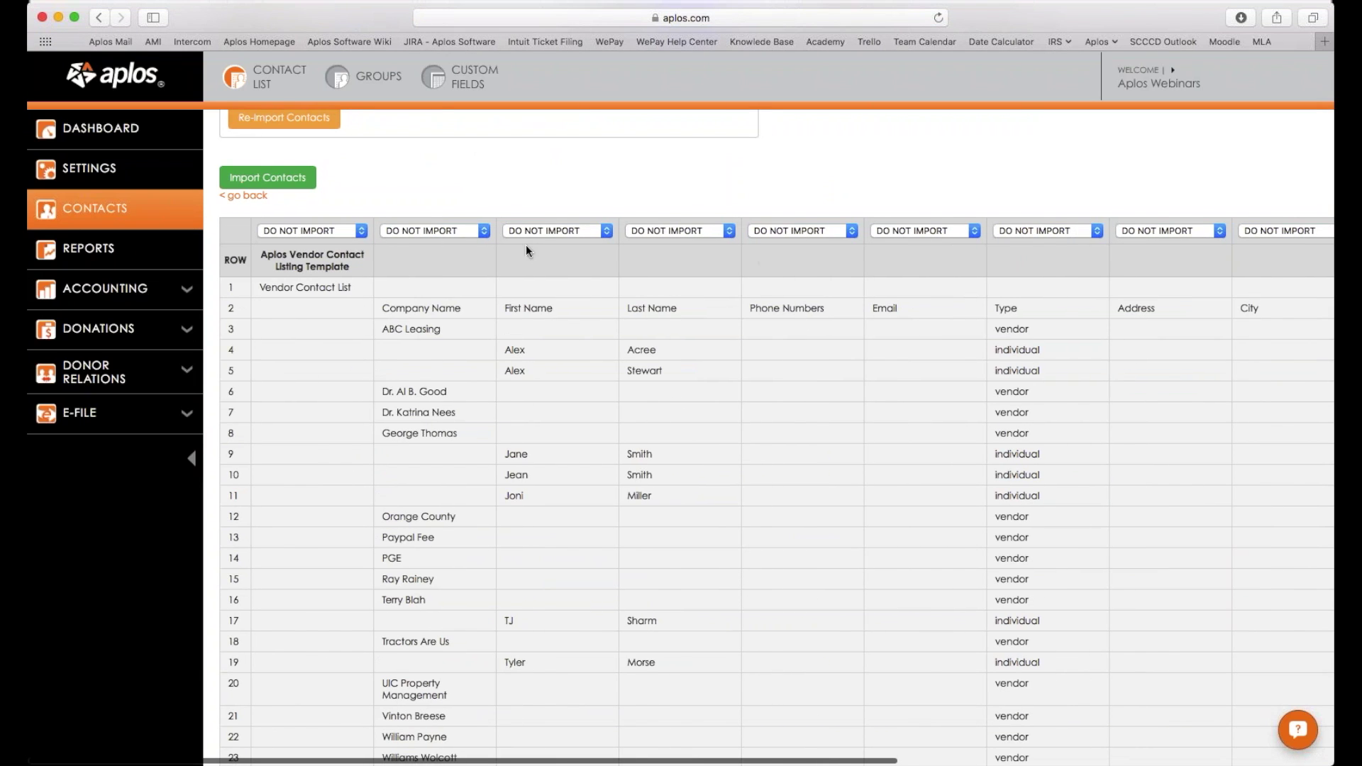
{"action": "left_click", "coordinate": [472, 232]}
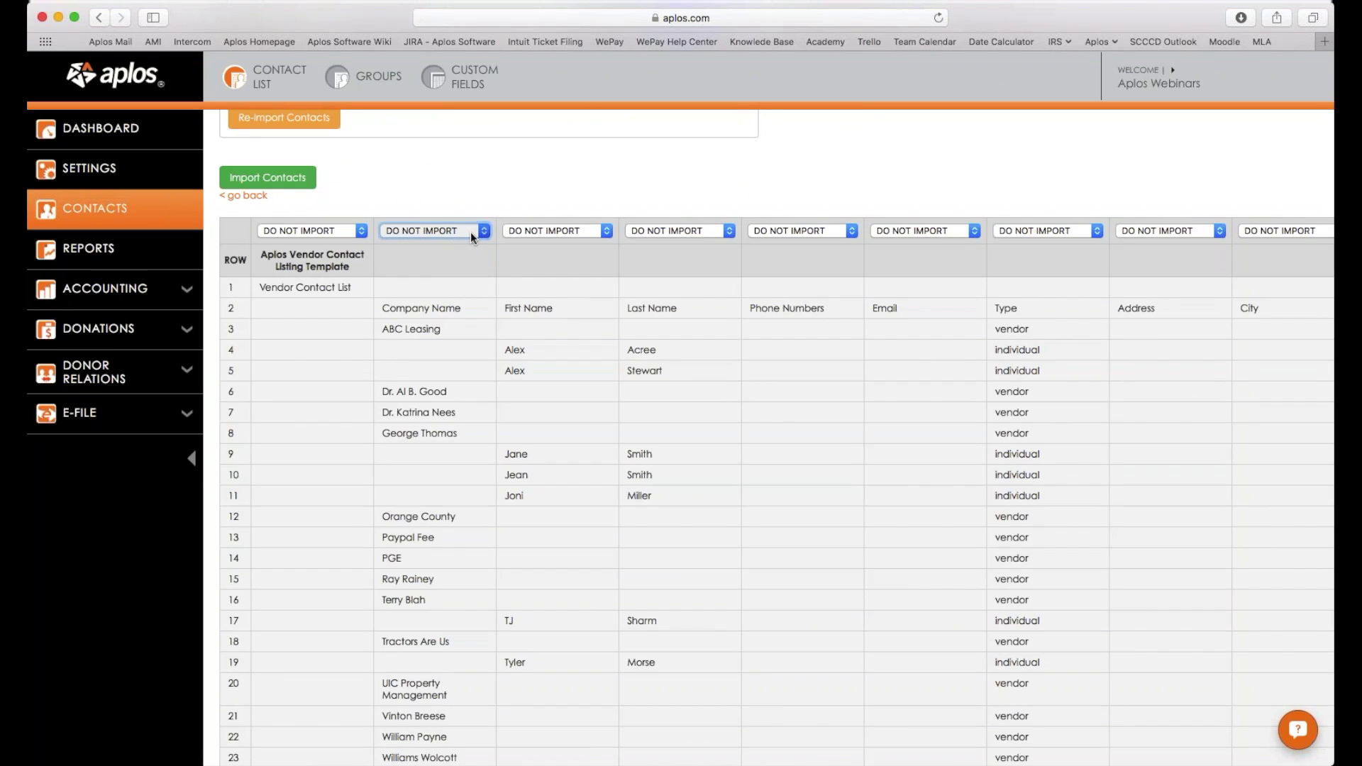
{"action": "scroll", "coordinate": [475, 297], "scroll_direction": "down", "scroll_amount": 1}
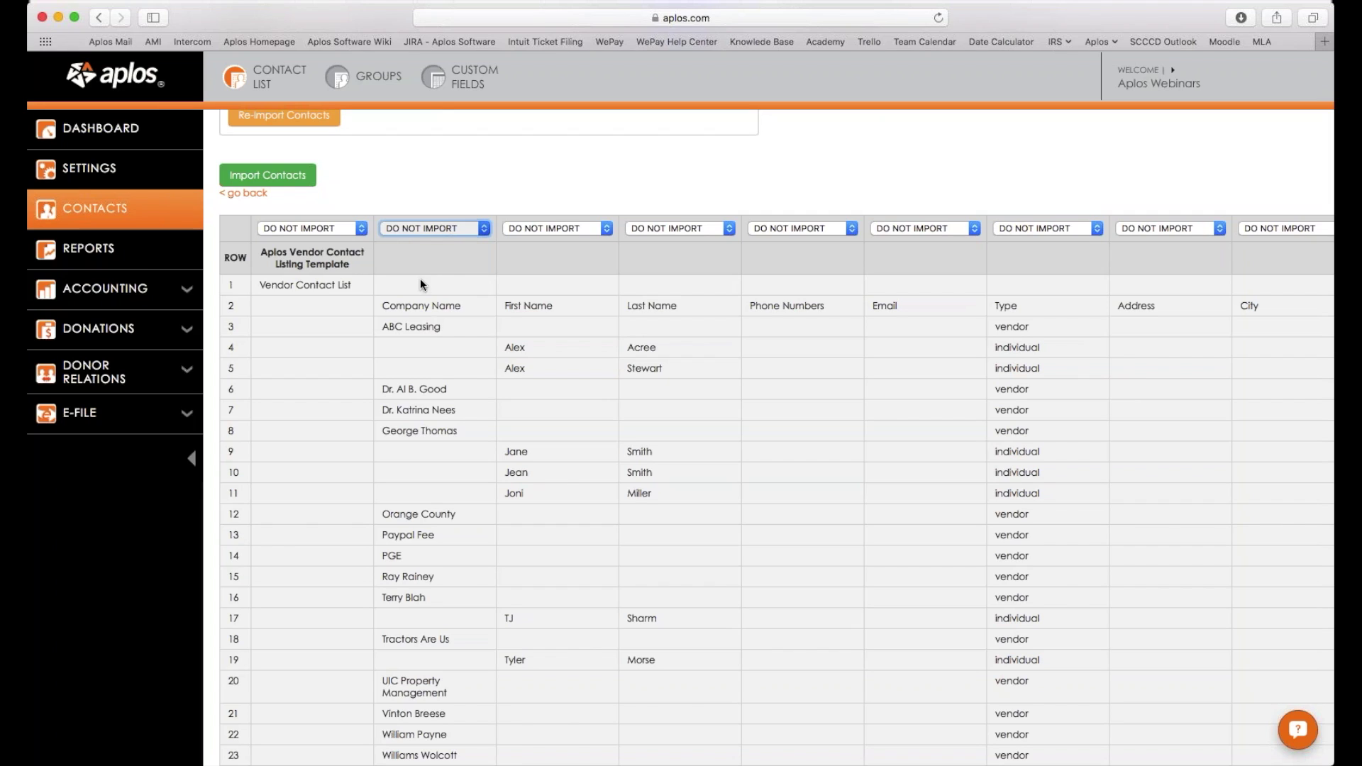
{"action": "left_click", "coordinate": [534, 224]}
{"action": "left_click", "coordinate": [555, 233]}
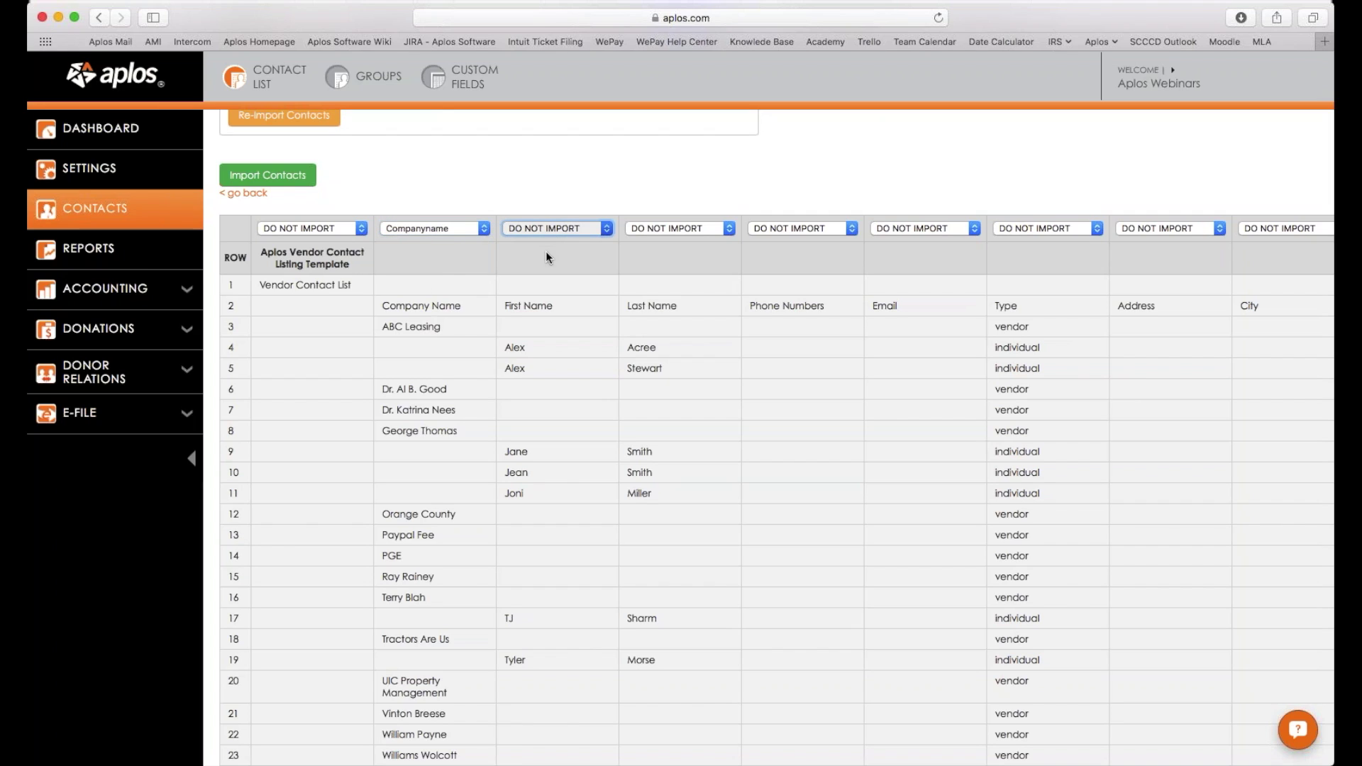
{"action": "left_click", "coordinate": [546, 254]}
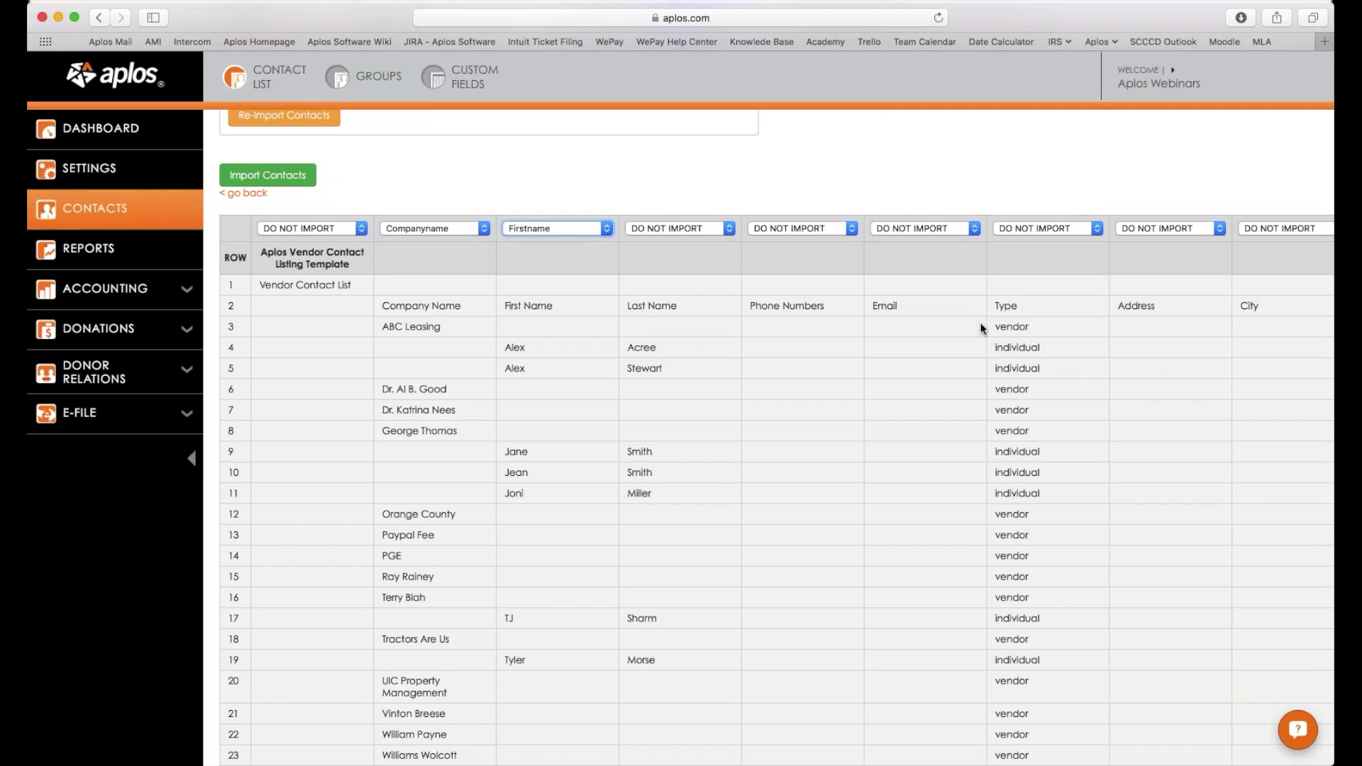
Discard the uploaded spreadsheet with Re-Import Contacts and return to the blank upload form.
{"action": "scroll", "coordinate": [976, 322], "scroll_direction": "right", "scroll_amount": 5}
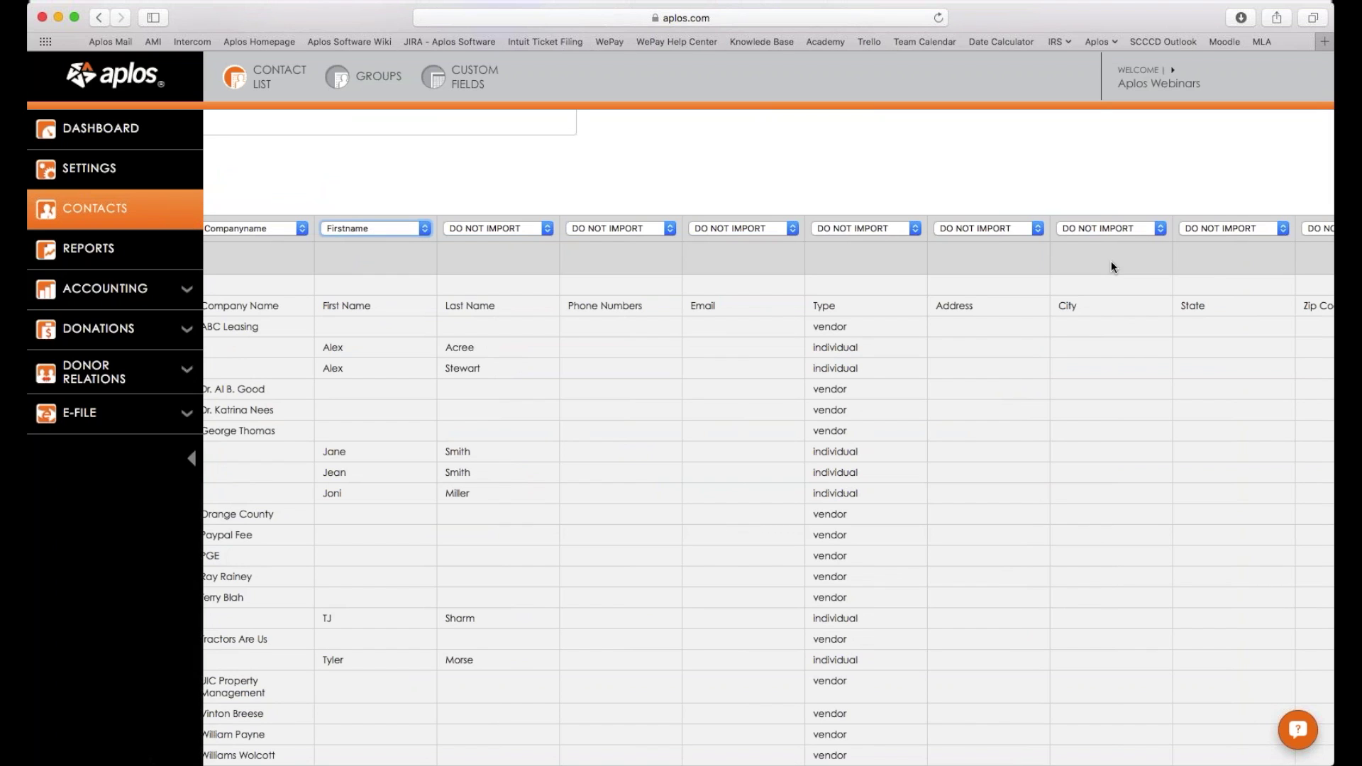
{"action": "scroll", "coordinate": [933, 300], "scroll_direction": "up", "scroll_amount": 5}
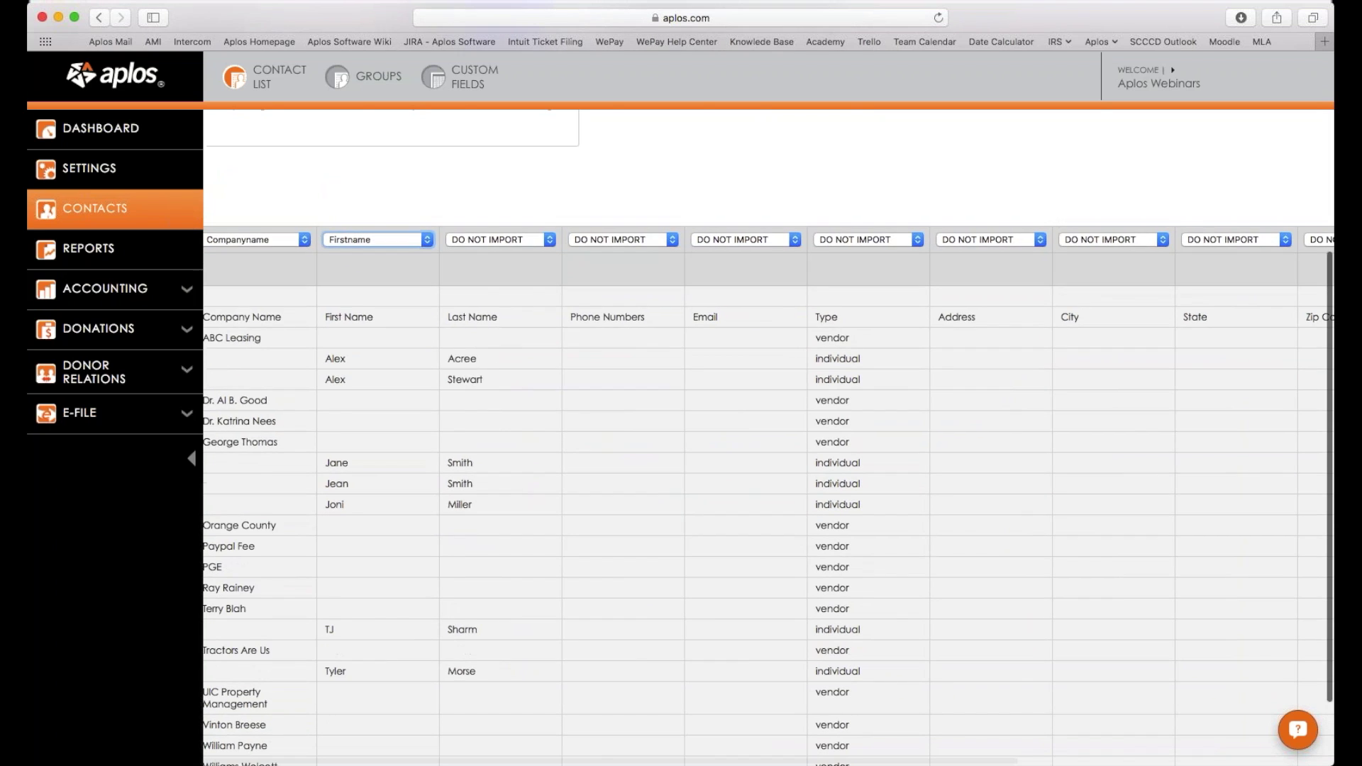
{"action": "scroll", "coordinate": [812, 426], "scroll_direction": "up", "scroll_amount": 1}
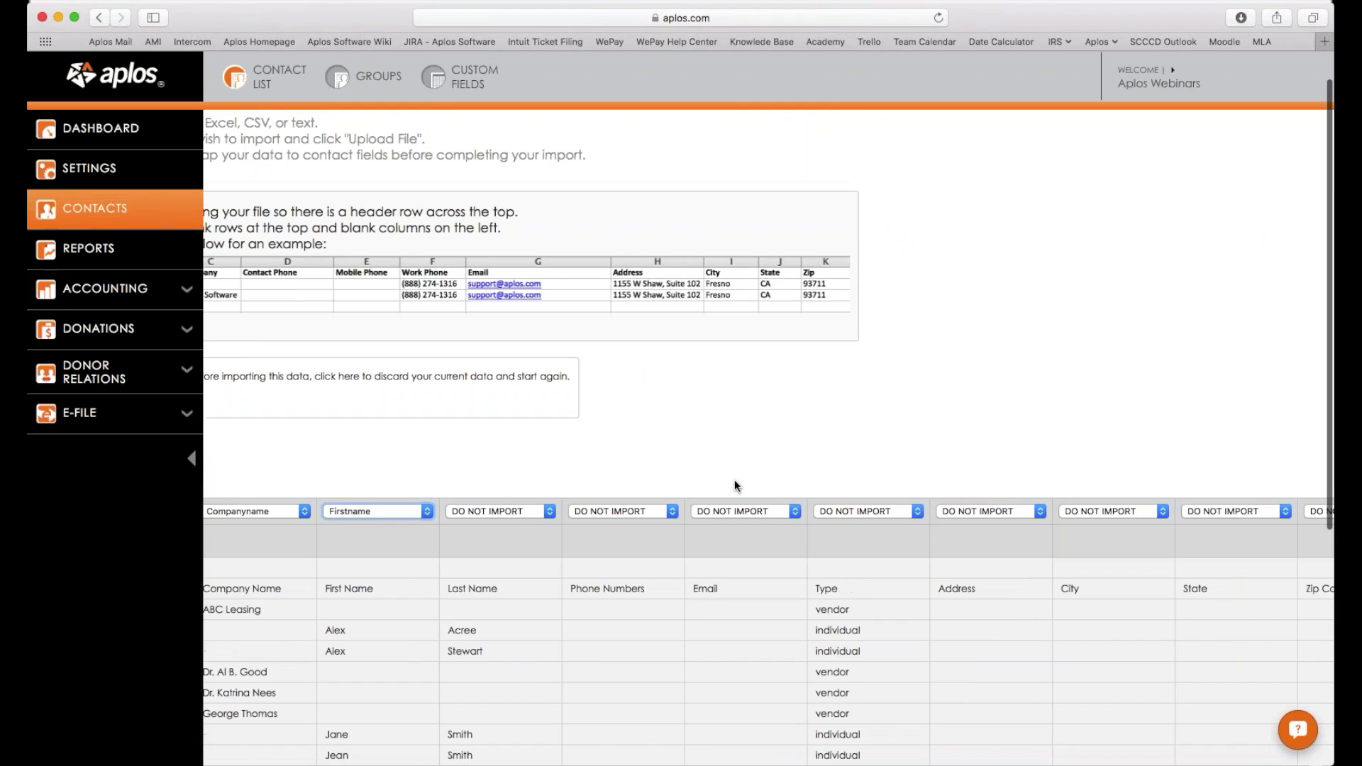
{"action": "scroll", "coordinate": [735, 479], "scroll_direction": "left", "scroll_amount": 4}
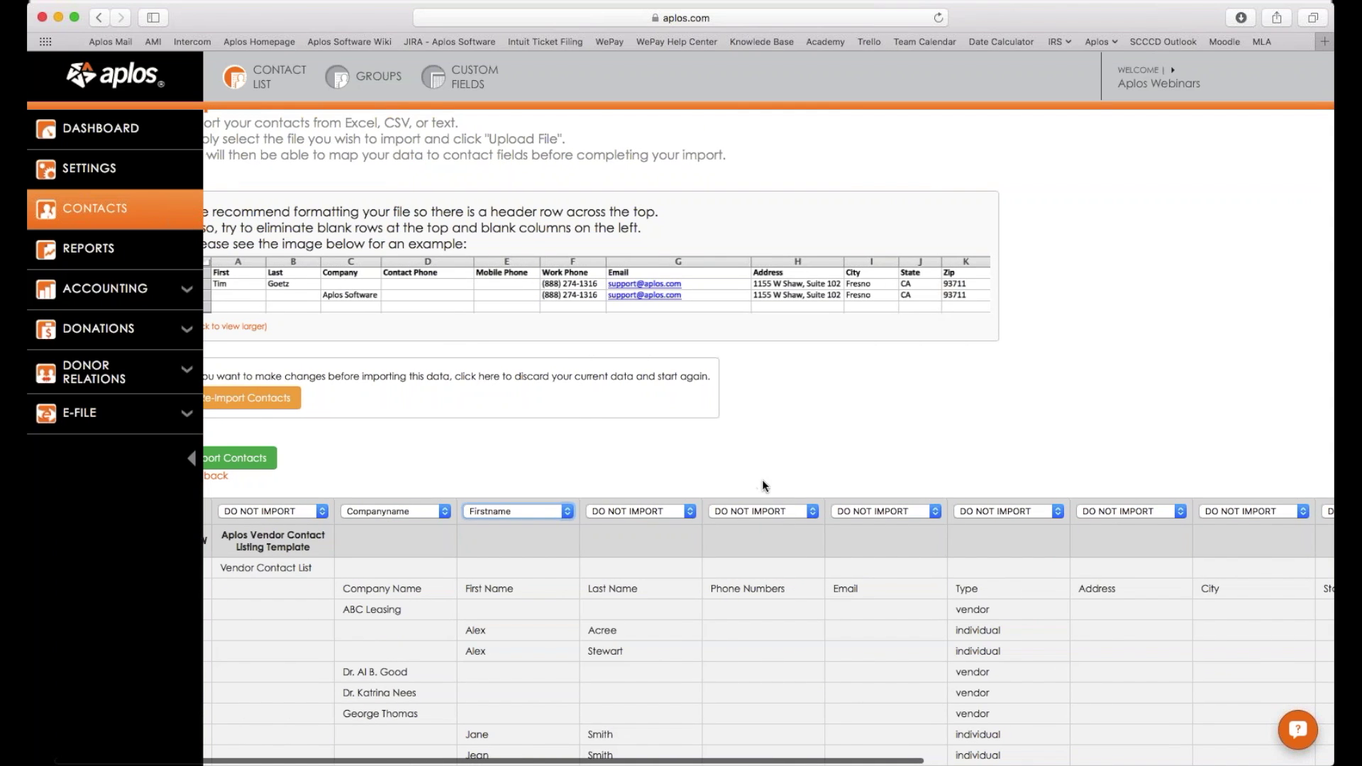
{"action": "scroll", "coordinate": [783, 487], "scroll_direction": "left", "scroll_amount": 1}
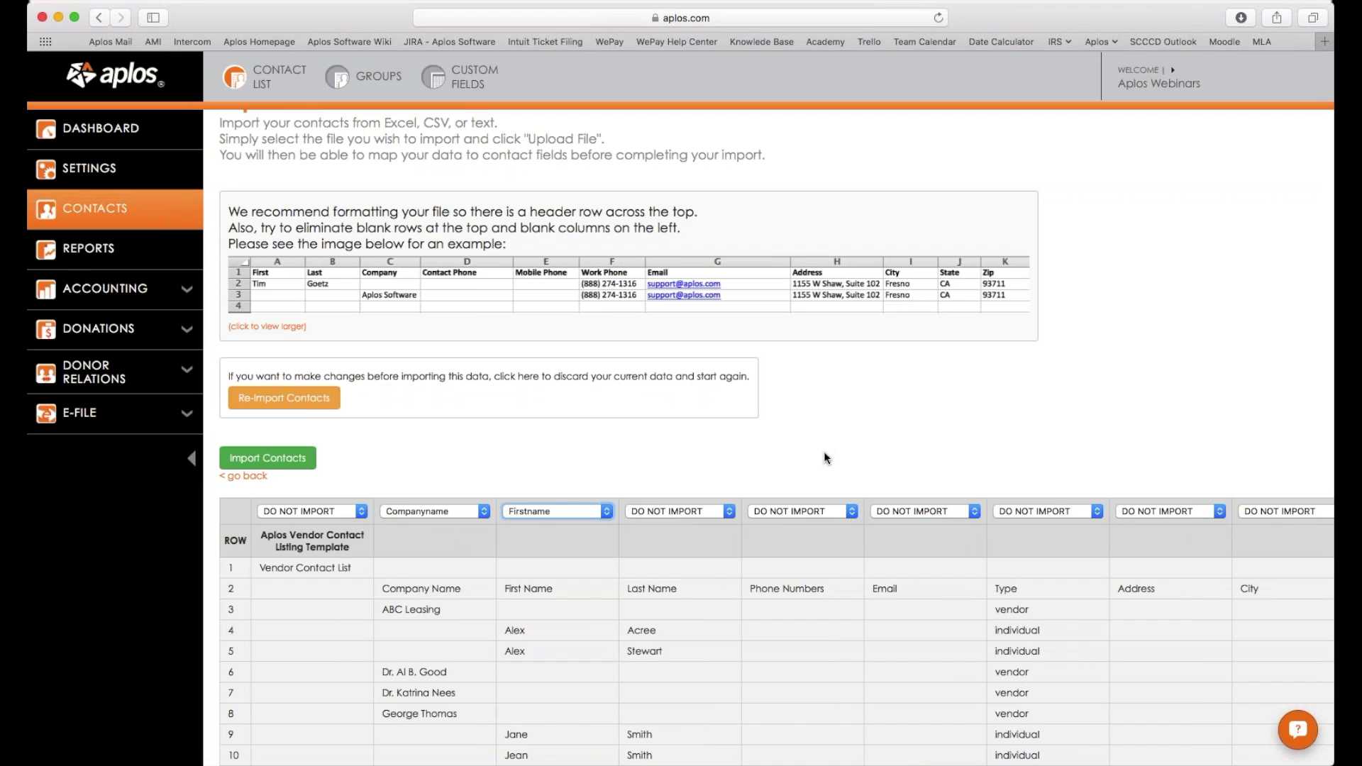
{"action": "scroll", "coordinate": [913, 470], "scroll_direction": "down", "scroll_amount": 1}
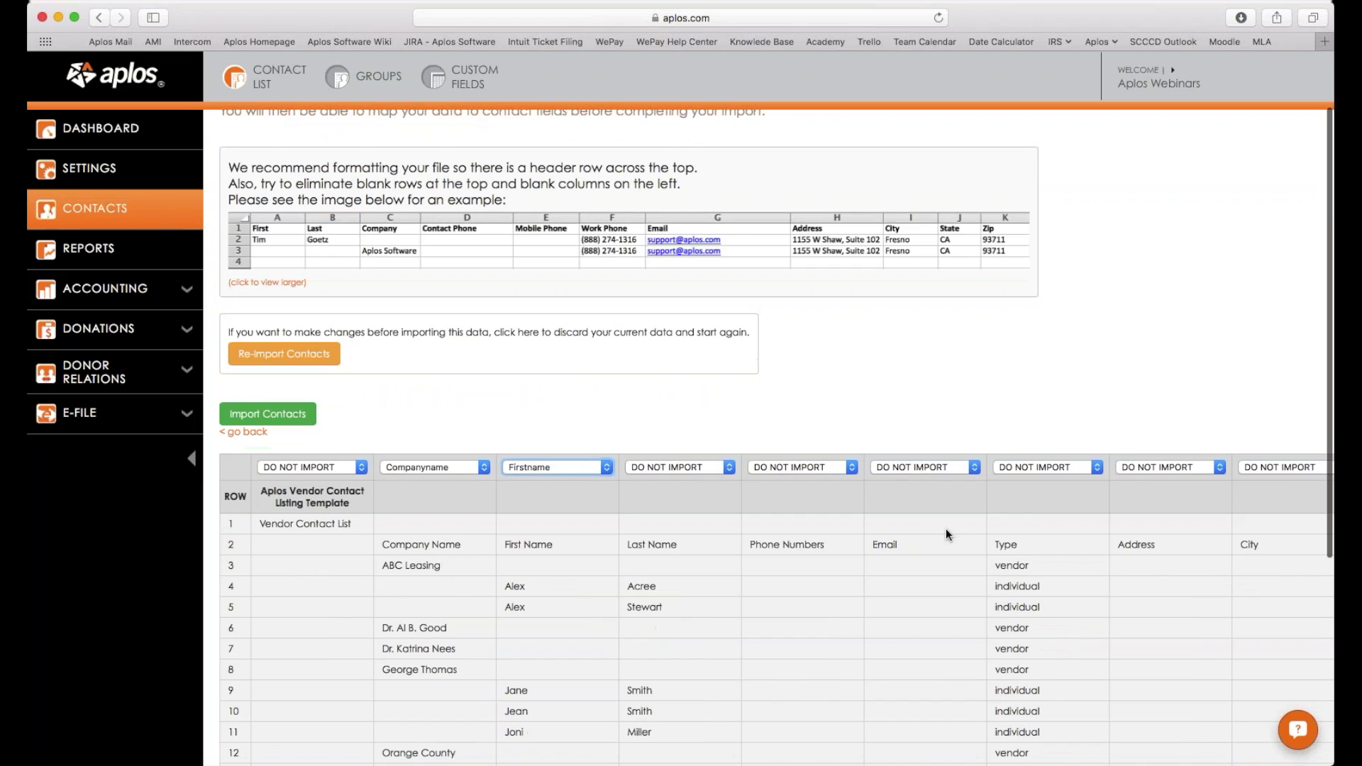
{"action": "scroll", "coordinate": [946, 530], "scroll_direction": "down", "scroll_amount": 7}
{"action": "scroll", "coordinate": [946, 529], "scroll_direction": "up", "scroll_amount": 8}
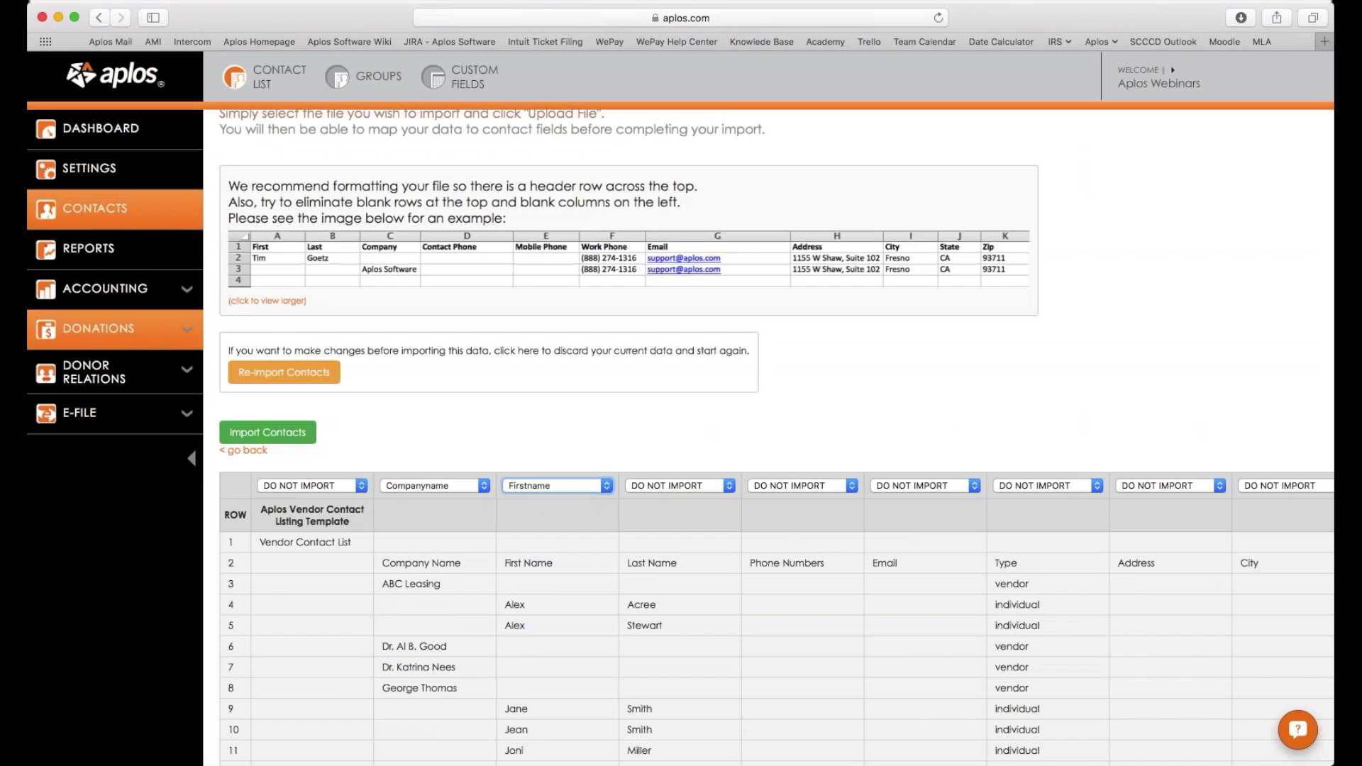
{"action": "left_click", "coordinate": [283, 373]}
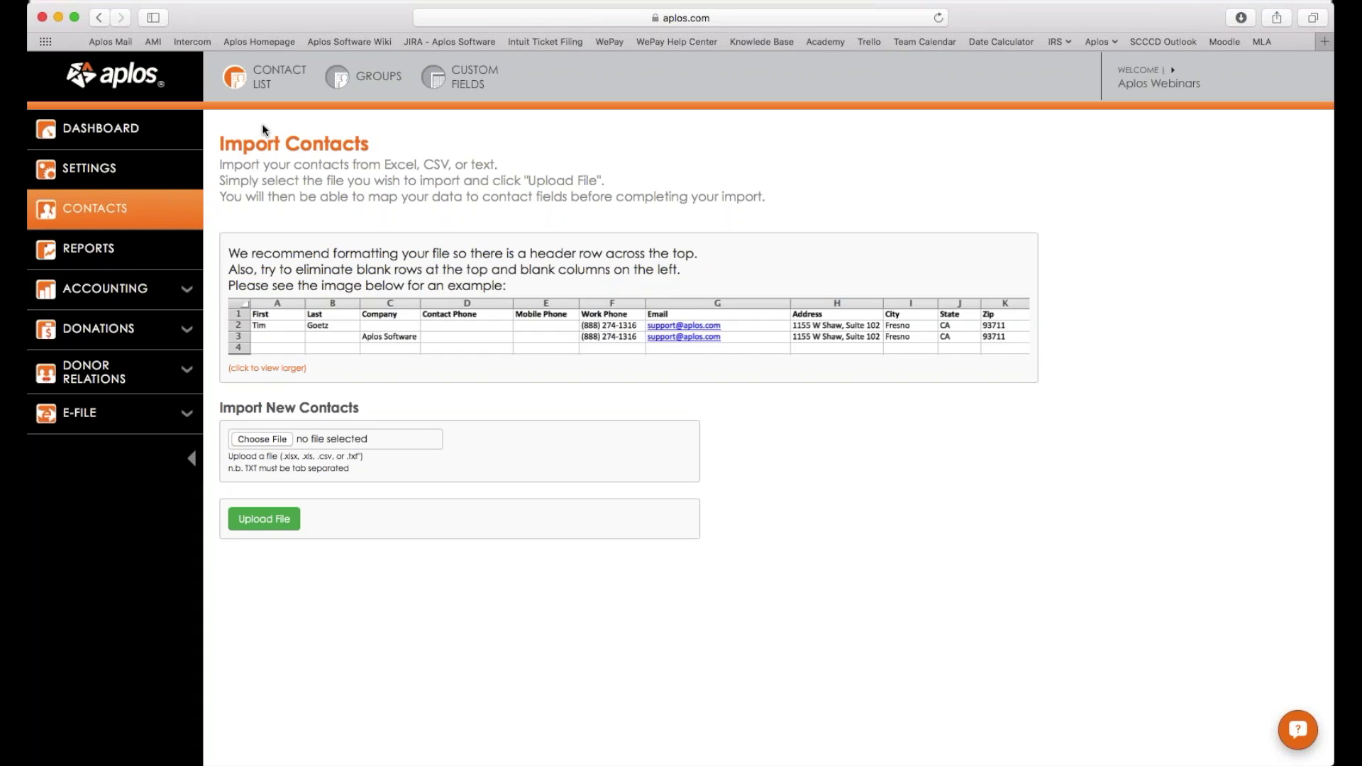
From the Contact List, open the first of the two identically named duplicate contacts.
{"action": "left_click", "coordinate": [266, 80]}
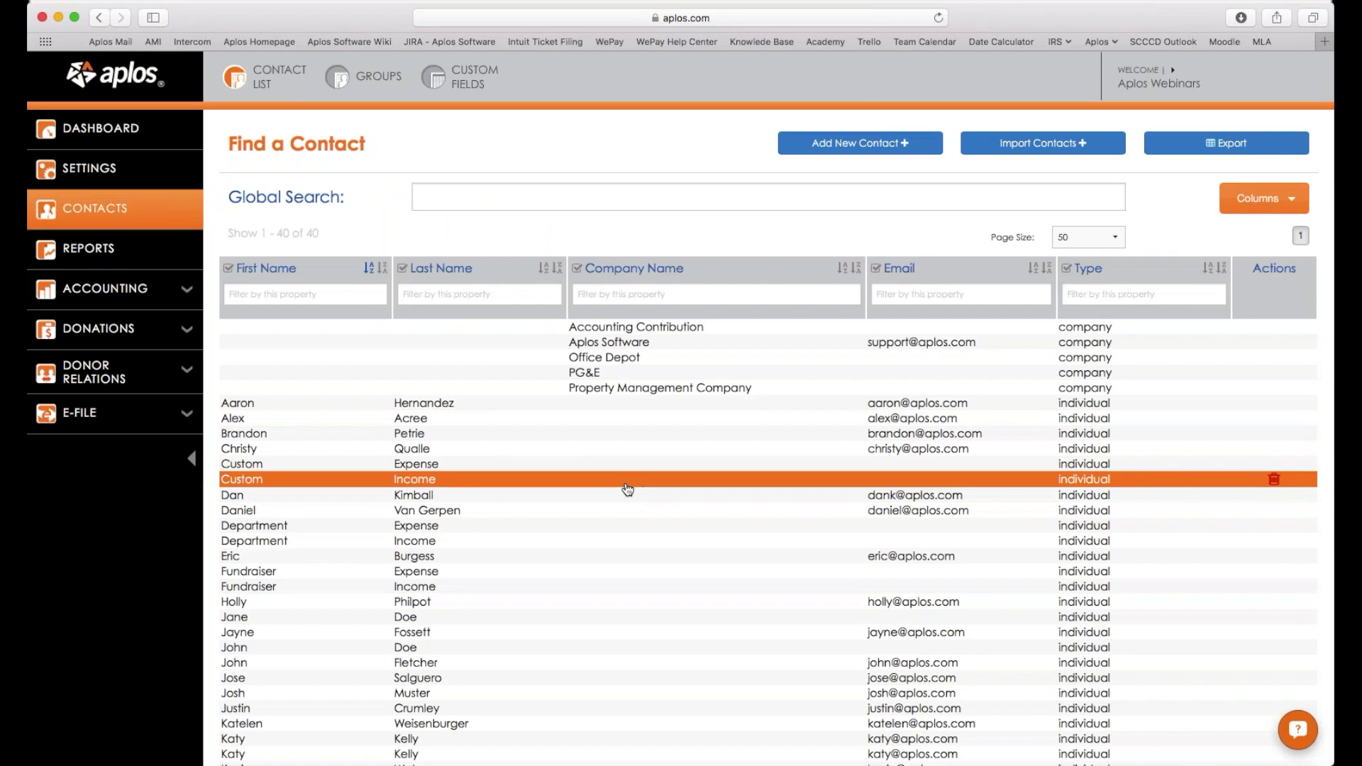
{"action": "scroll", "coordinate": [710, 371], "scroll_direction": "down", "scroll_amount": 2}
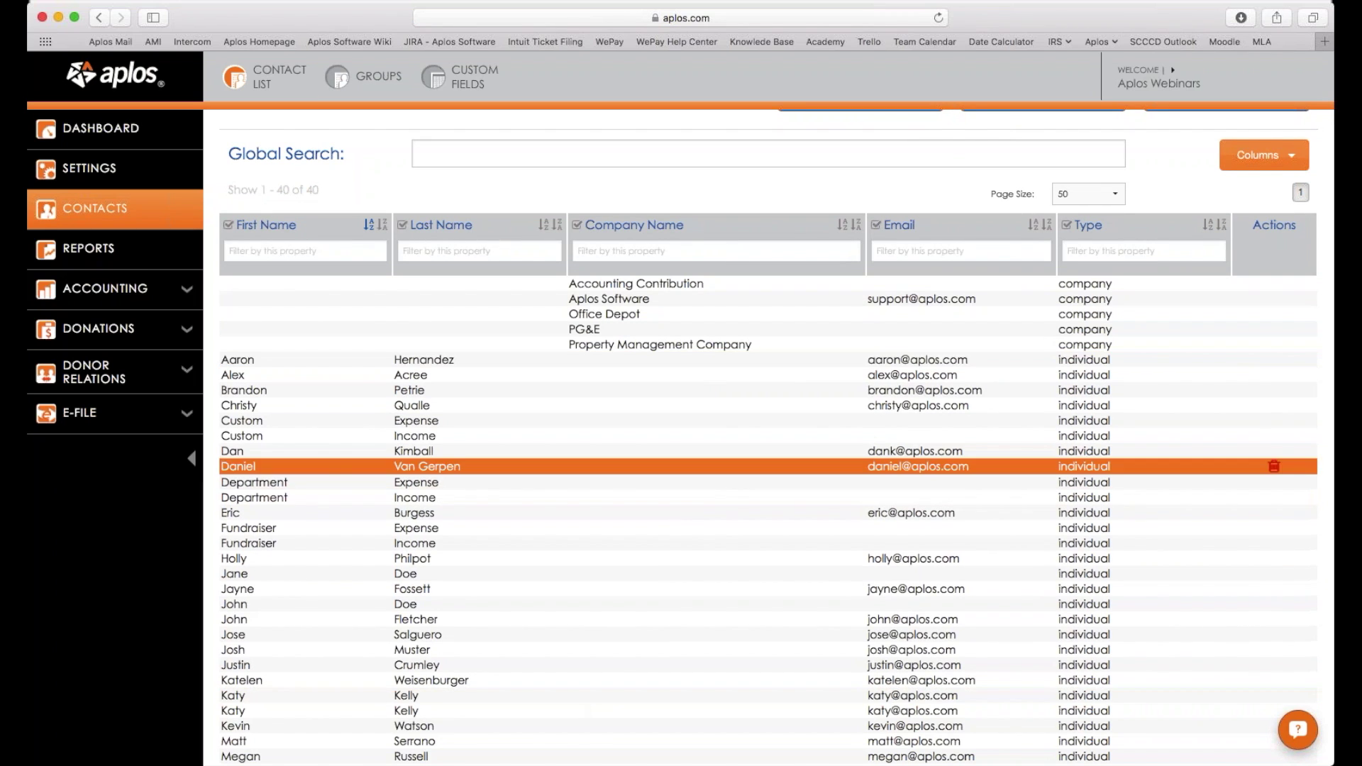
{"action": "scroll", "coordinate": [752, 417], "scroll_direction": "up", "scroll_amount": 2}
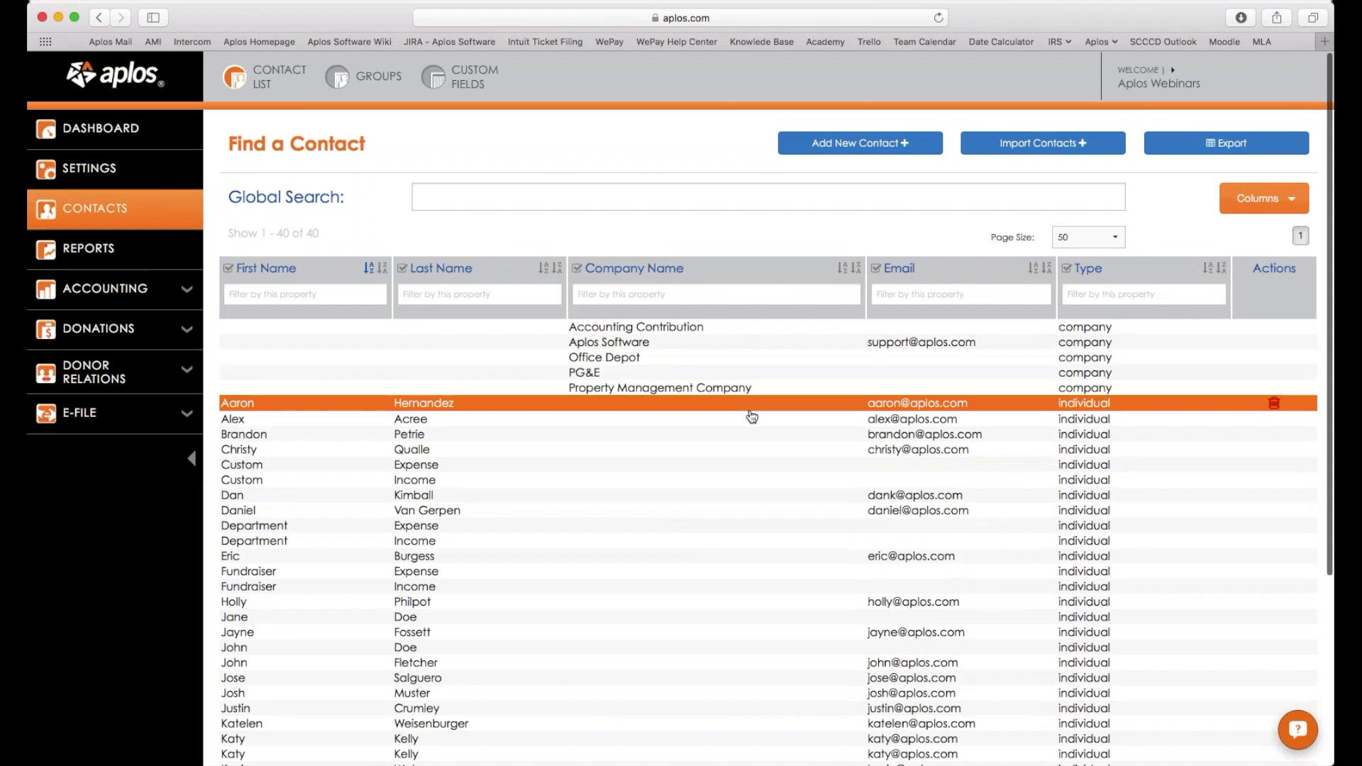
{"action": "scroll", "coordinate": [756, 417], "scroll_direction": "down", "scroll_amount": 1}
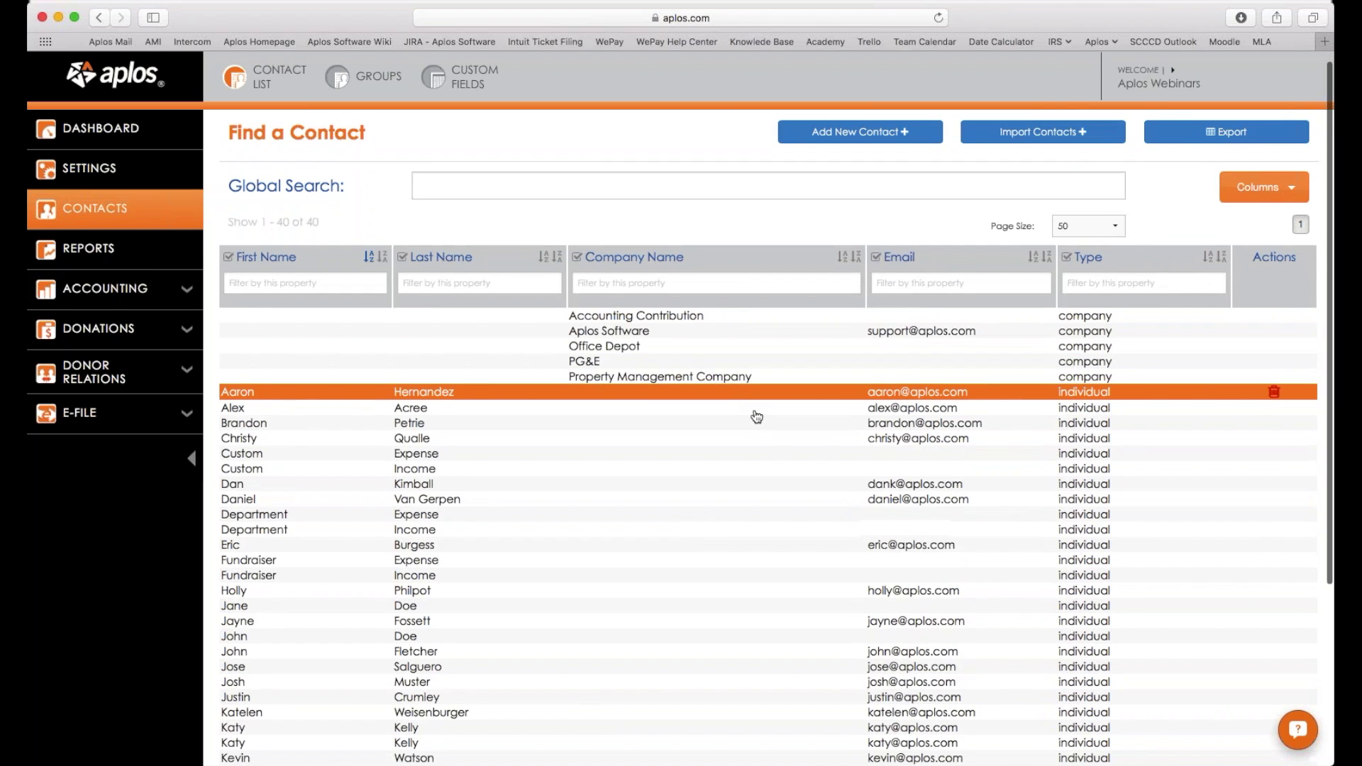
{"action": "scroll", "coordinate": [756, 417], "scroll_direction": "down", "scroll_amount": 10}
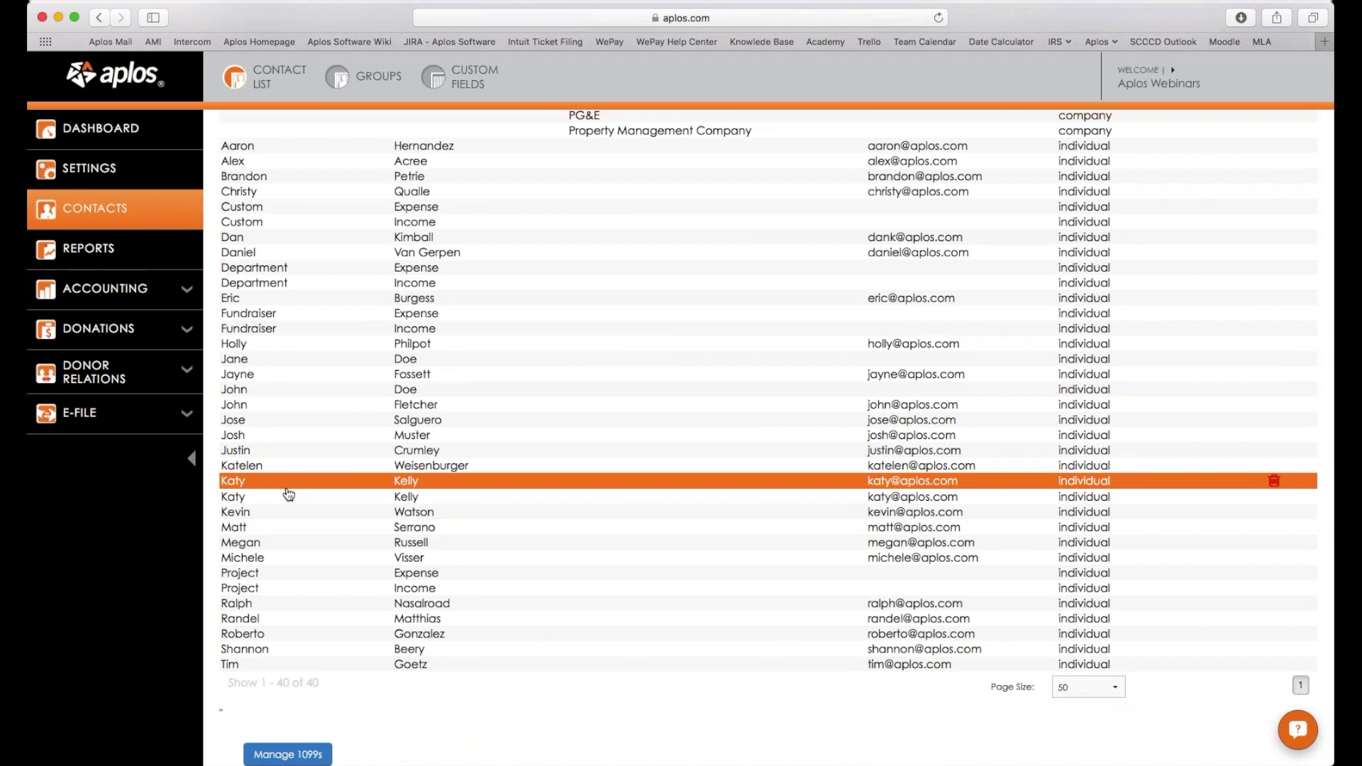
{"action": "scroll", "coordinate": [291, 497], "scroll_direction": "up", "scroll_amount": 1}
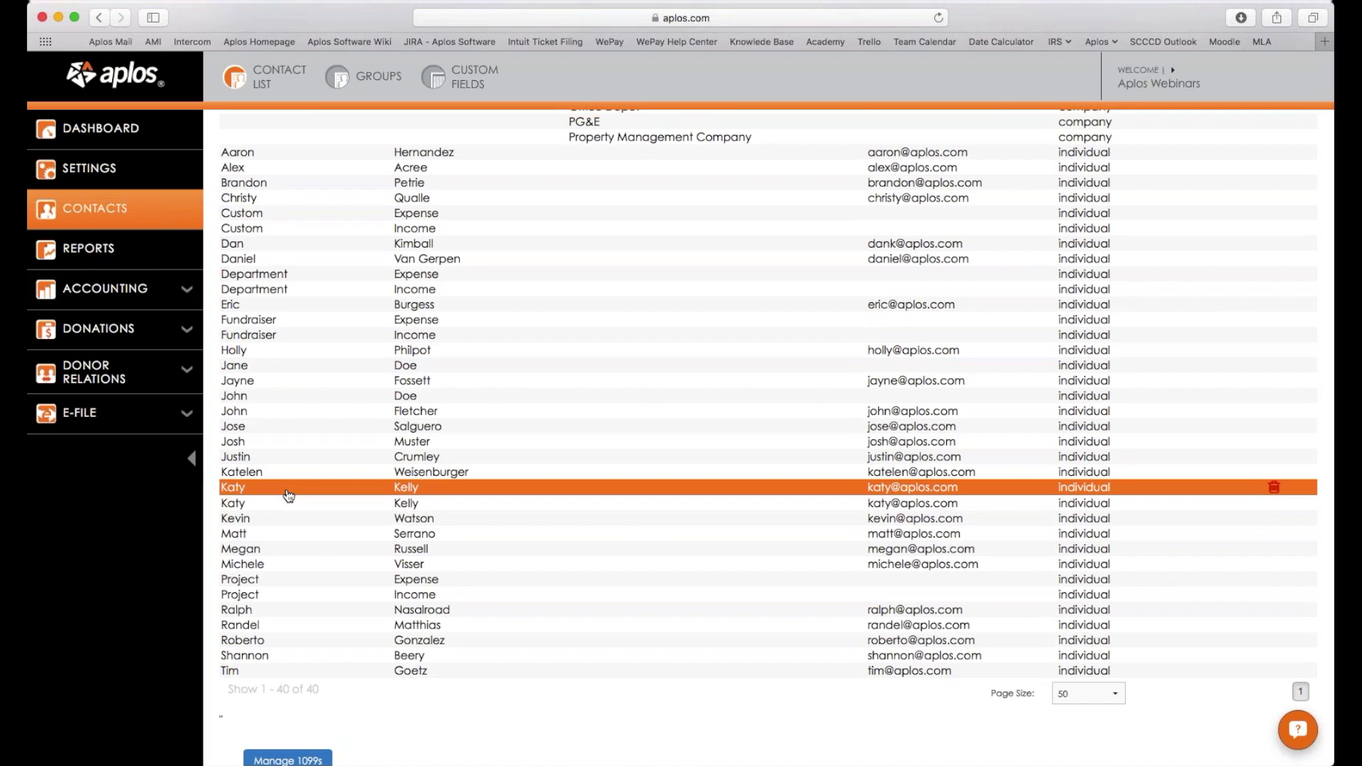
{"action": "scroll", "coordinate": [288, 495], "scroll_direction": "down", "scroll_amount": 1}
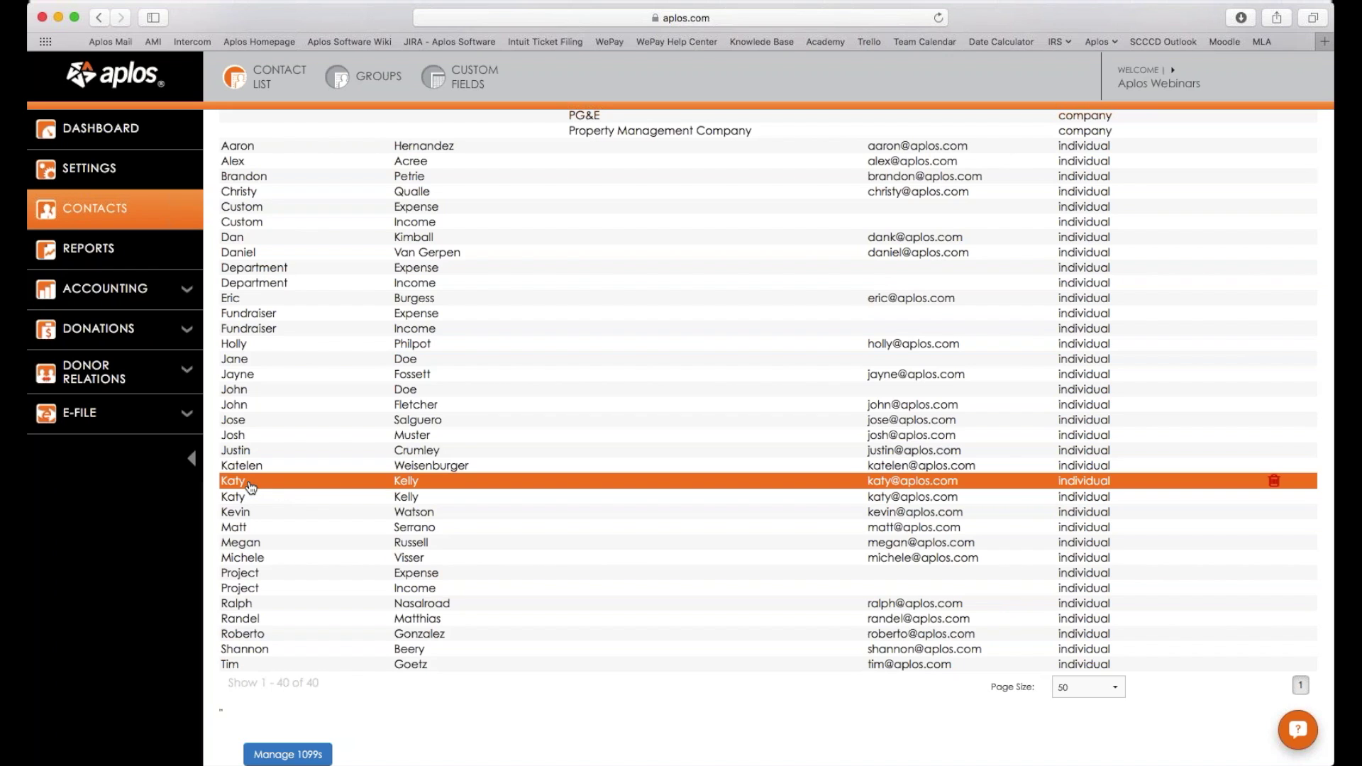
{"action": "left_click", "coordinate": [250, 487]}
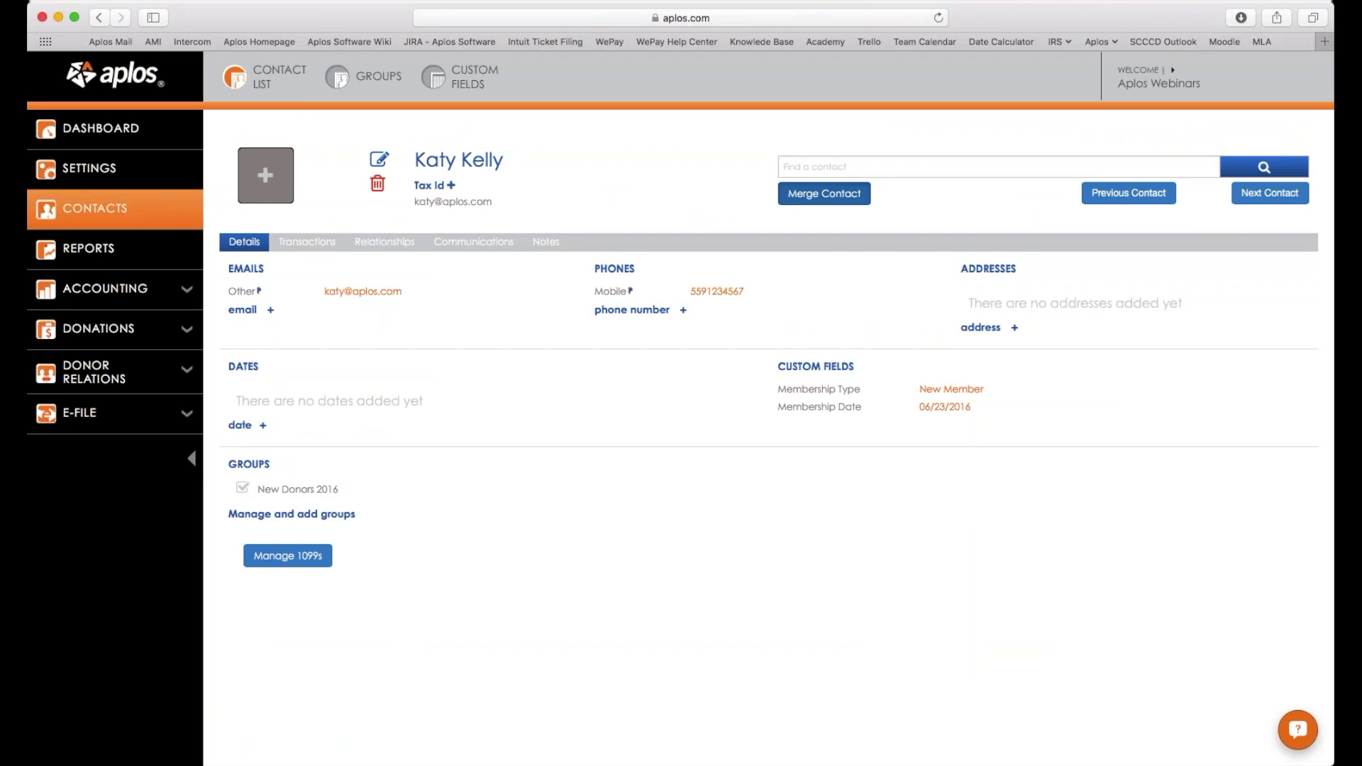
Start a merge and pick the same-named duplicate as the contact to delete.
{"action": "left_click", "coordinate": [824, 193]}
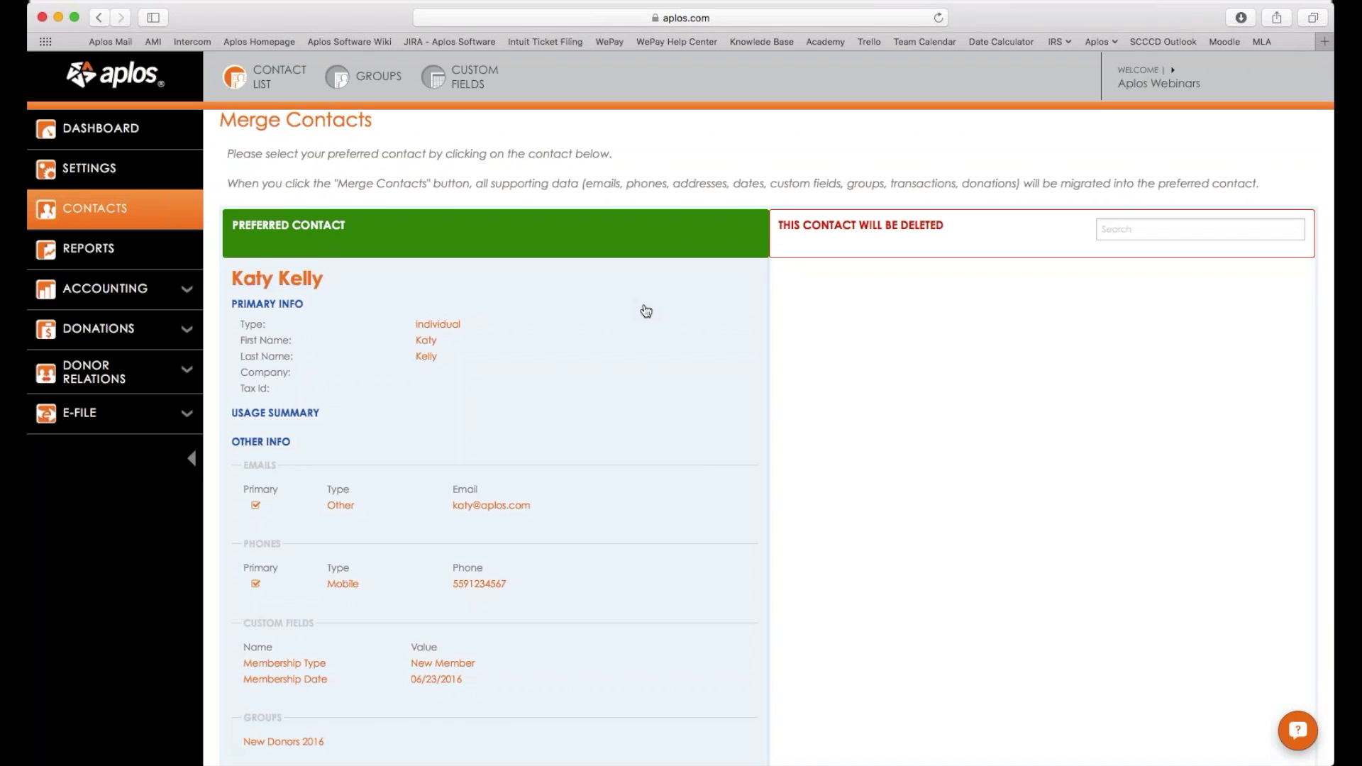
{"action": "scroll", "coordinate": [693, 397], "scroll_direction": "down", "scroll_amount": 2}
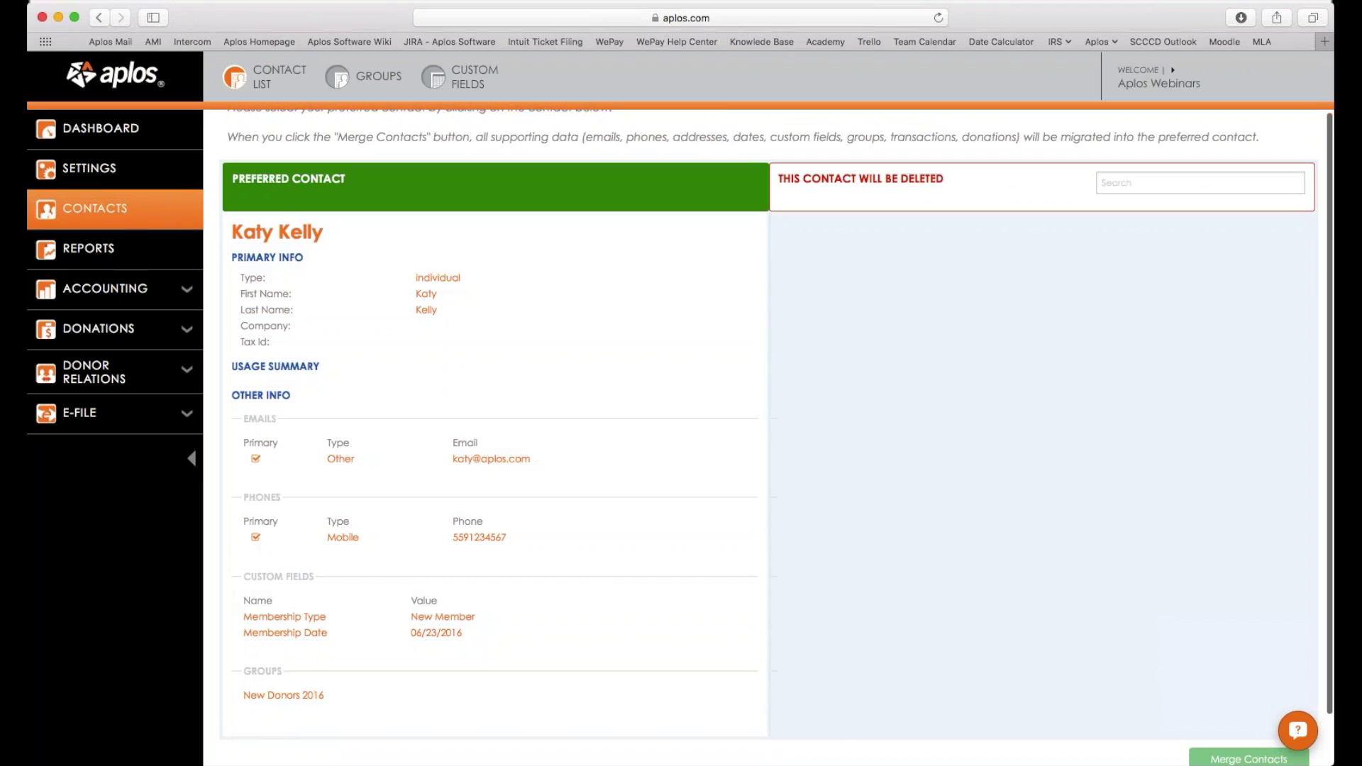
{"action": "left_click", "coordinate": [1169, 183]}
{"action": "left_click", "coordinate": [1168, 183]}
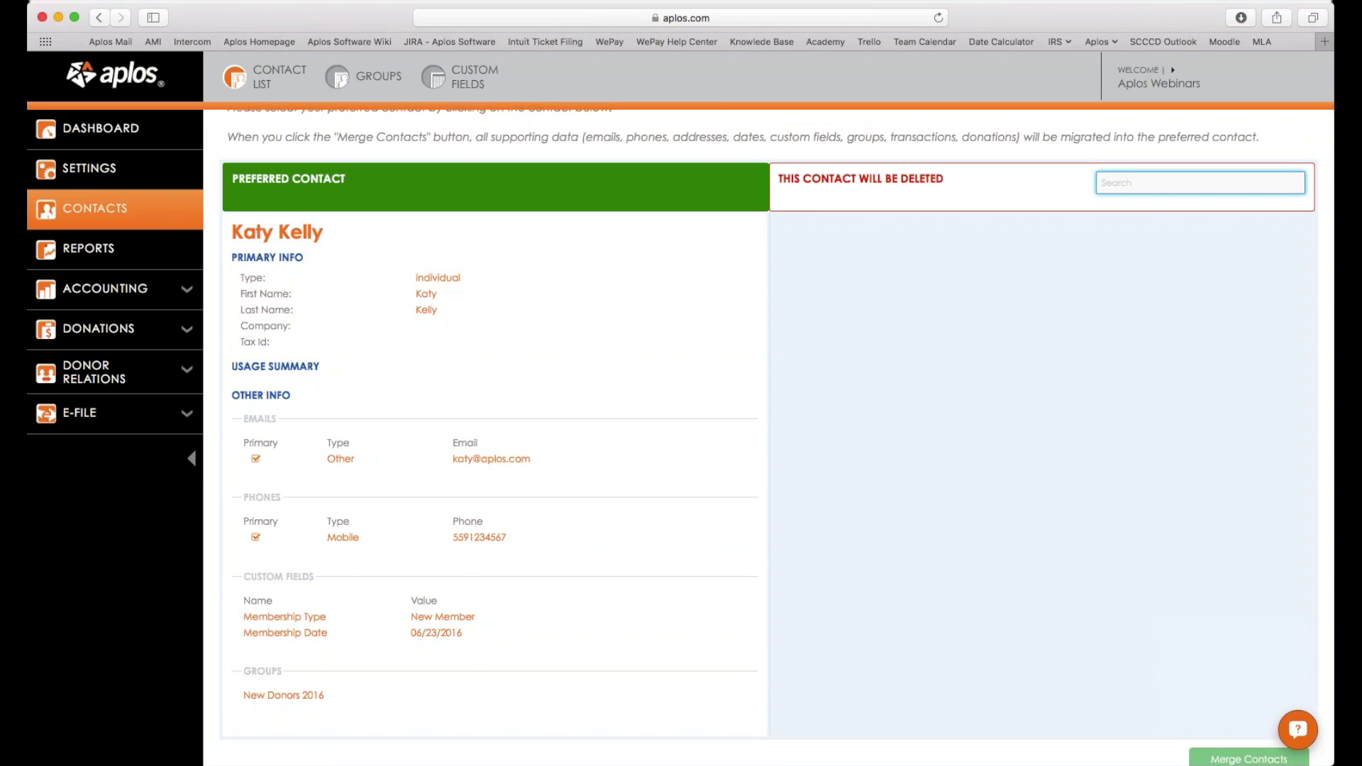
{"action": "type", "text": "Katy"}
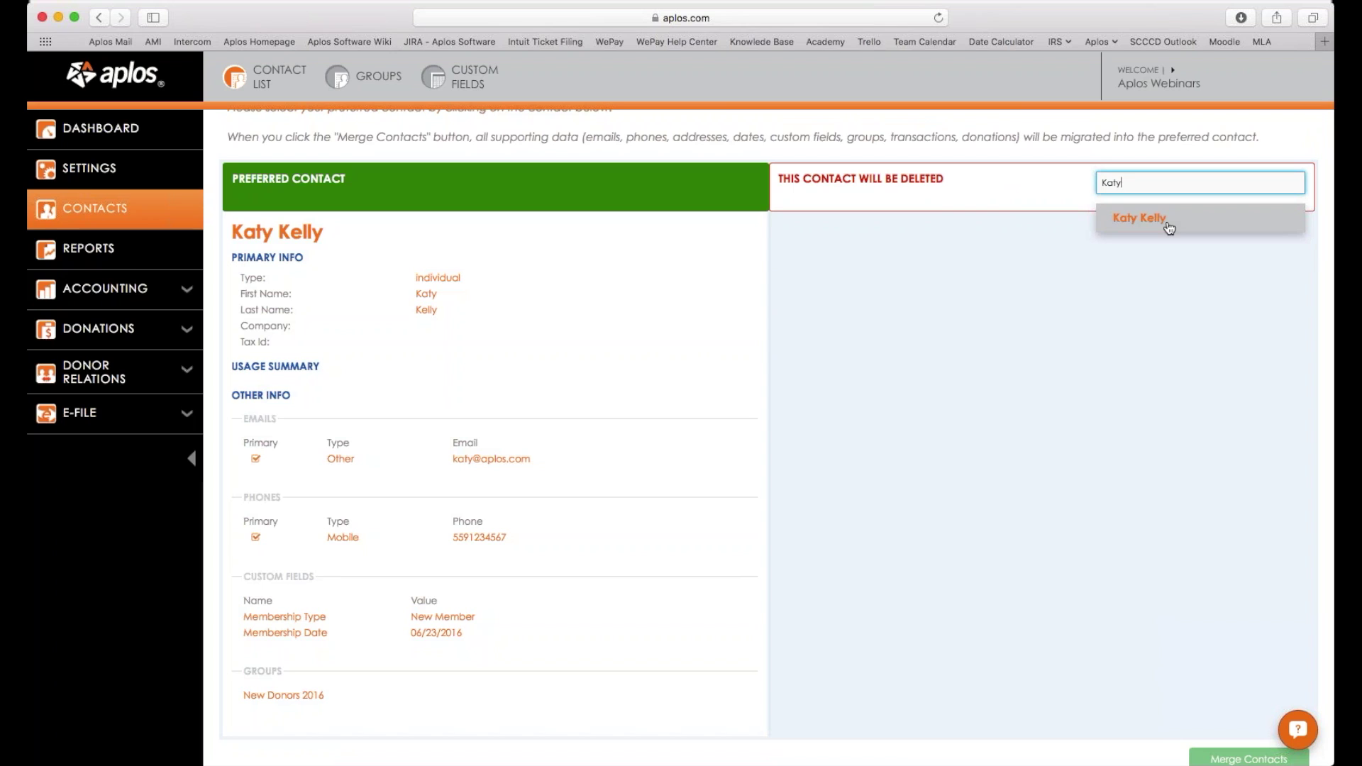
{"action": "left_click", "coordinate": [1140, 218]}
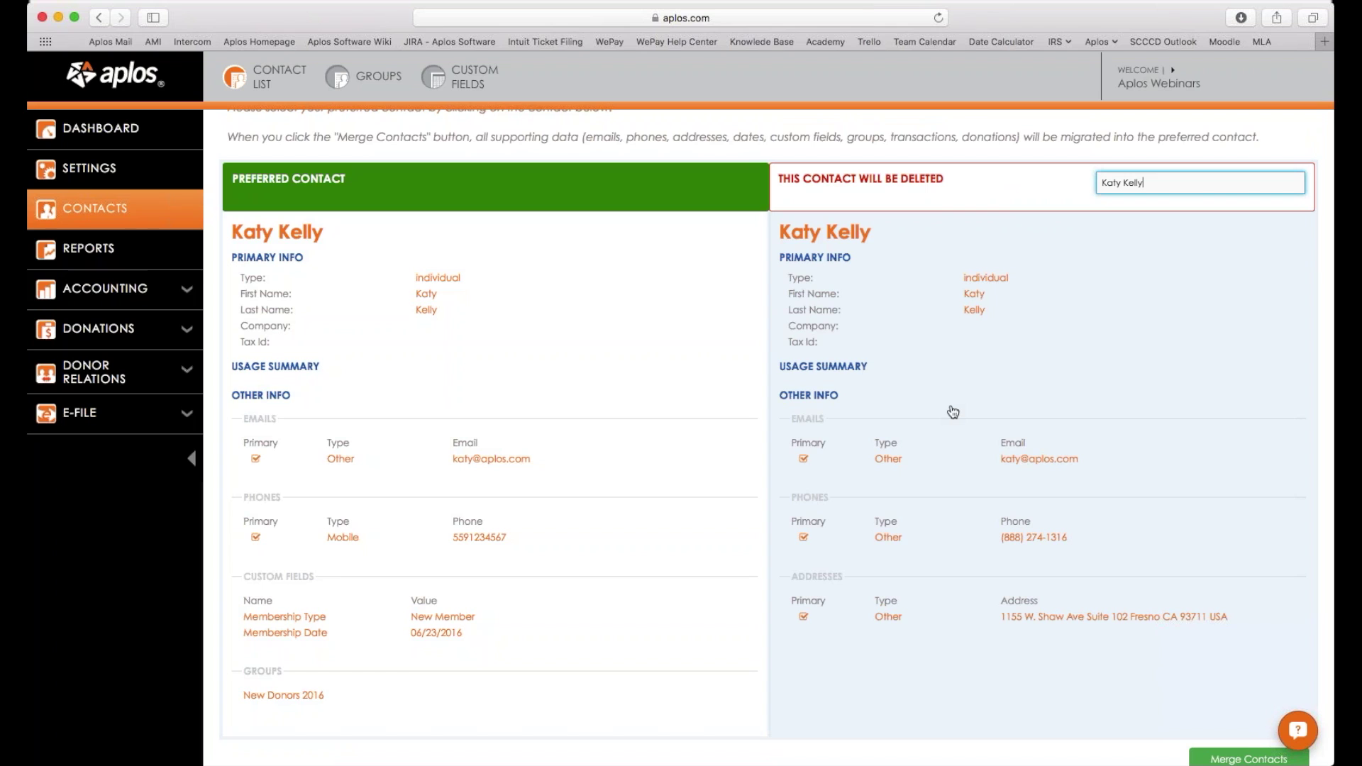
{"action": "scroll", "coordinate": [948, 410], "scroll_direction": "down", "scroll_amount": 2}
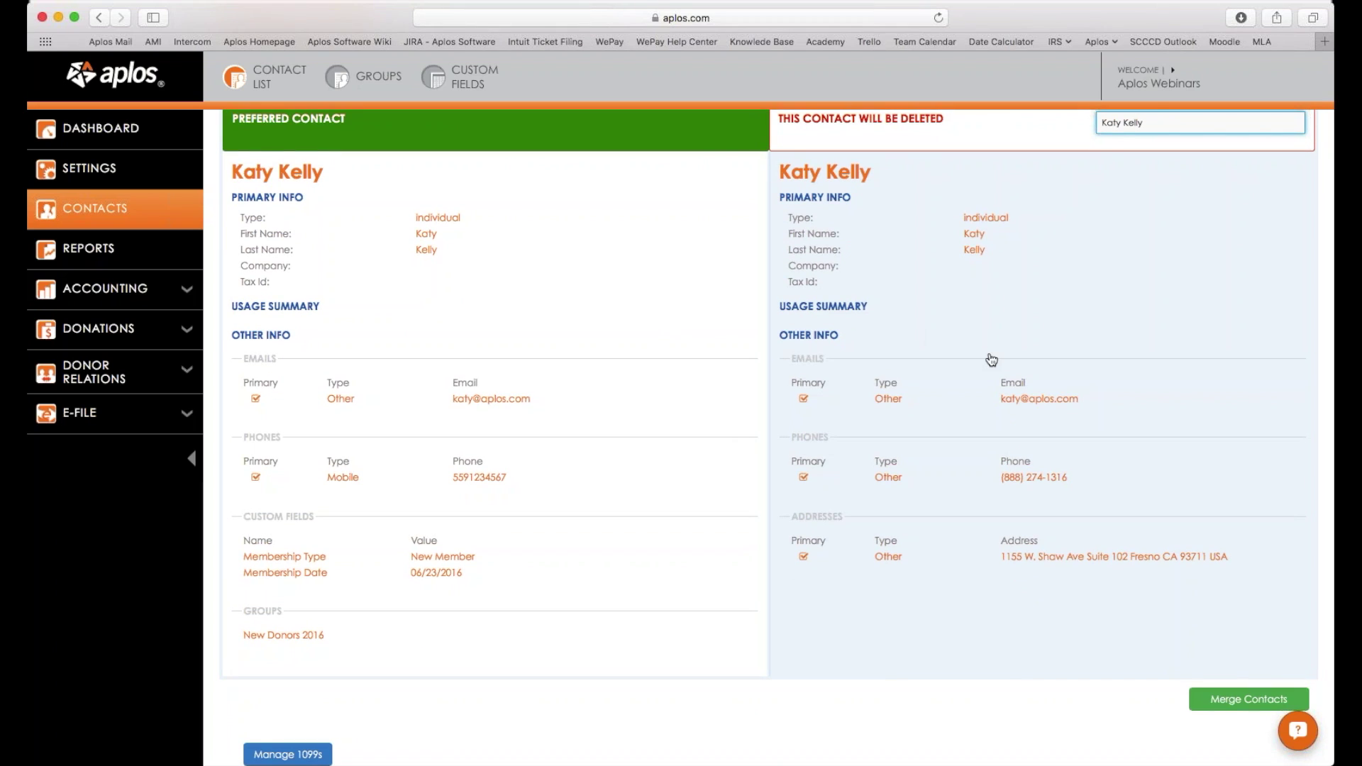
{"action": "scroll", "coordinate": [990, 358], "scroll_direction": "up", "scroll_amount": 4}
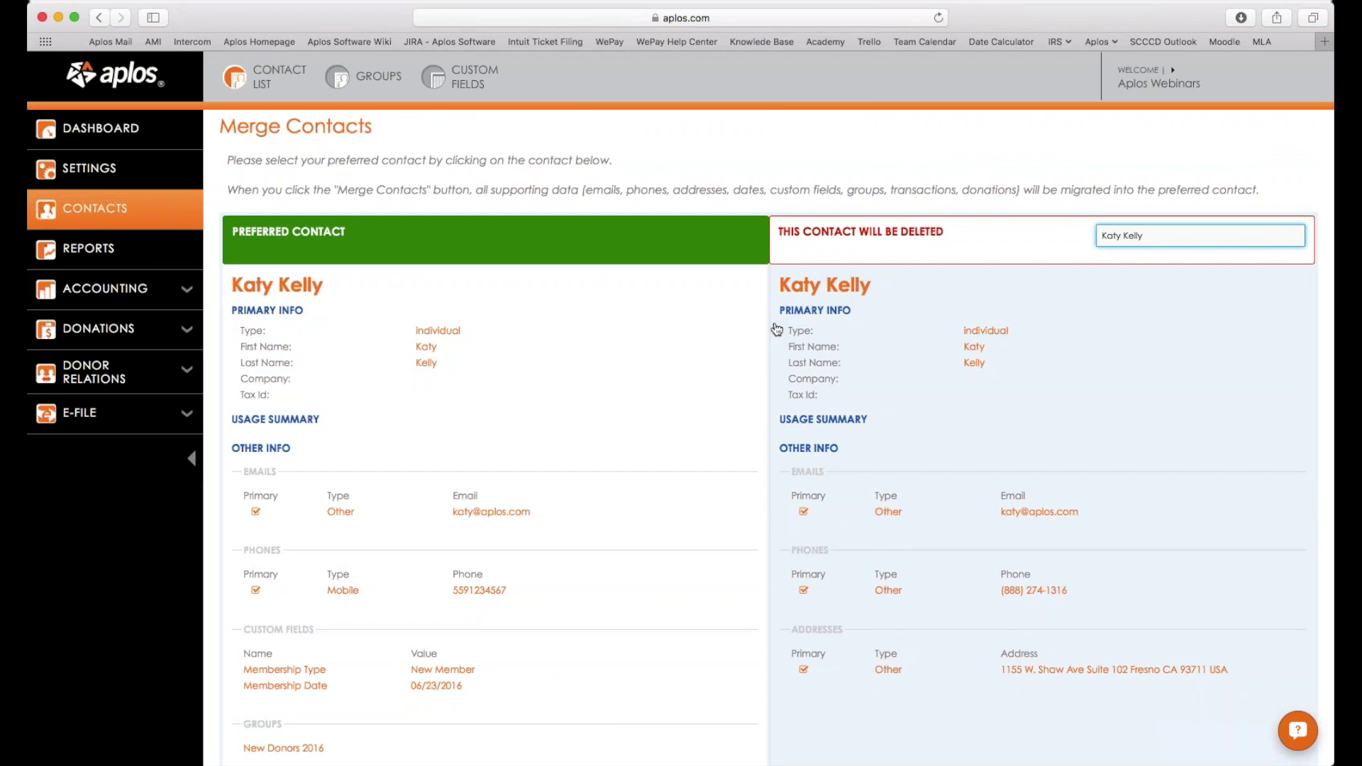
Keep the original contact, mark the duplicate for deletion, and request the merge.
{"action": "left_click", "coordinate": [891, 355]}
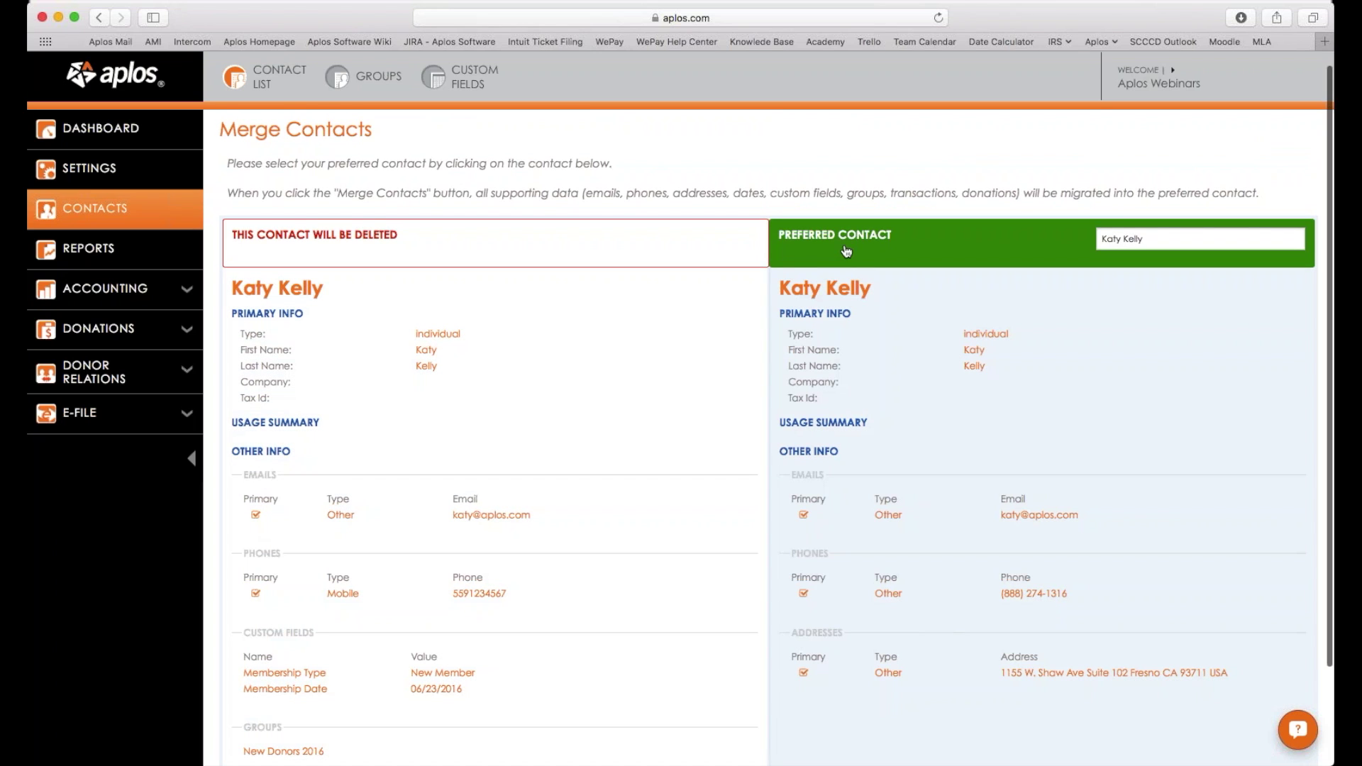
{"action": "left_click", "coordinate": [680, 332]}
{"action": "left_click", "coordinate": [918, 334]}
{"action": "left_click", "coordinate": [589, 331]}
{"action": "left_click", "coordinate": [843, 290]}
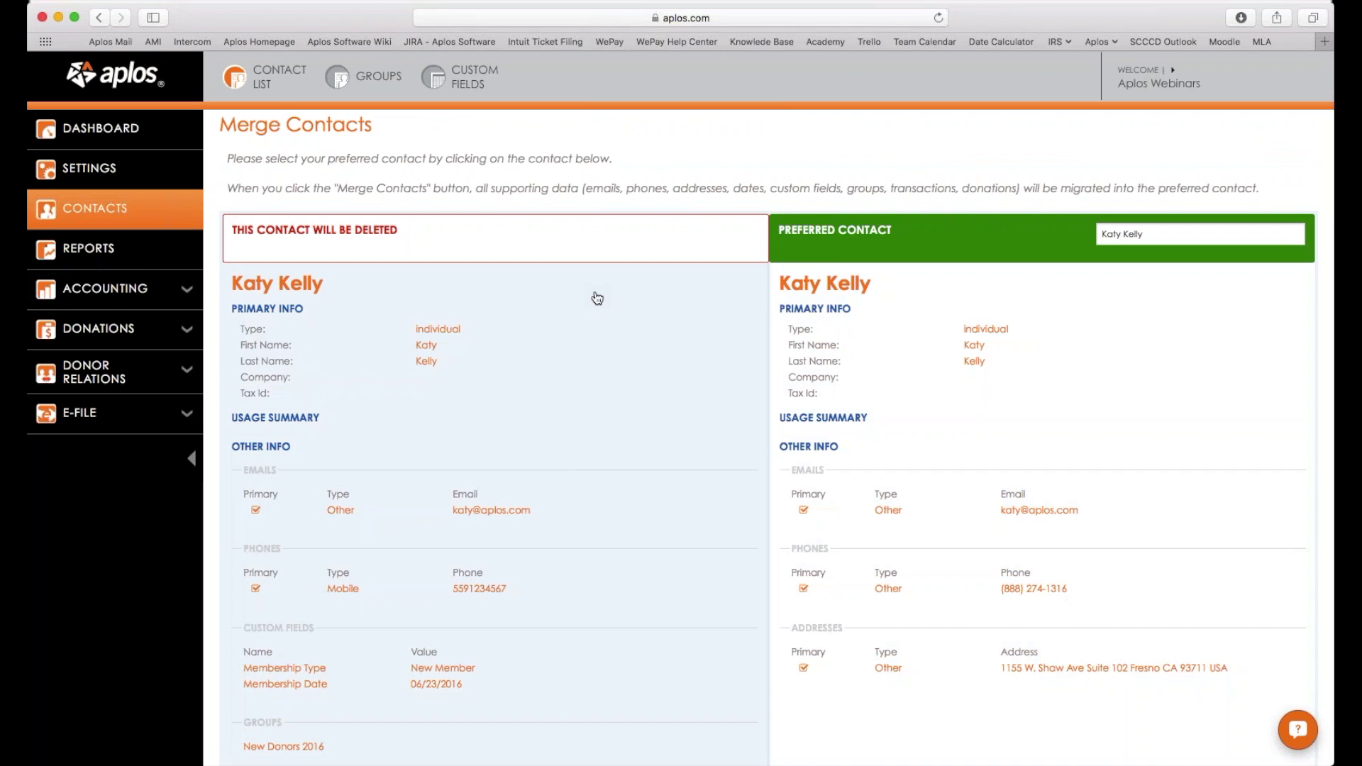
{"action": "left_click", "coordinate": [598, 298]}
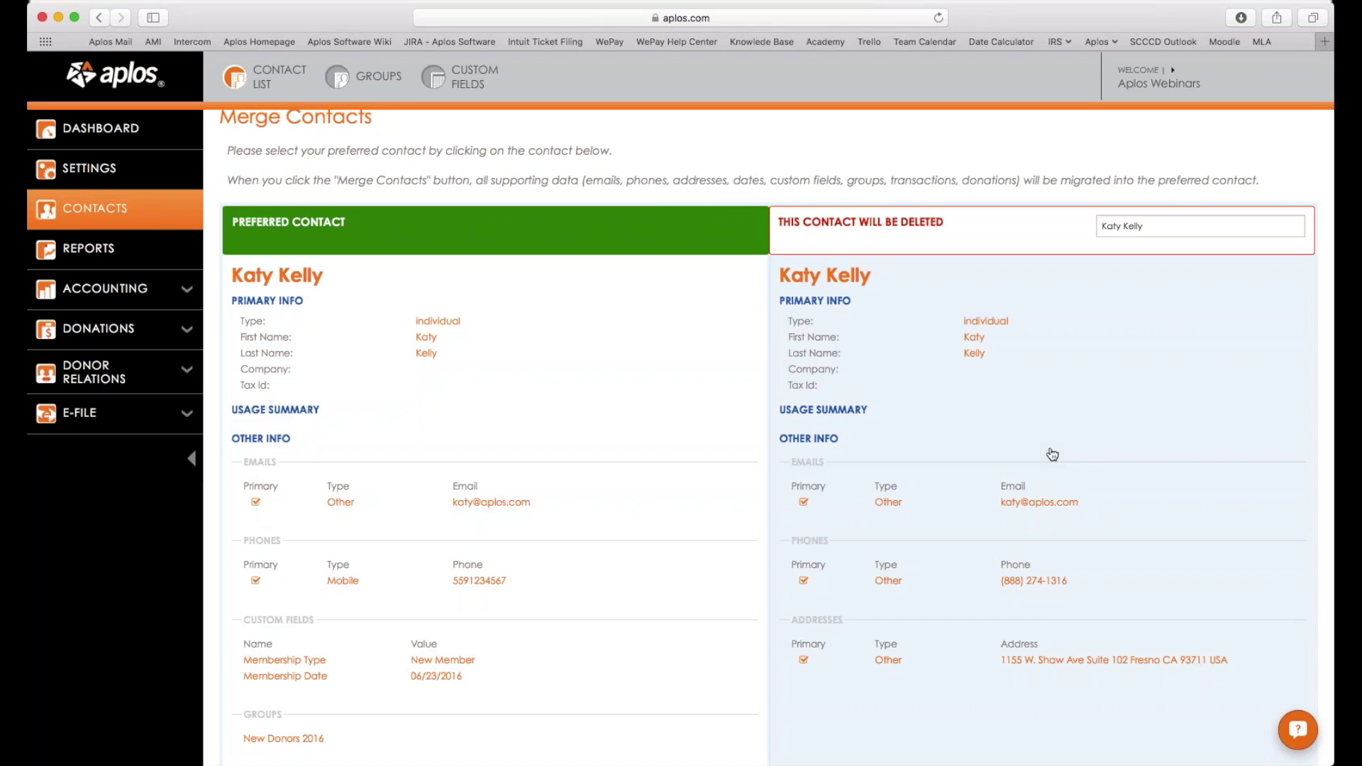
{"action": "scroll", "coordinate": [1052, 454], "scroll_direction": "down", "scroll_amount": 1}
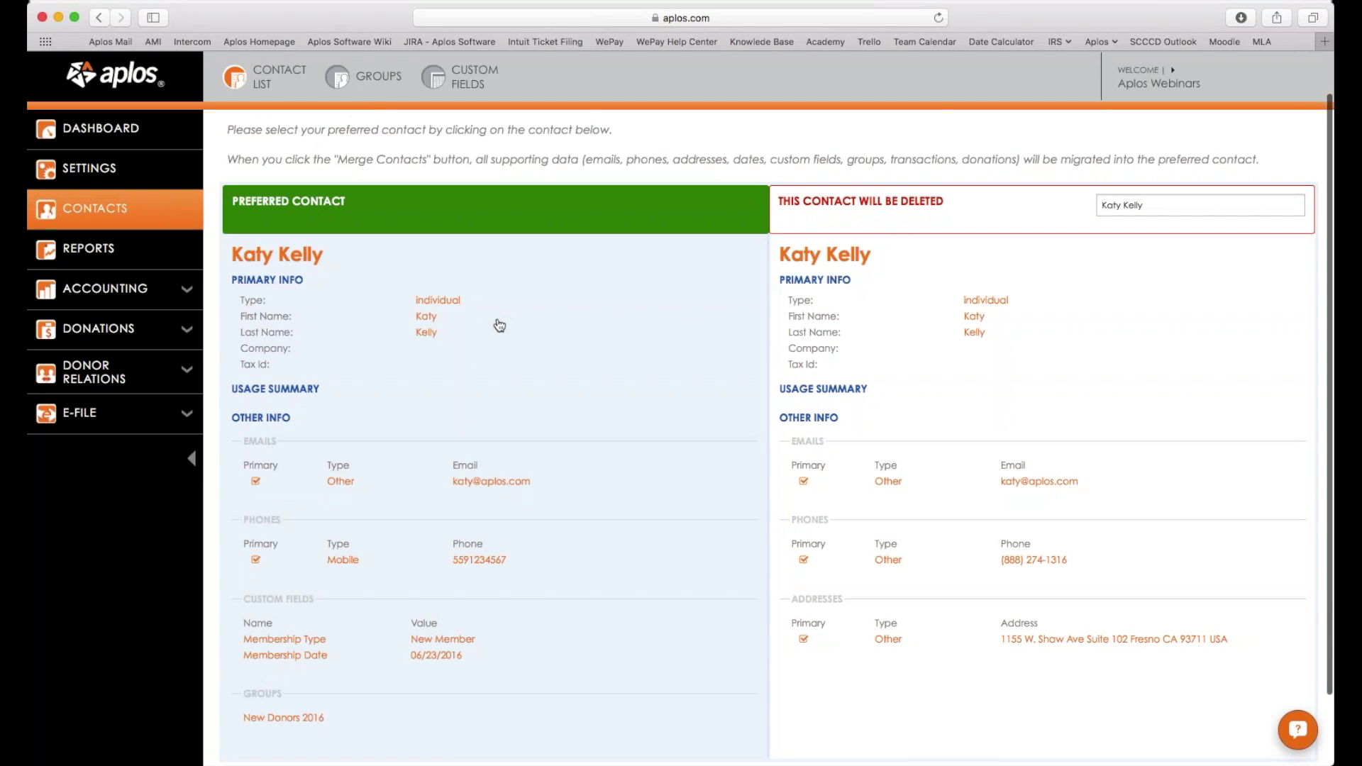
{"action": "scroll", "coordinate": [499, 325], "scroll_direction": "down", "scroll_amount": 3}
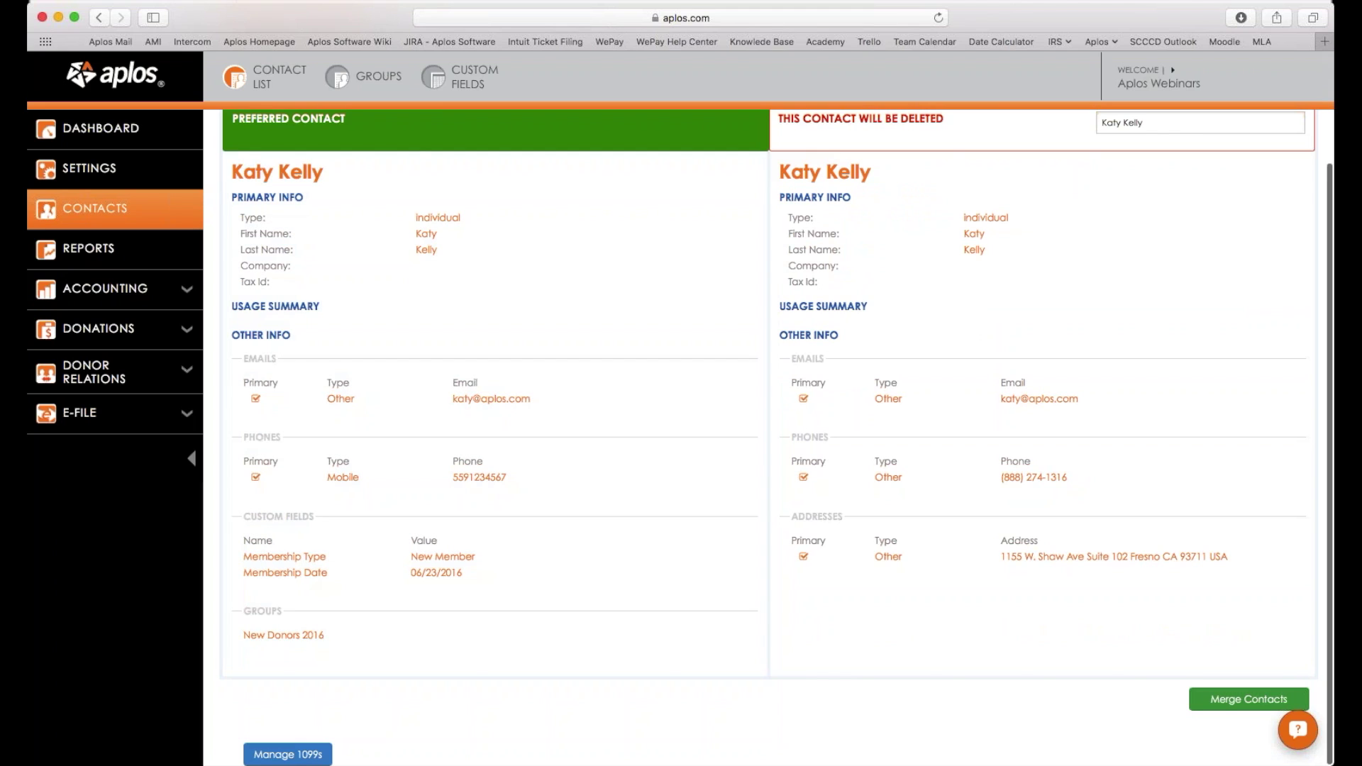
{"action": "left_click", "coordinate": [1258, 701]}
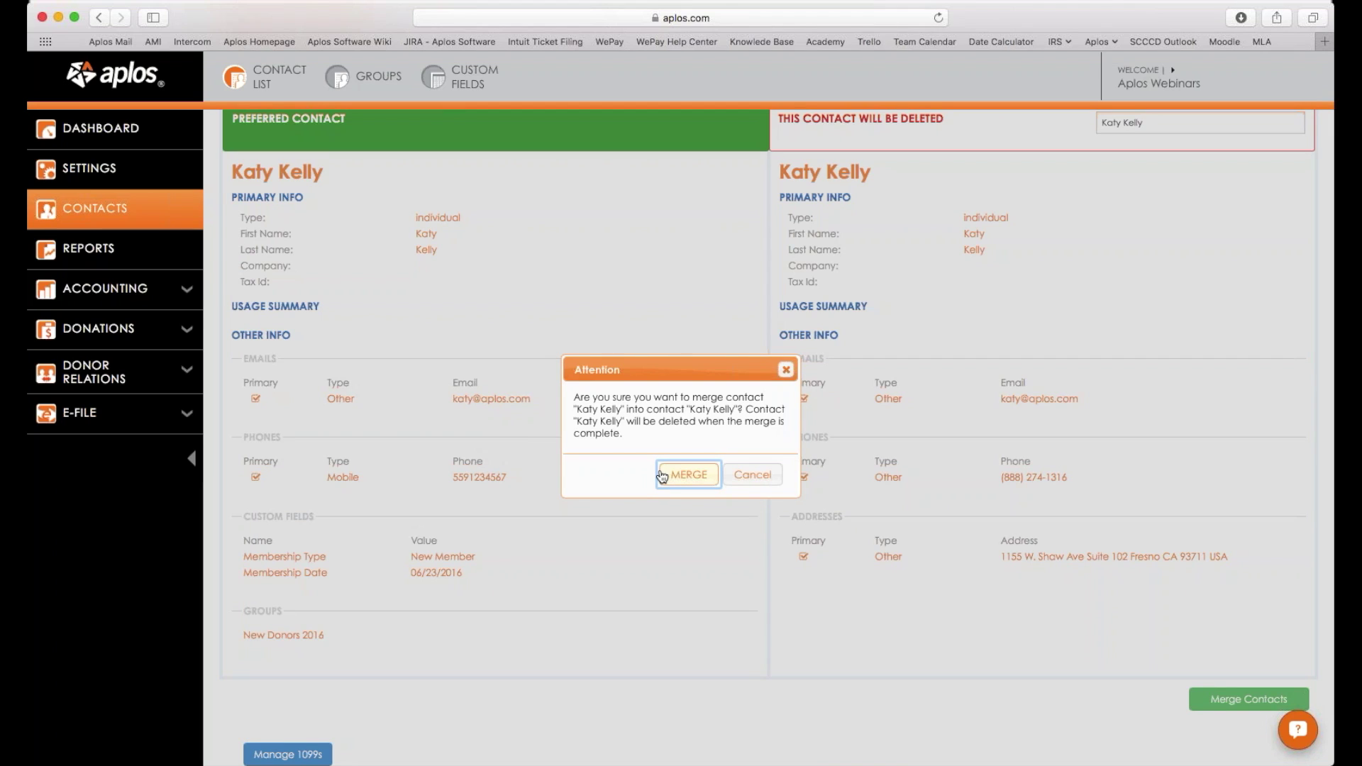
Confirm the merge so one record keeps both phone numbers and the Fresno address.
{"action": "left_click", "coordinate": [694, 482]}
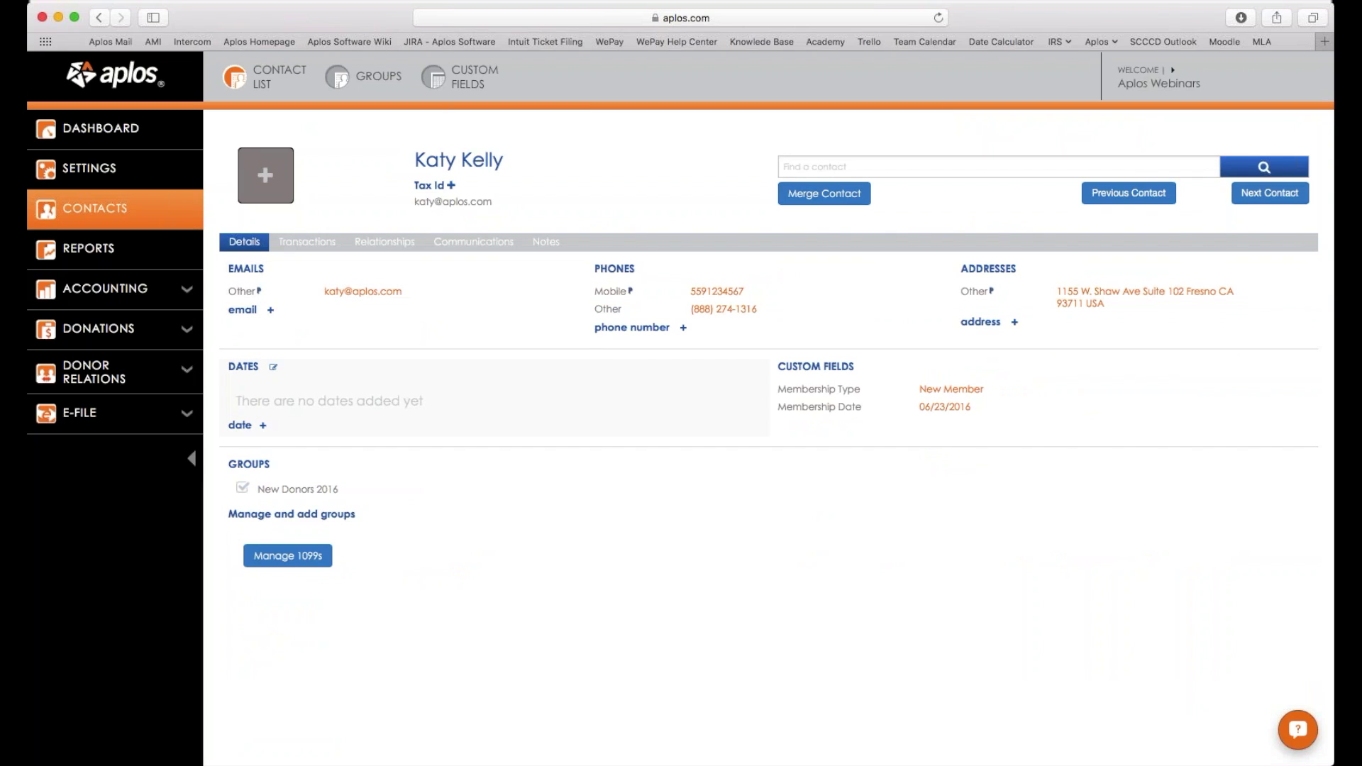
{"action": "left_click", "coordinate": [273, 367]}
Reopen the Contact List and check it now totals 39 contacts with the merged one listed once.
{"action": "left_click", "coordinate": [269, 82]}
{"action": "scroll", "coordinate": [426, 462], "scroll_direction": "down", "scroll_amount": 5}
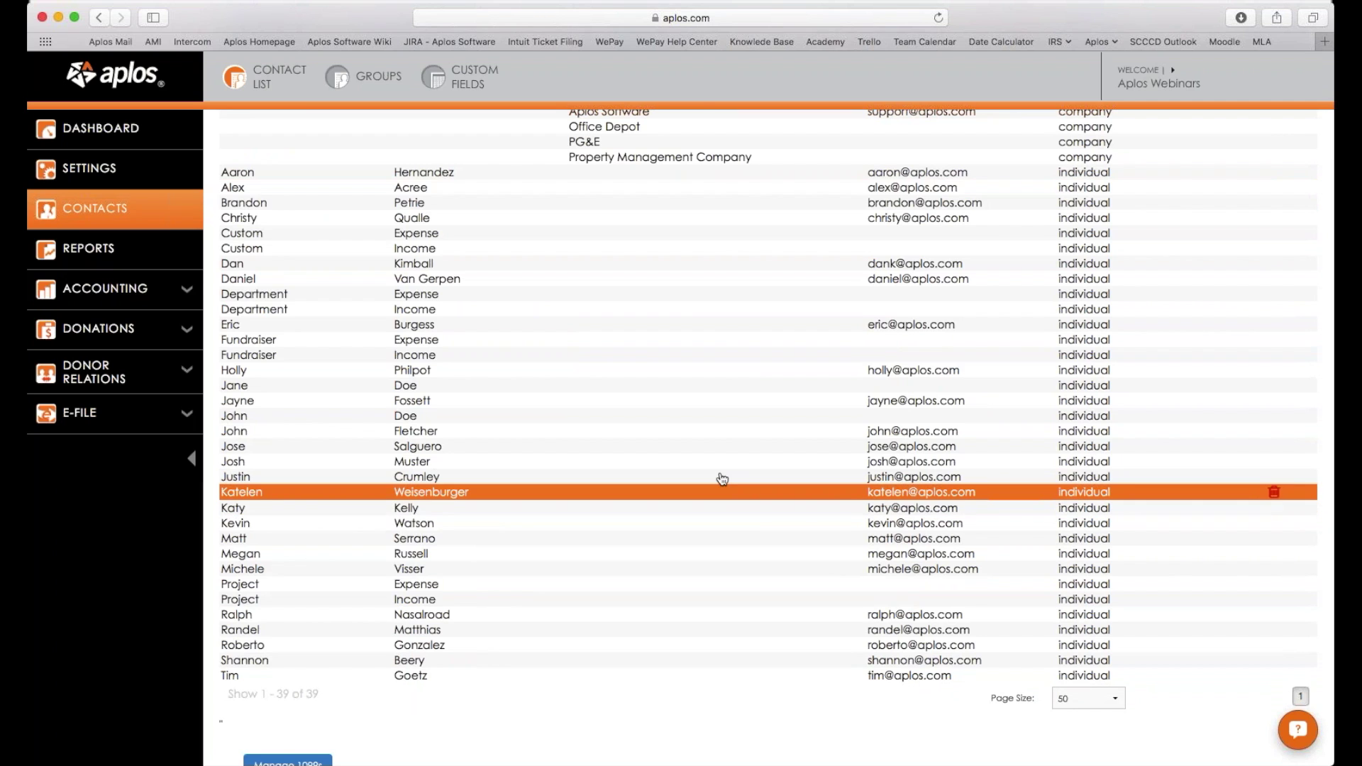
{"action": "scroll", "coordinate": [719, 476], "scroll_direction": "up", "scroll_amount": 1}
{"action": "scroll", "coordinate": [713, 466], "scroll_direction": "up", "scroll_amount": 5}
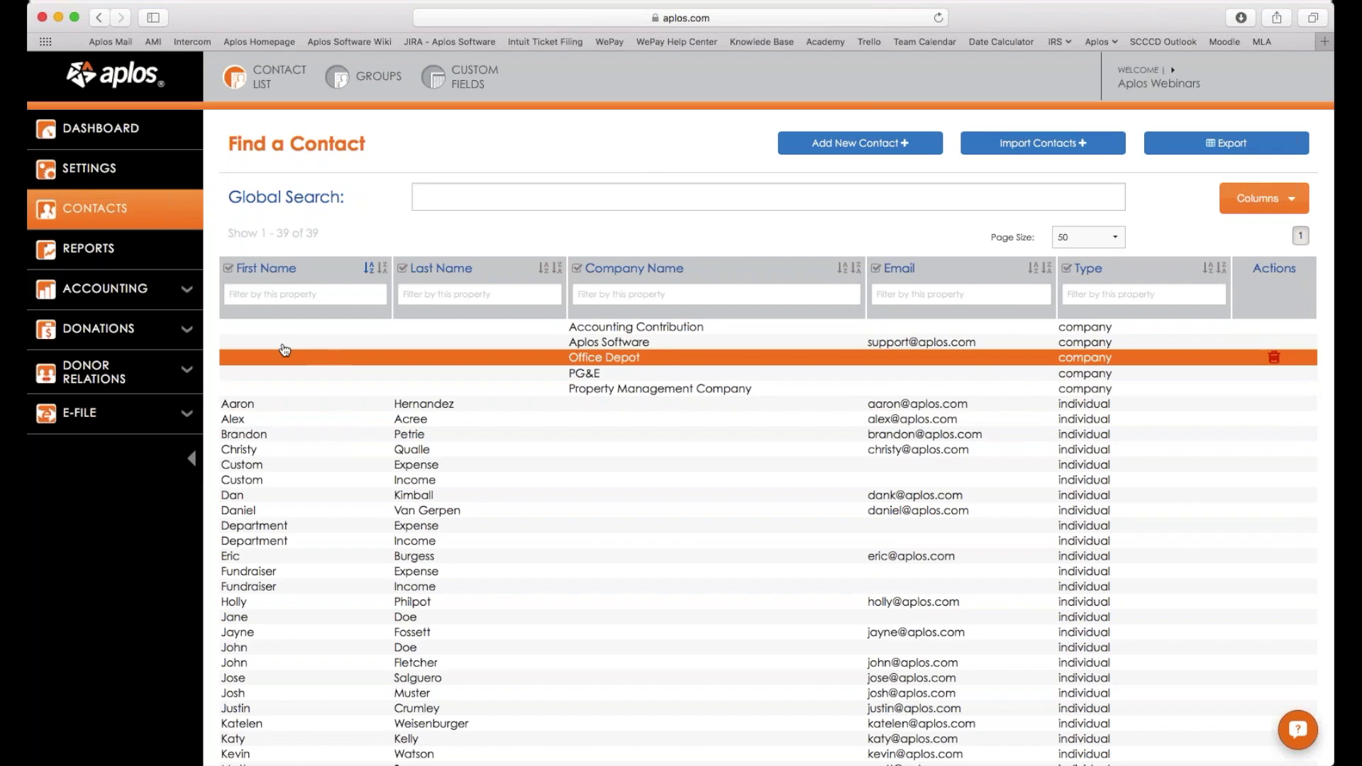
In the 1000 - Checking register, enter a new person as payee and add them as a new contact.
{"action": "left_click", "coordinate": [149, 304]}
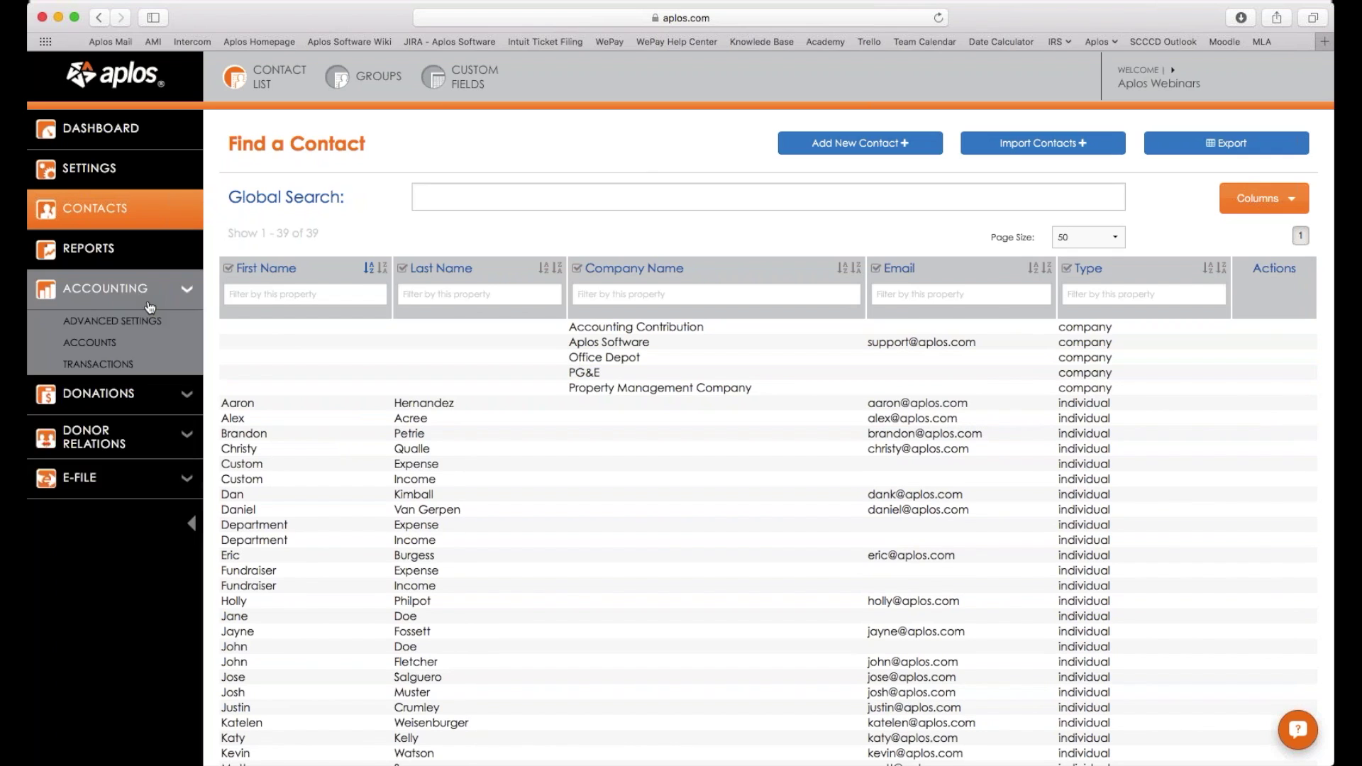
{"action": "left_click", "coordinate": [144, 372]}
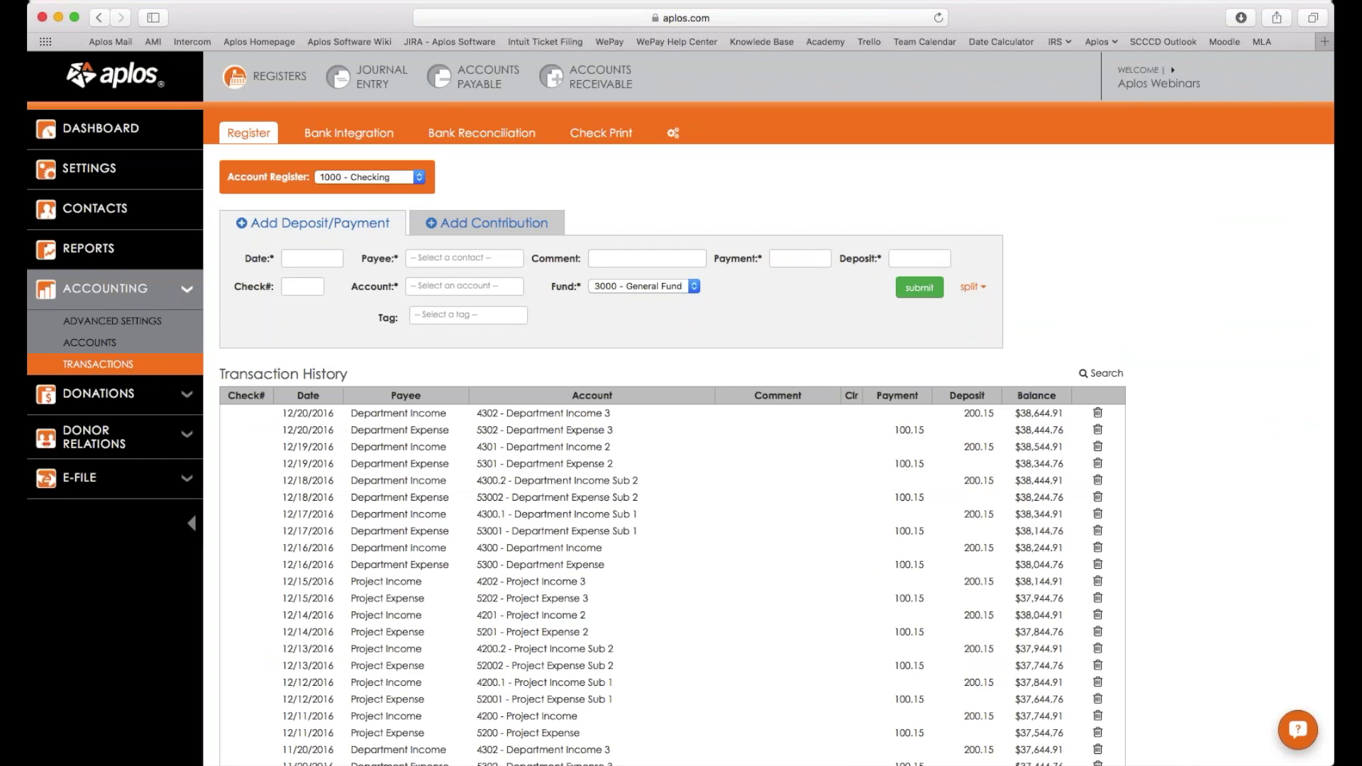
{"action": "left_click", "coordinate": [429, 260]}
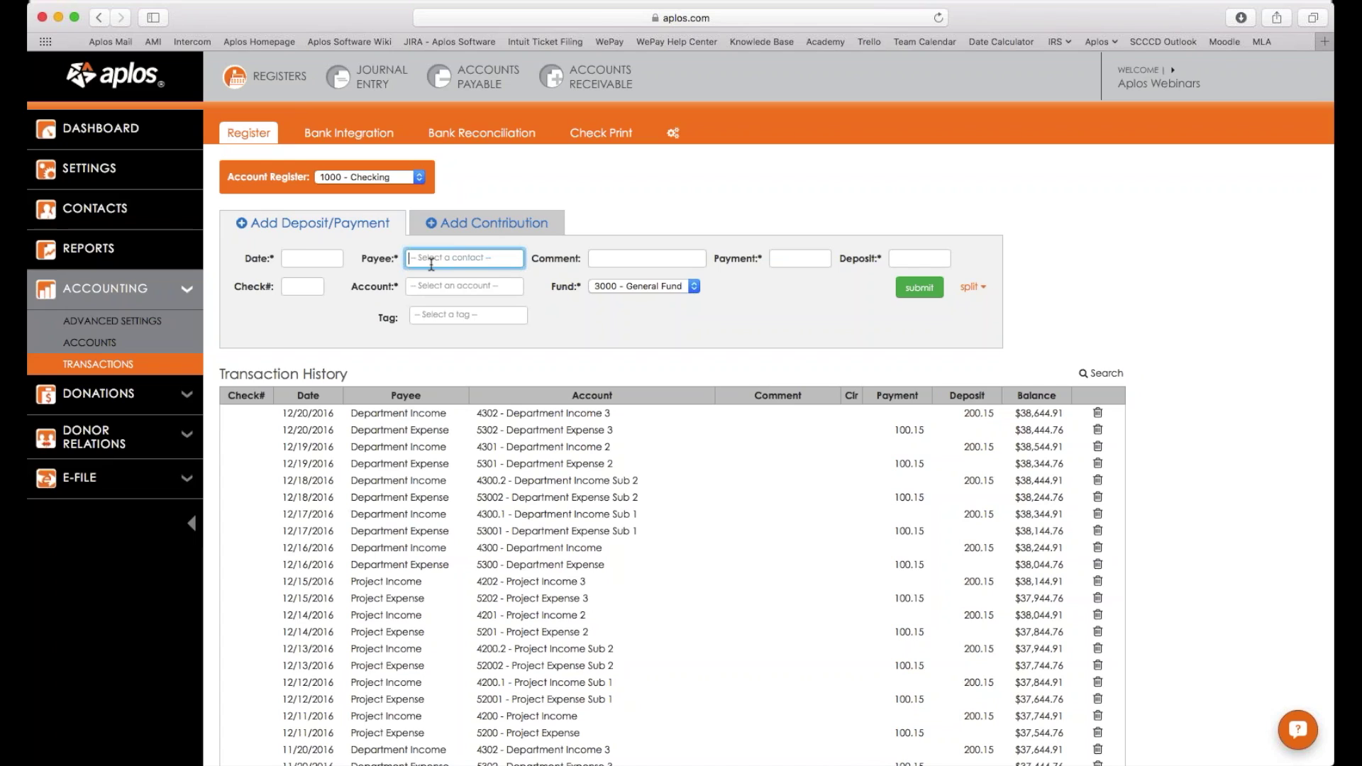
{"action": "type", "text": "Ka"}
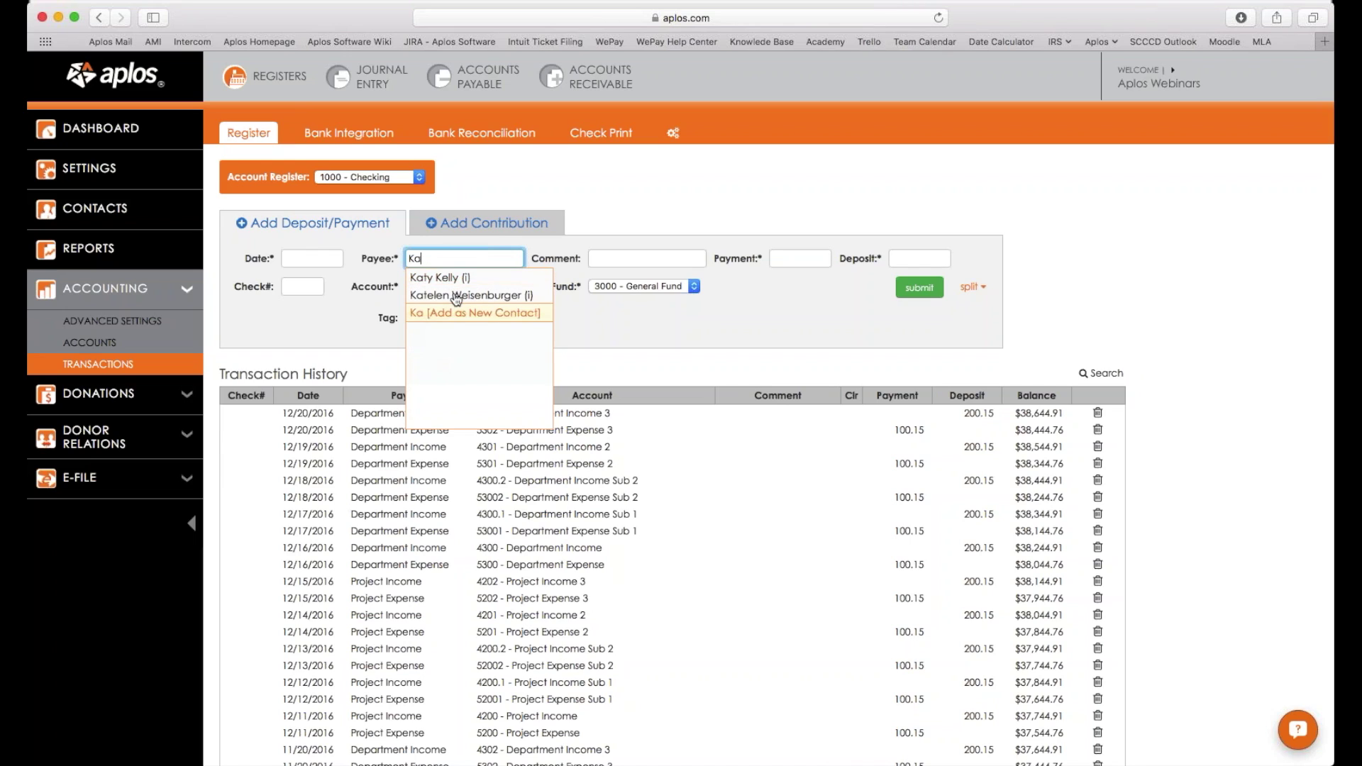
{"action": "left_click", "coordinate": [452, 278]}
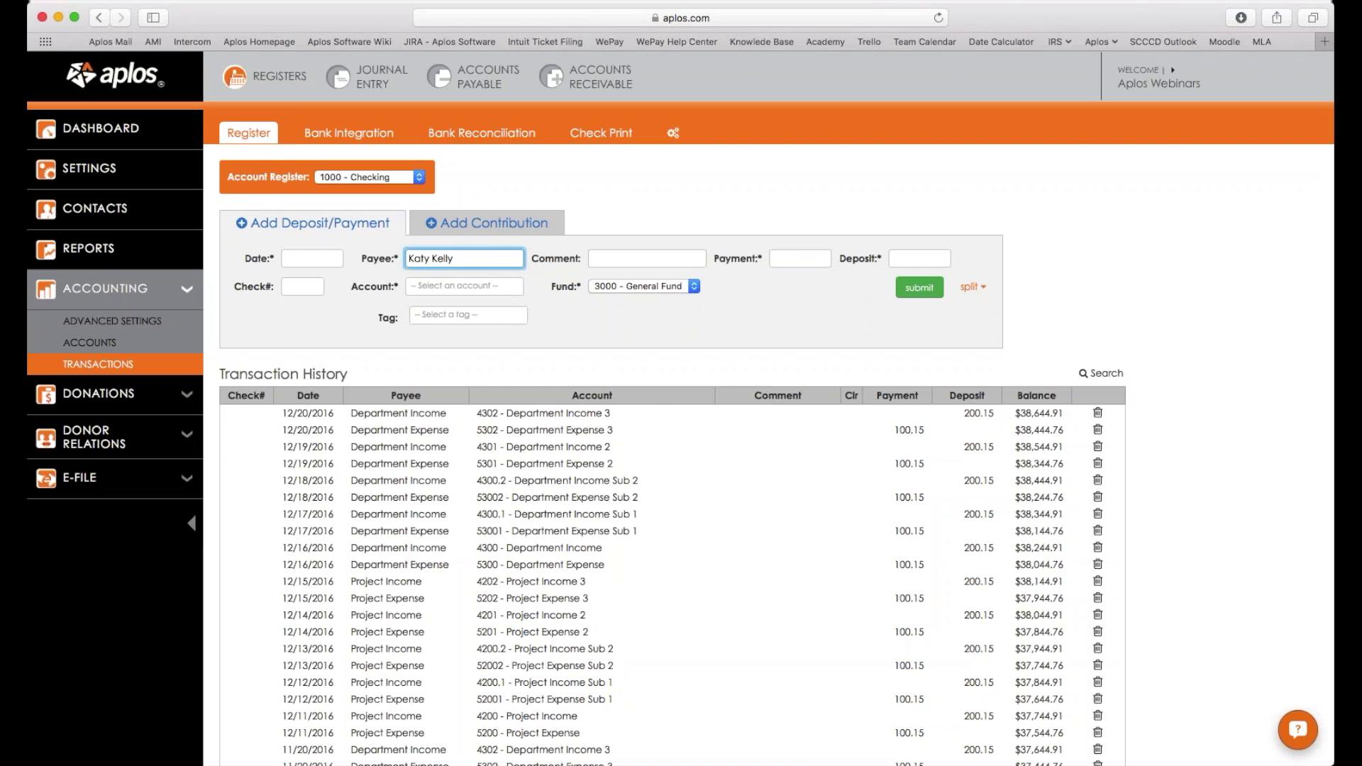
{"action": "left_click_drag", "start_coordinate": [481, 255], "coordinate": [365, 258]}
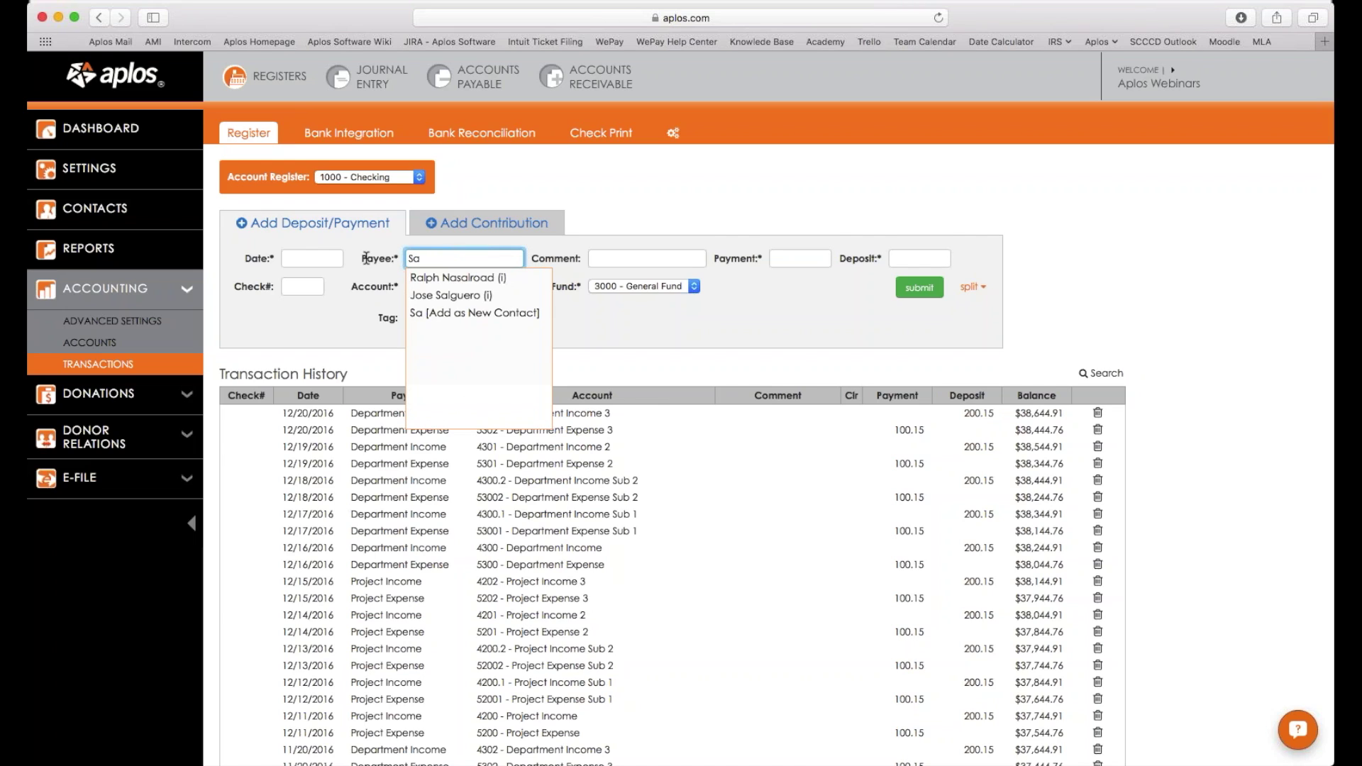
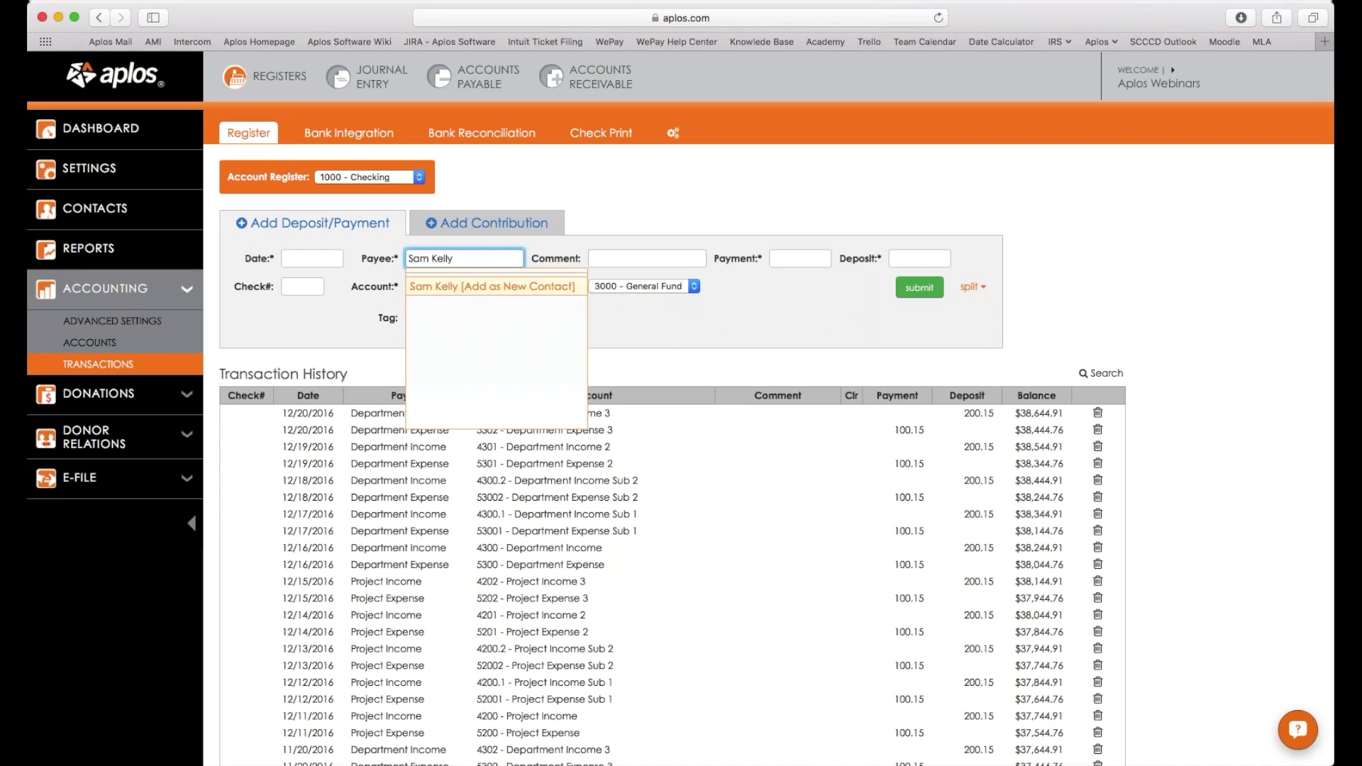
{"action": "left_click", "coordinate": [520, 288]}
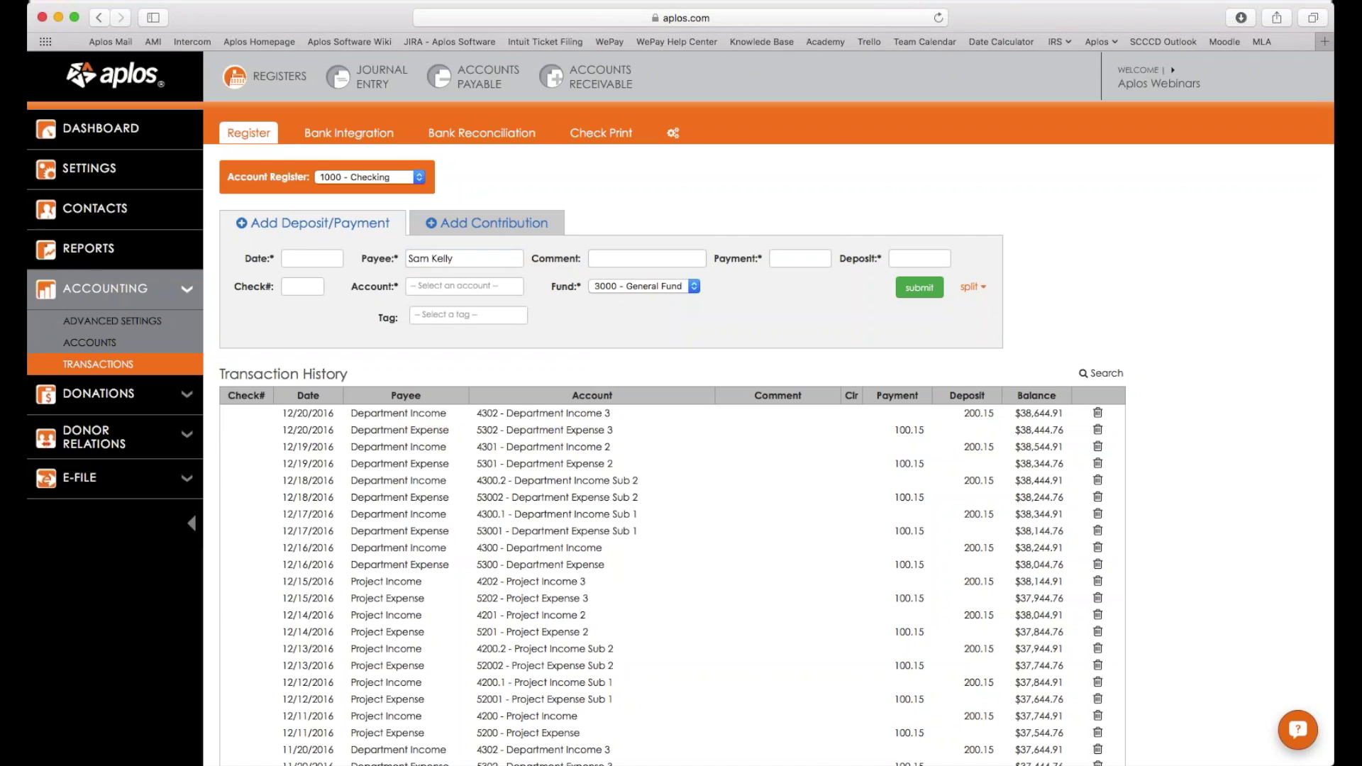
Enter a 1.00 payment charged to account 5000 - Custom Expense.
{"action": "left_click", "coordinate": [803, 266]}
{"action": "type", "text": "1"}
{"action": "left_click", "coordinate": [465, 286]}
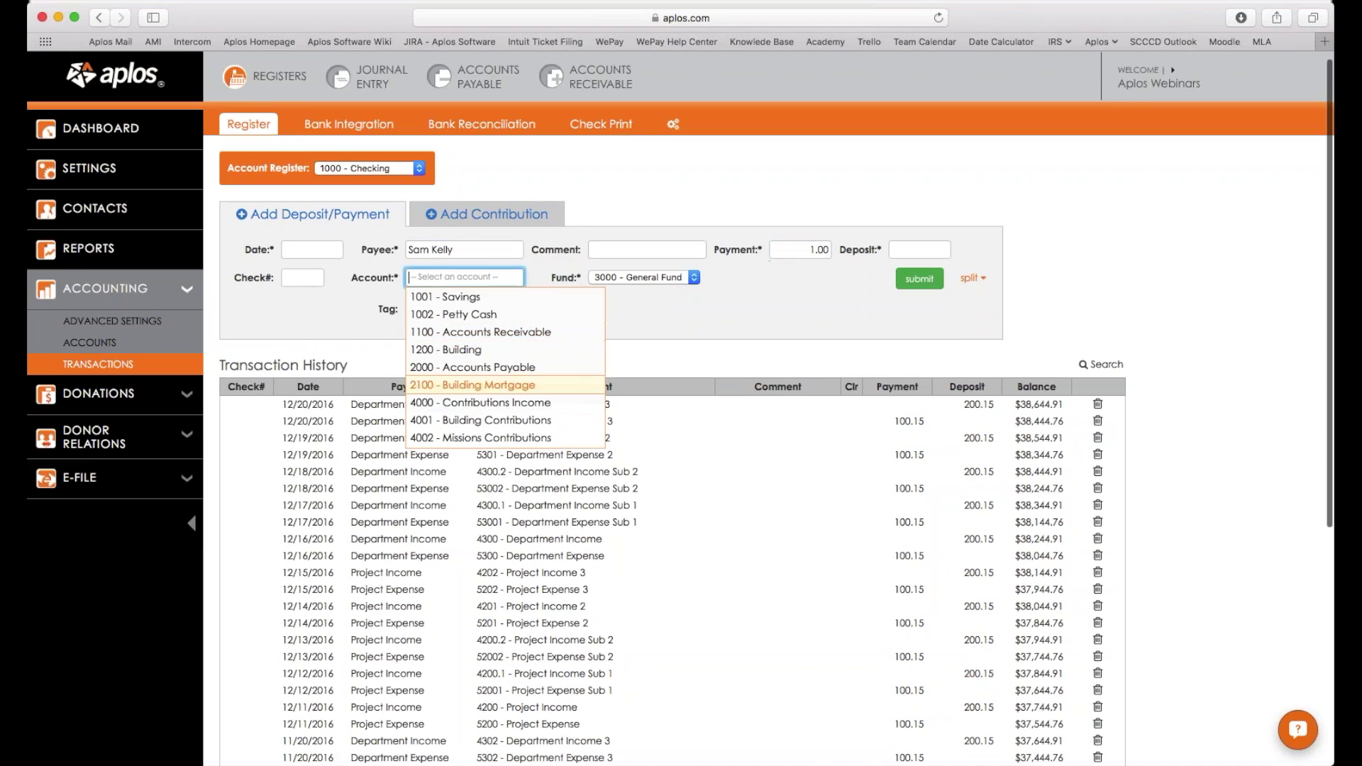
{"action": "scroll", "coordinate": [504, 369], "scroll_direction": "down", "scroll_amount": 2}
{"action": "type", "text": "off"}
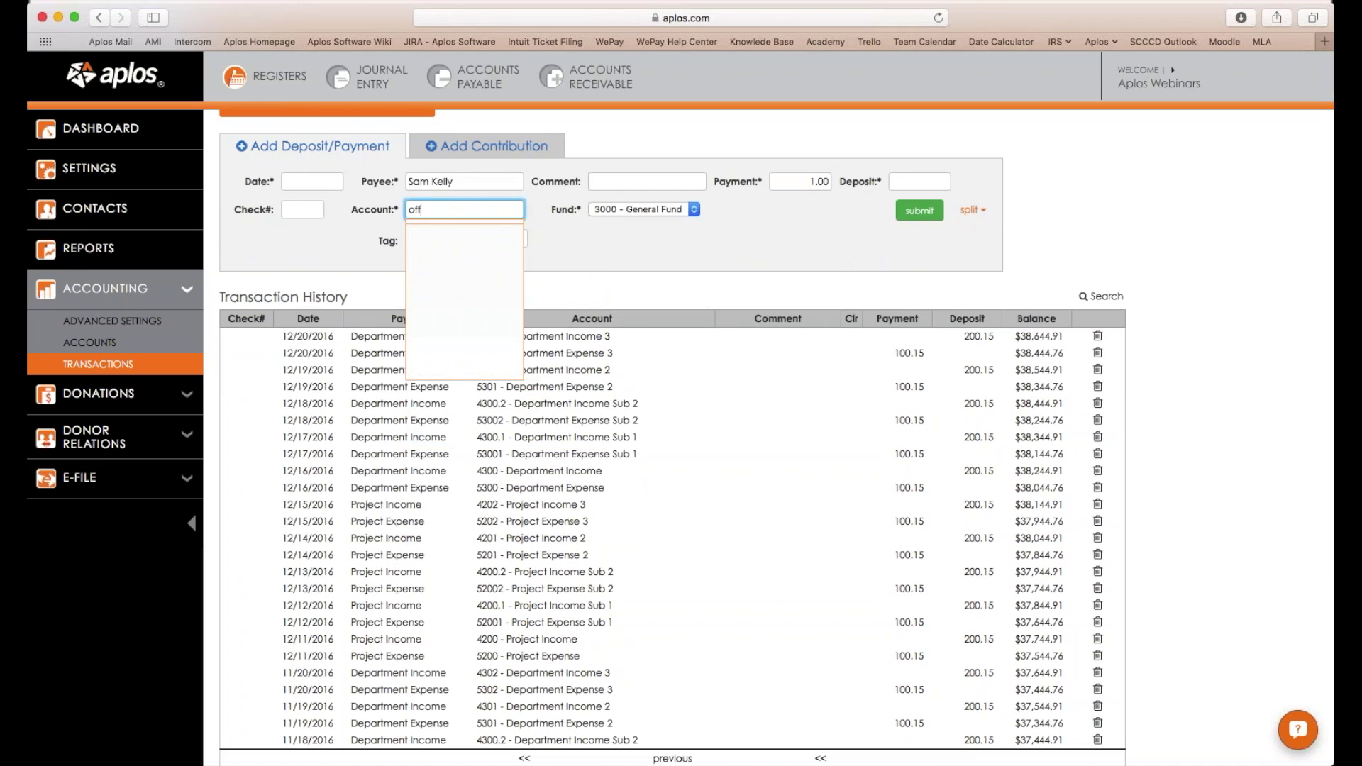
{"action": "key", "text": "BackSpace"}
{"action": "key", "text": "BackSpace"}
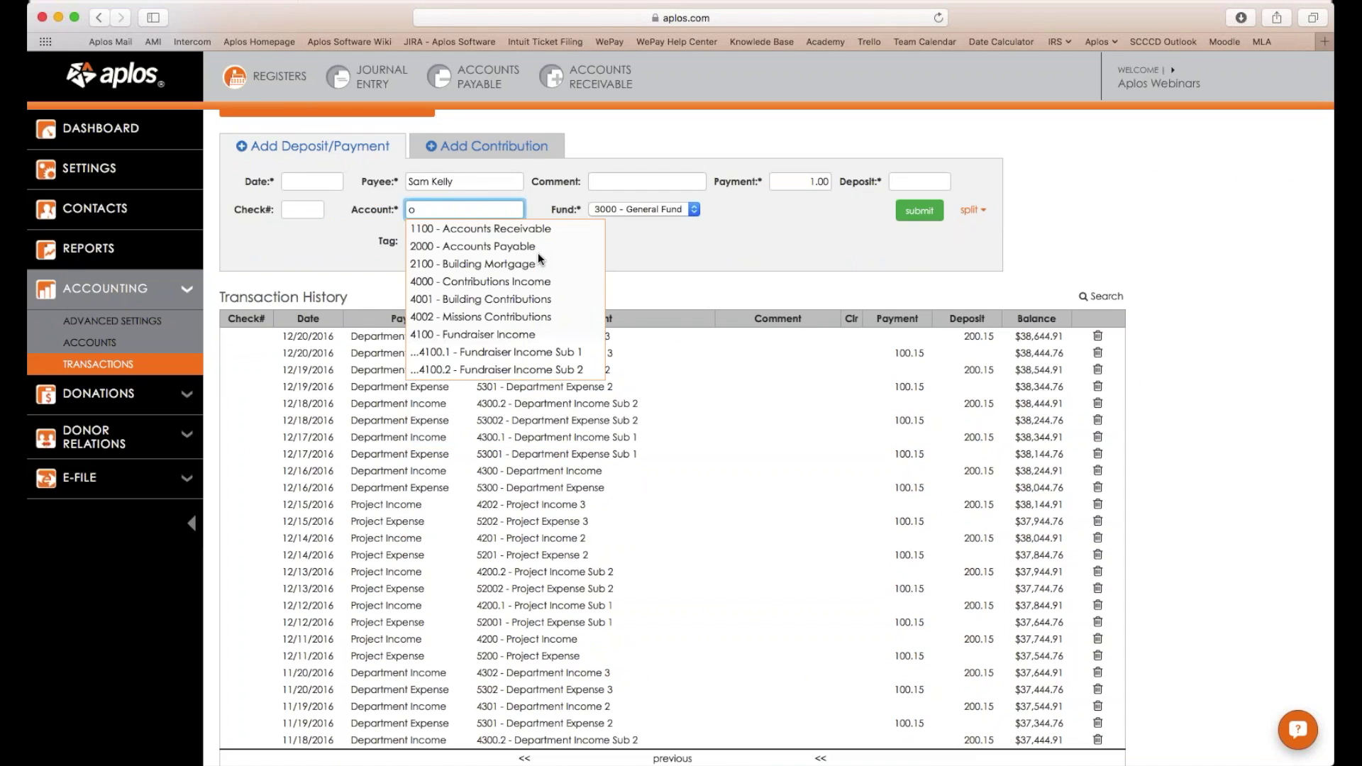
{"action": "key", "text": "Escape"}
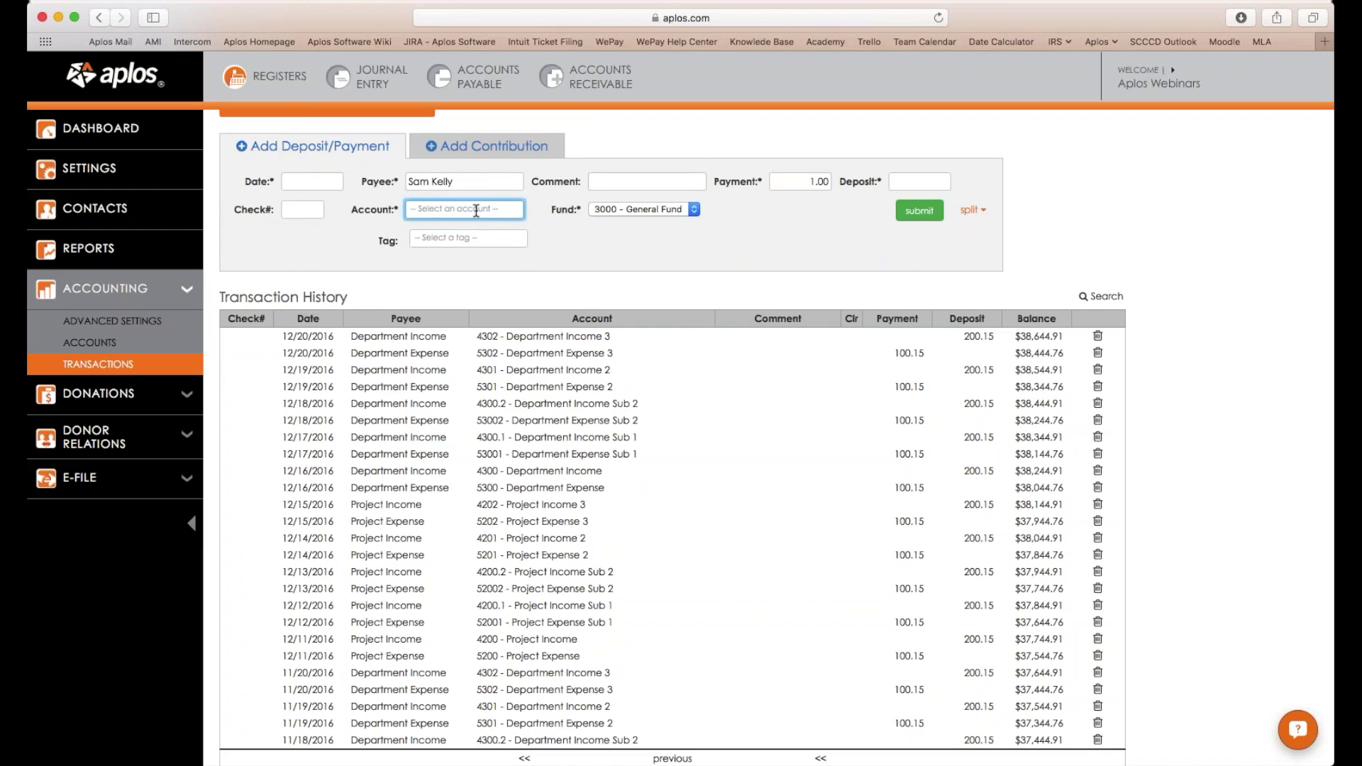
{"action": "type", "text": "50"}
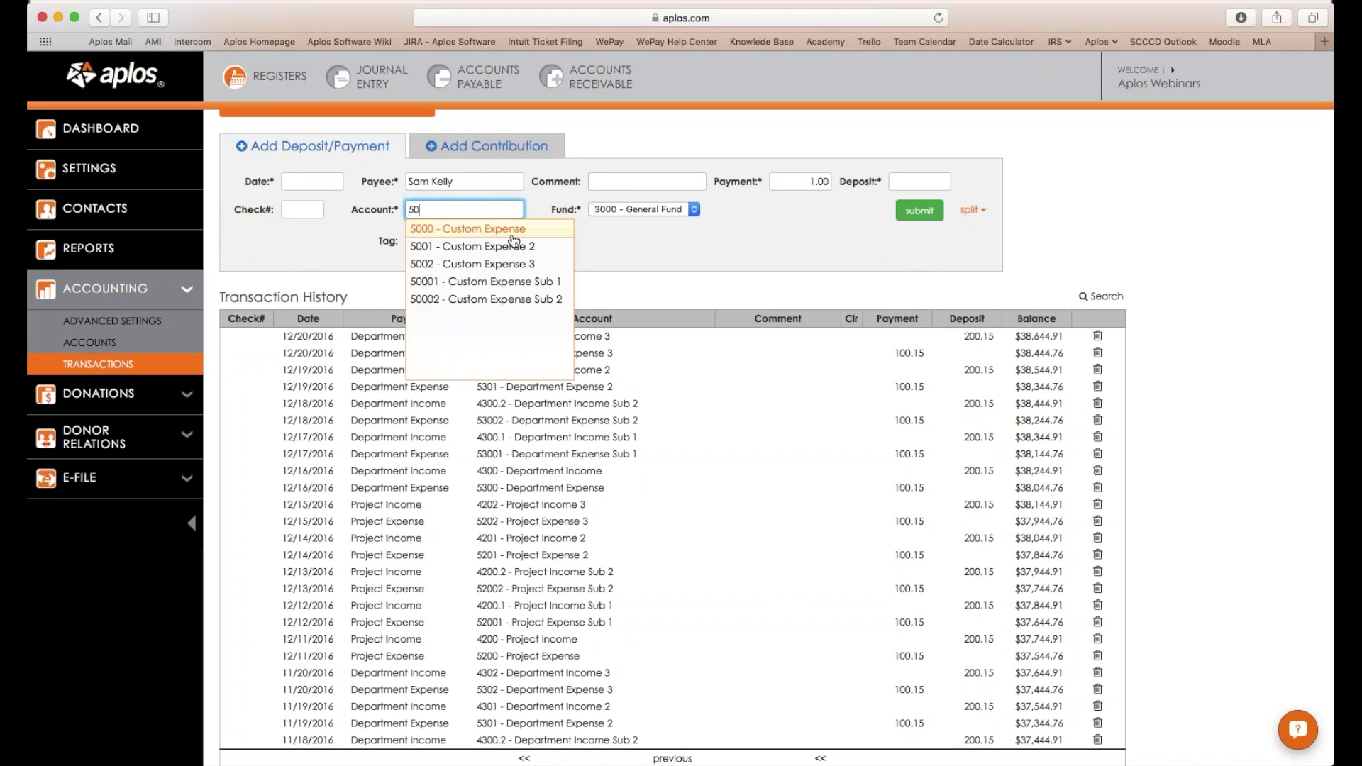
{"action": "left_click", "coordinate": [512, 233]}
Date the payment 06/23/2016 and submit it.
{"action": "left_click", "coordinate": [920, 211]}
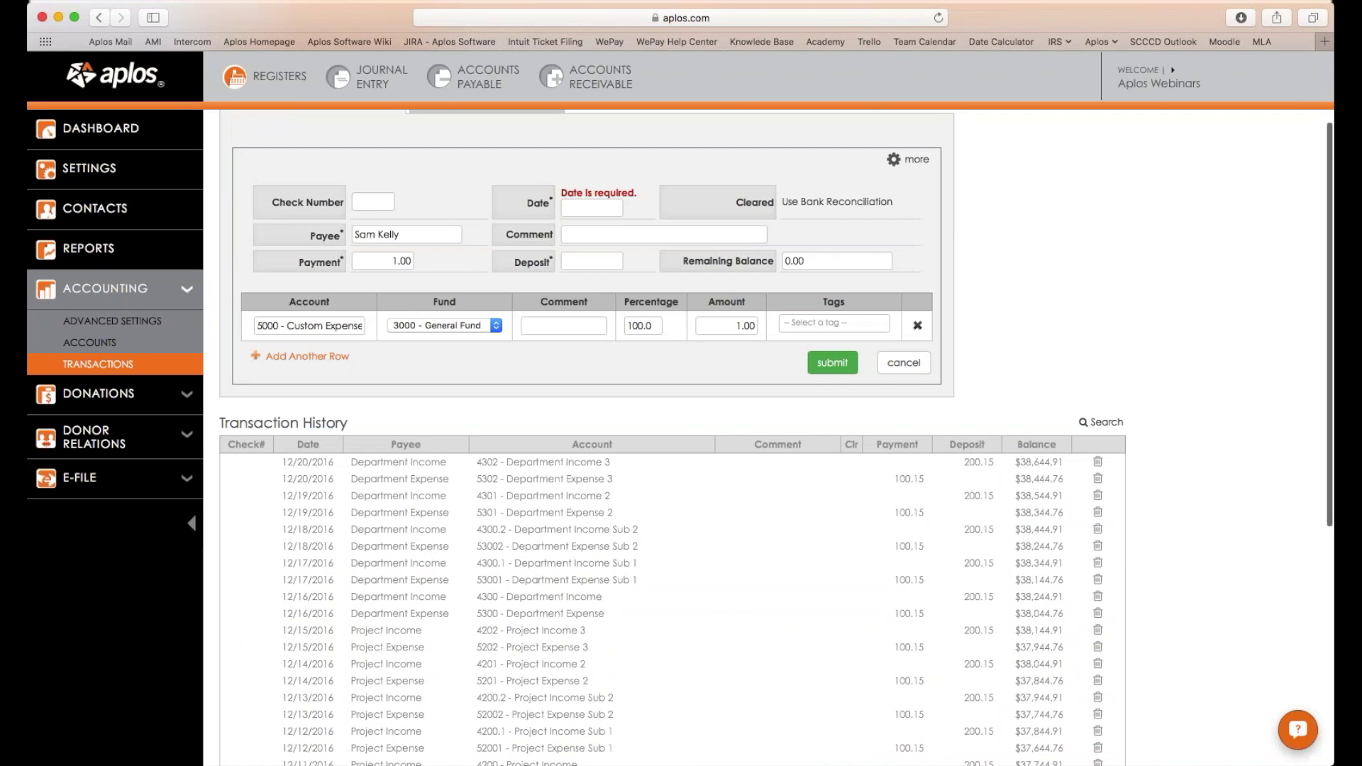
{"action": "left_click", "coordinate": [592, 208]}
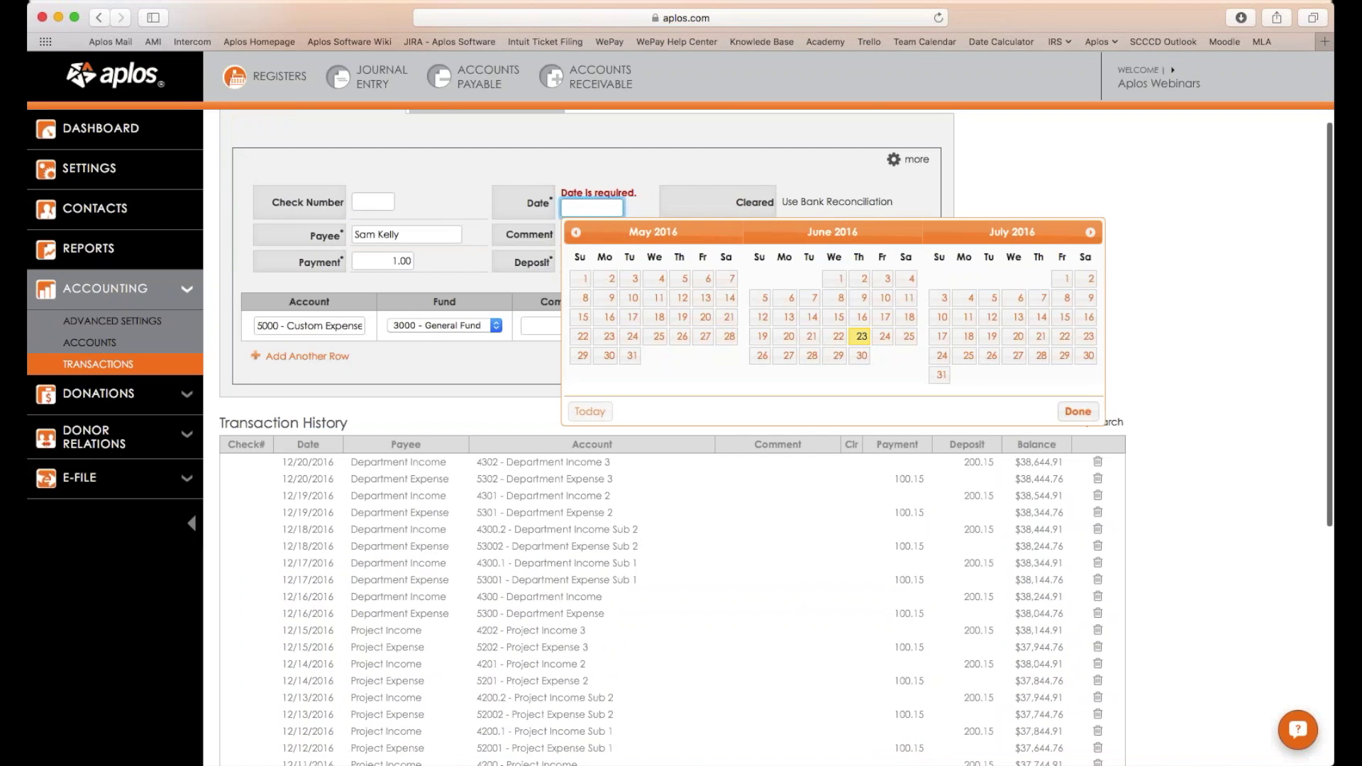
{"action": "left_click", "coordinate": [589, 412]}
{"action": "left_click", "coordinate": [915, 362]}
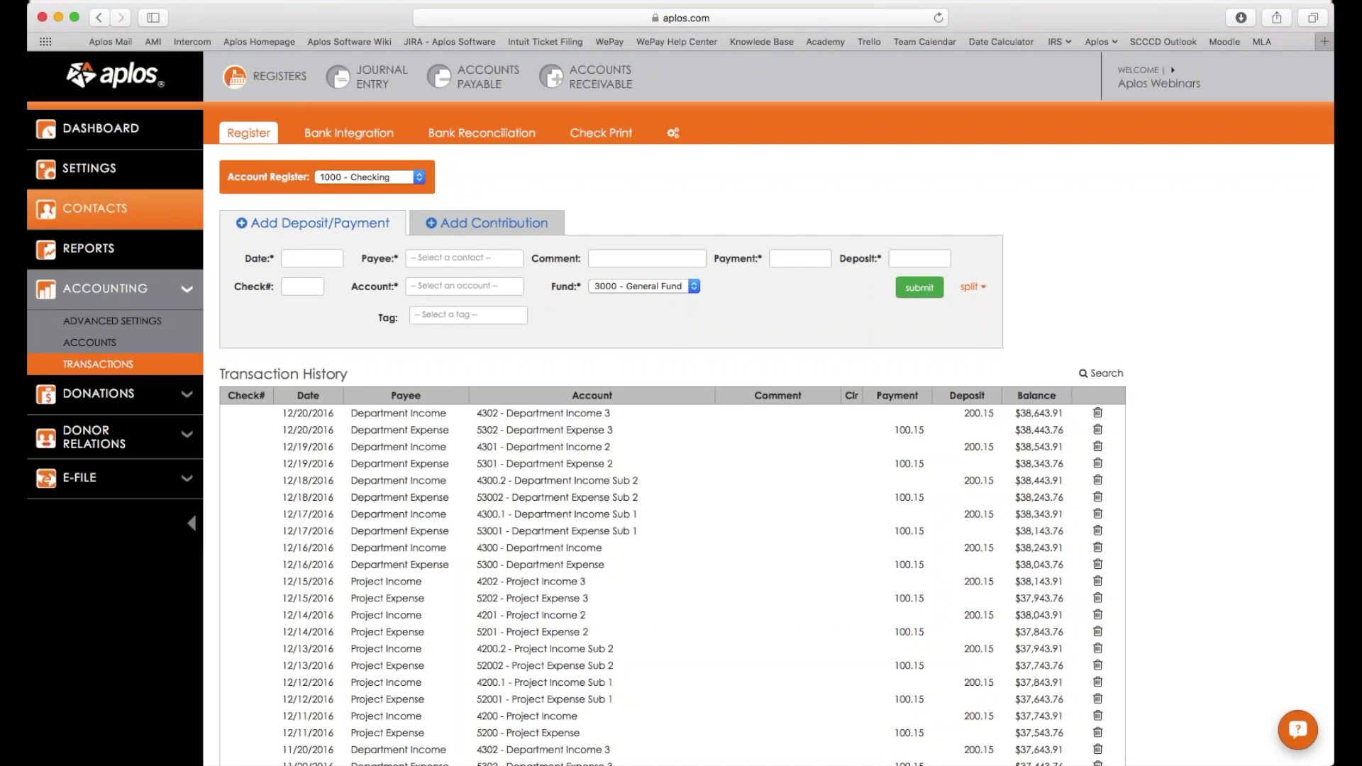
Open the new payee's record, listed as a company among the 40 contacts.
{"action": "left_click", "coordinate": [114, 208]}
{"action": "scroll", "coordinate": [692, 456], "scroll_direction": "down", "scroll_amount": 3}
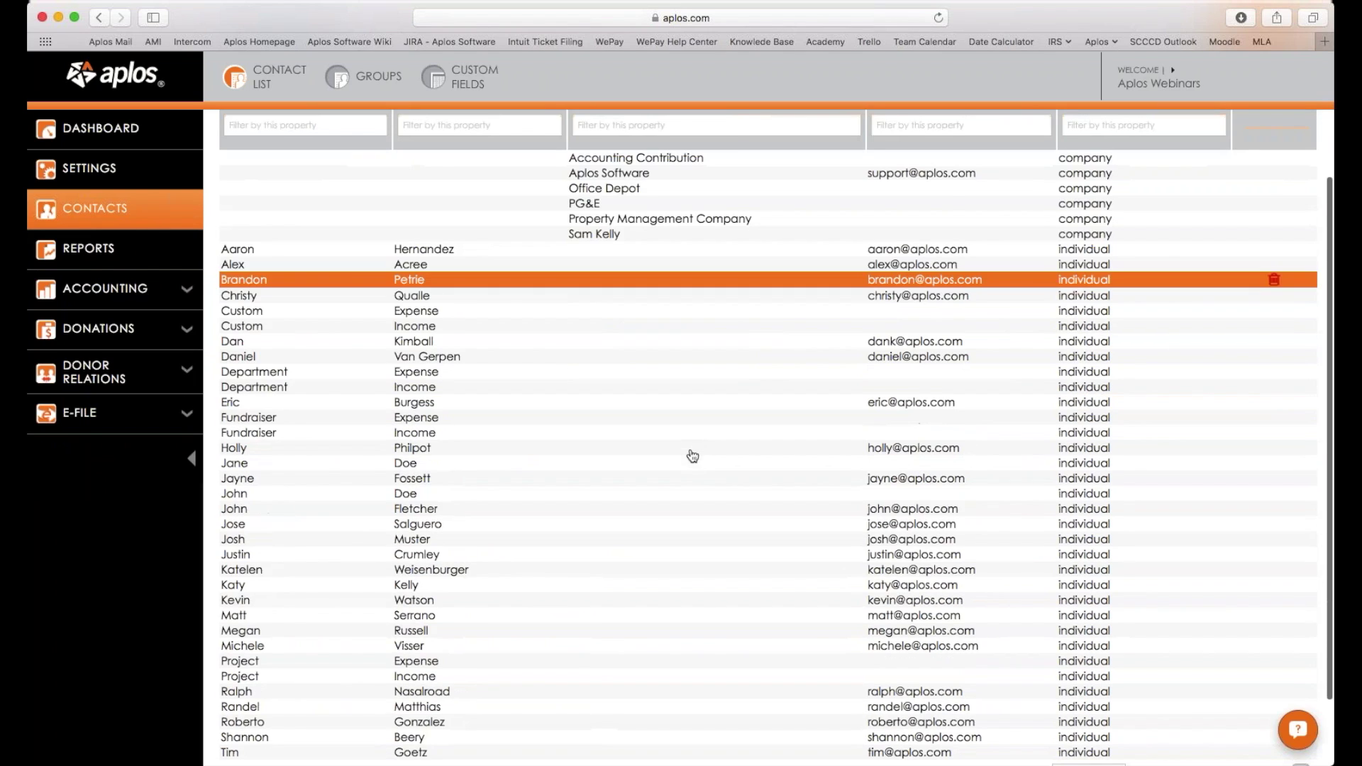
{"action": "scroll", "coordinate": [638, 571], "scroll_direction": "down", "scroll_amount": 1}
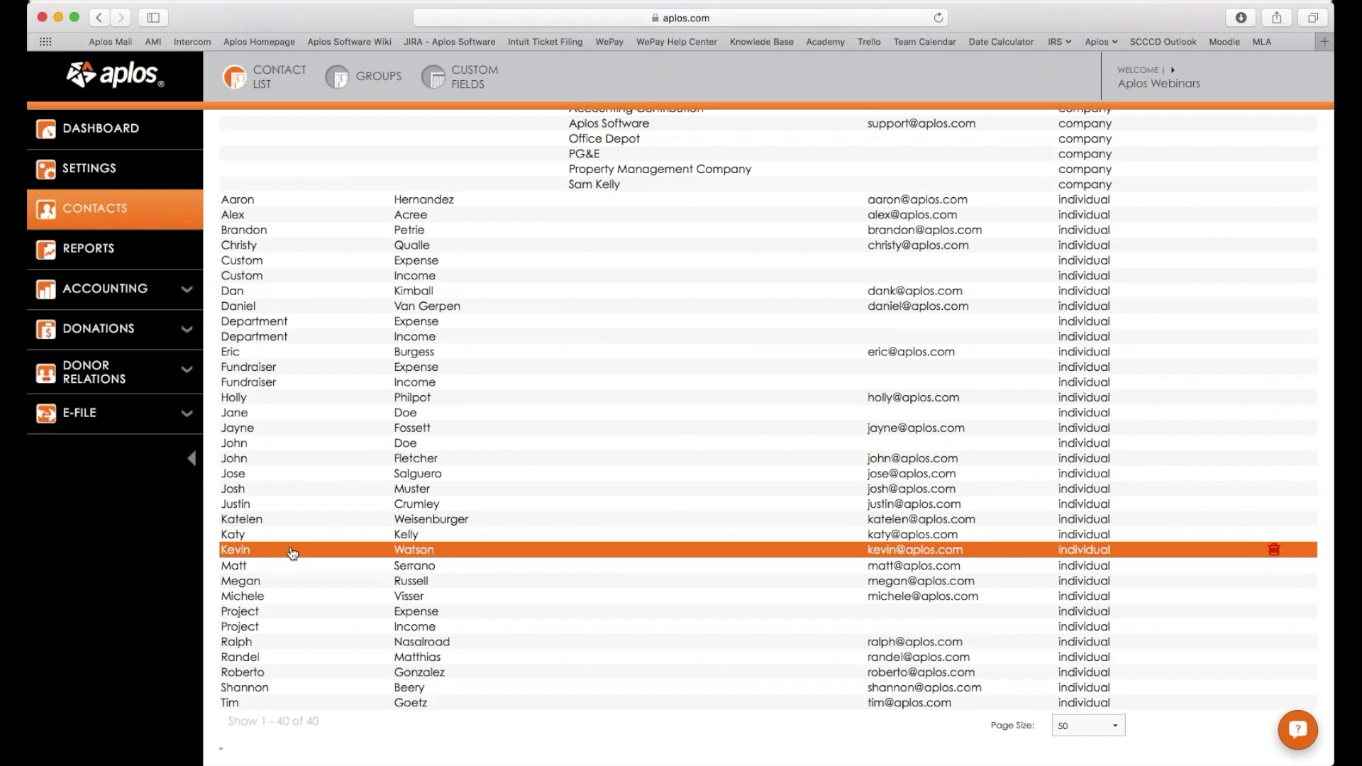
{"action": "scroll", "coordinate": [294, 553], "scroll_direction": "up", "scroll_amount": 3}
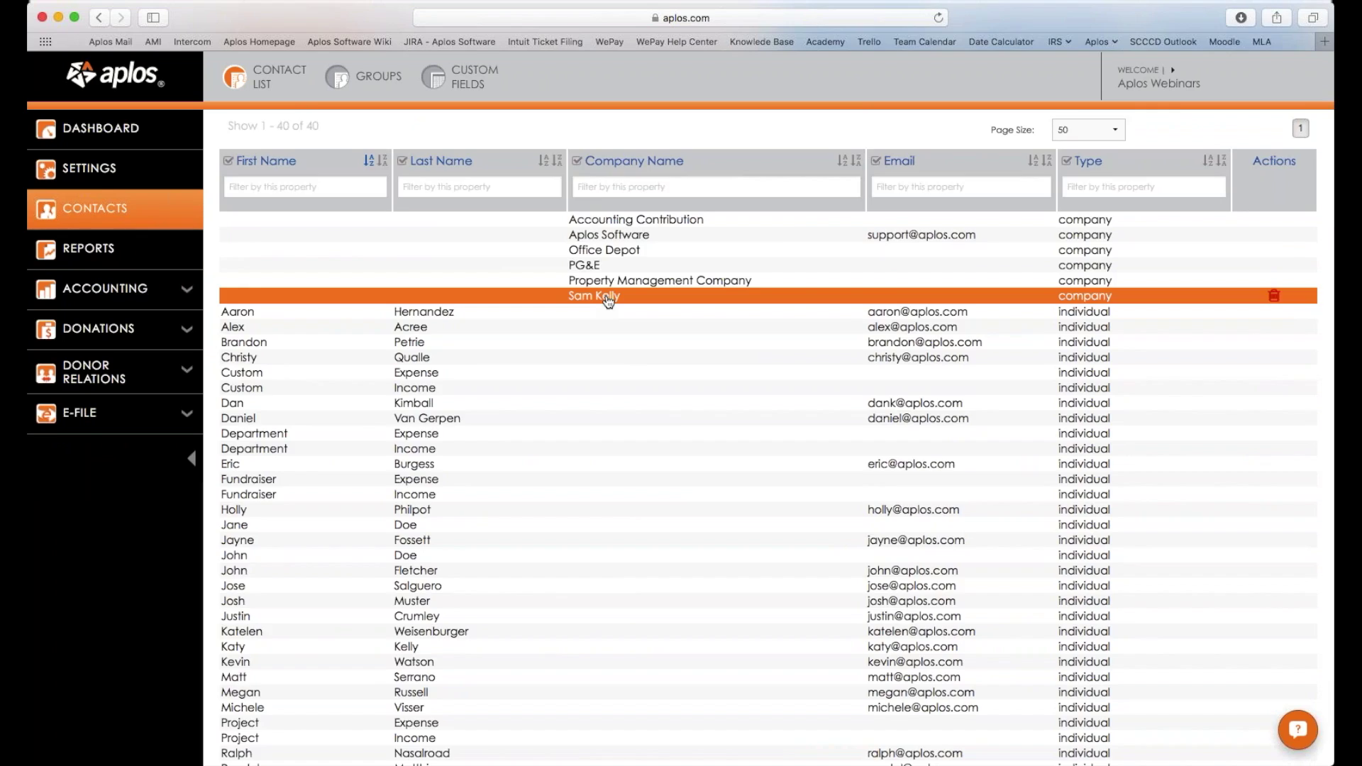
{"action": "left_click", "coordinate": [609, 299]}
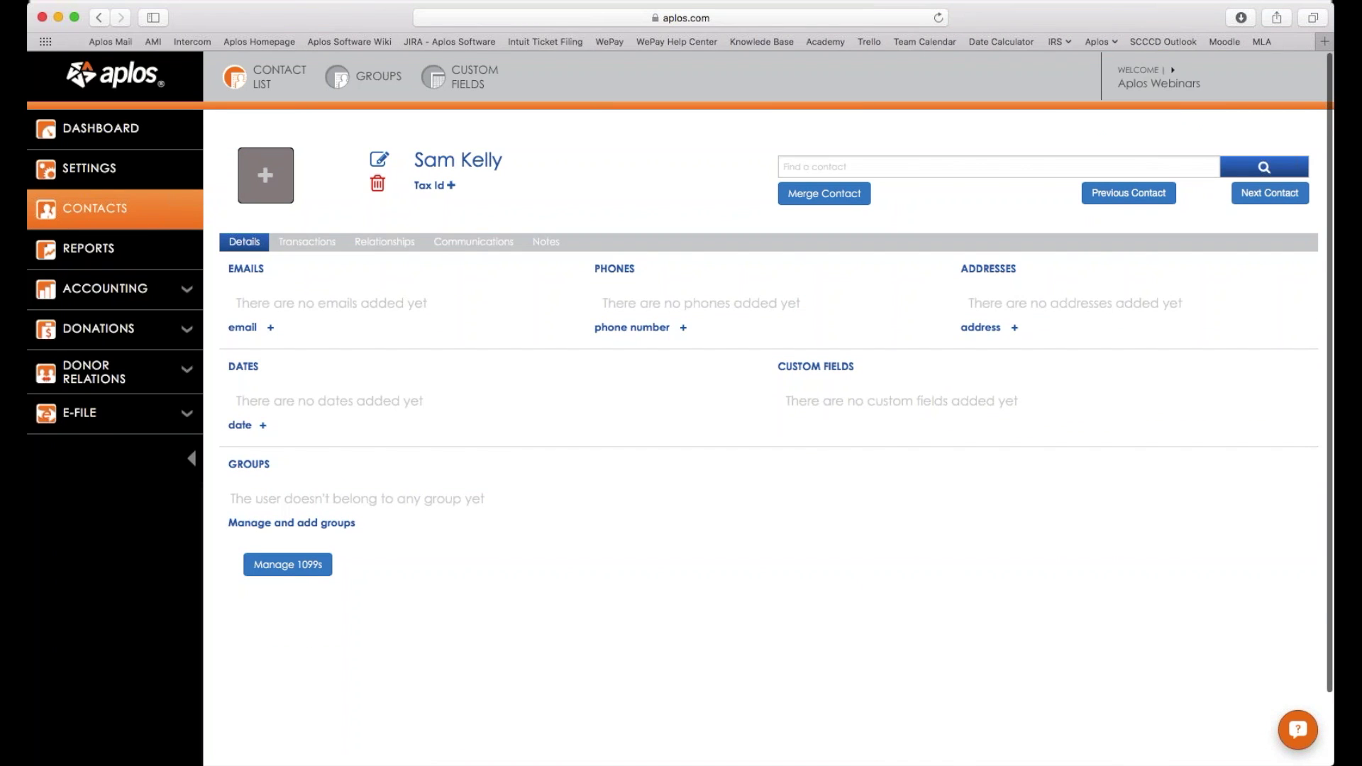
Clear the company name, enter the person's first and last name, uncheck Company, and save.
{"action": "left_click", "coordinate": [374, 159]}
{"action": "left_click_drag", "start_coordinate": [421, 200], "coordinate": [465, 201]}
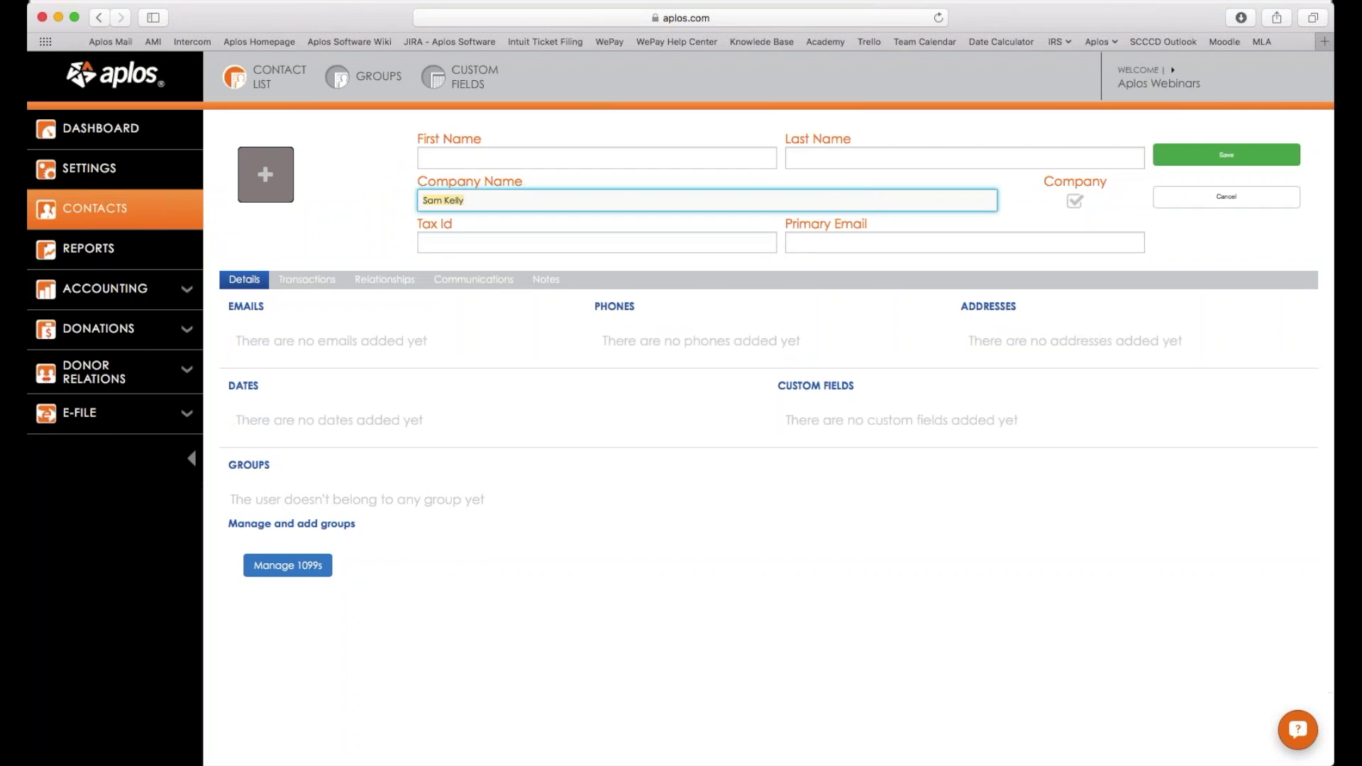
{"action": "key", "text": "BackSpace"}
{"action": "left_click", "coordinate": [596, 158]}
{"action": "key", "text": "Tab"}
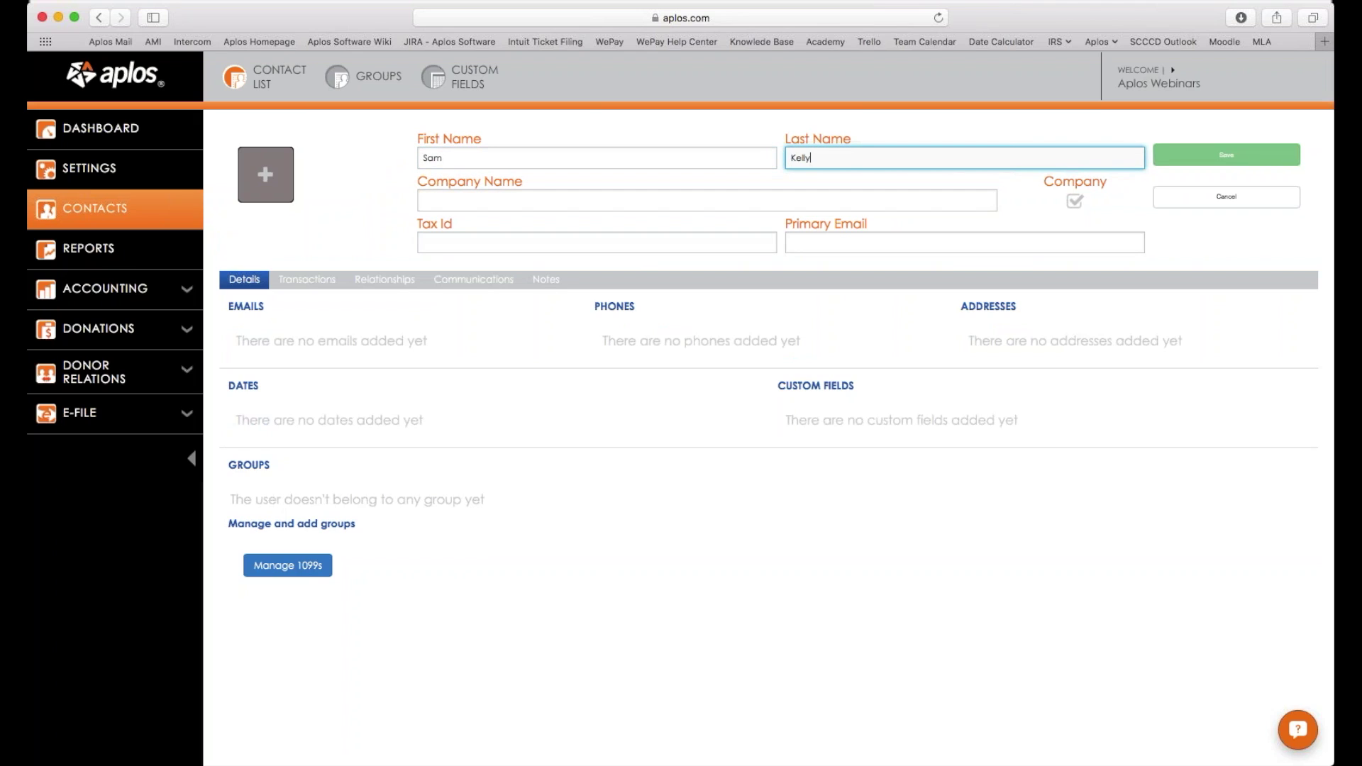
{"action": "left_click", "coordinate": [1076, 201]}
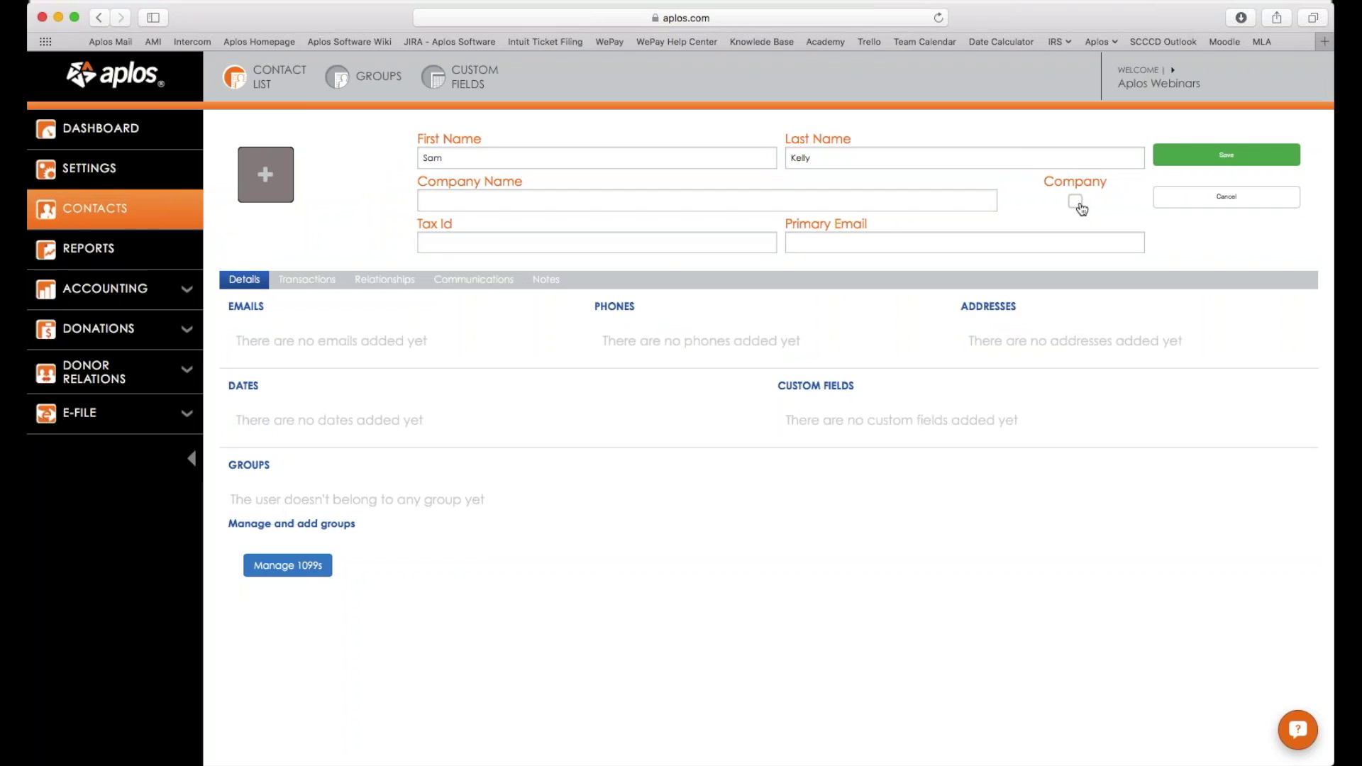
{"action": "left_click", "coordinate": [1227, 155]}
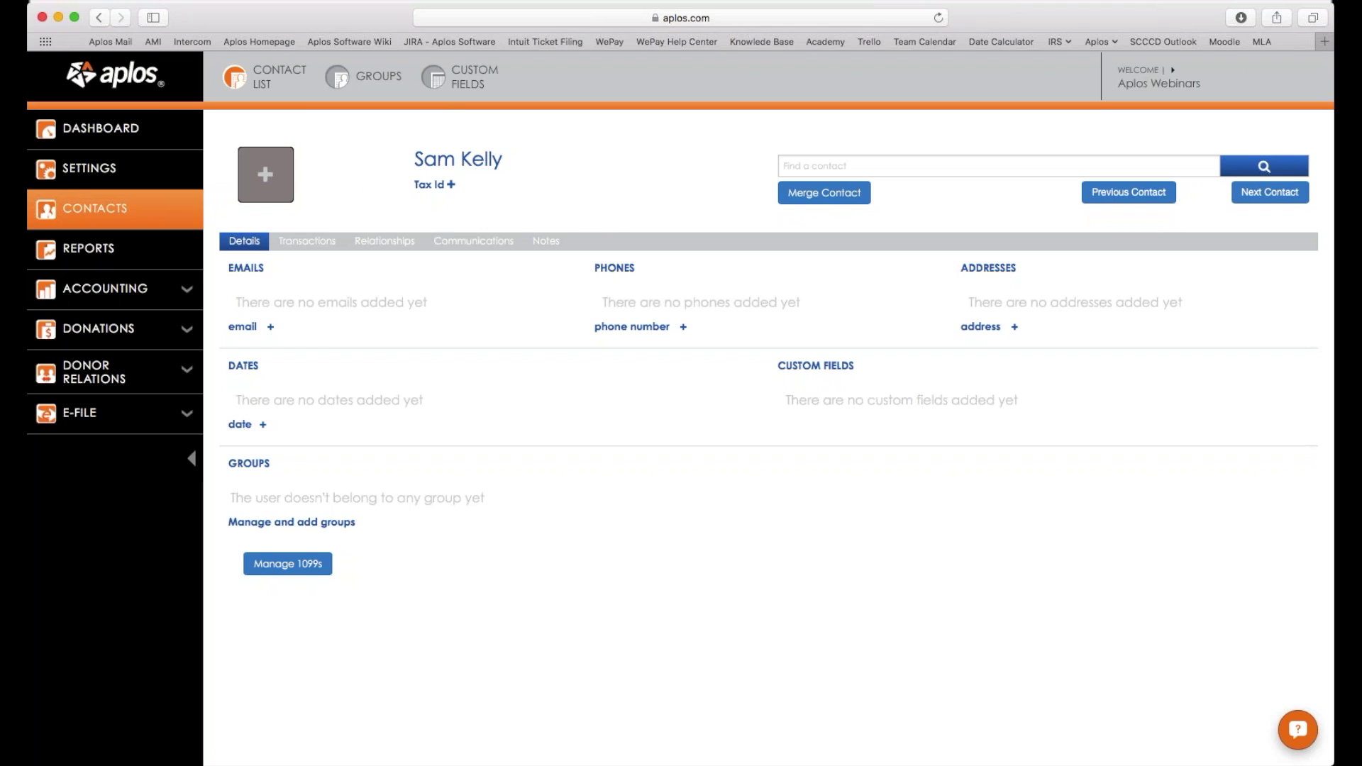
Start a new contribution batch and pick the merged contact as the row 1 donor.
{"action": "left_click", "coordinate": [121, 330]}
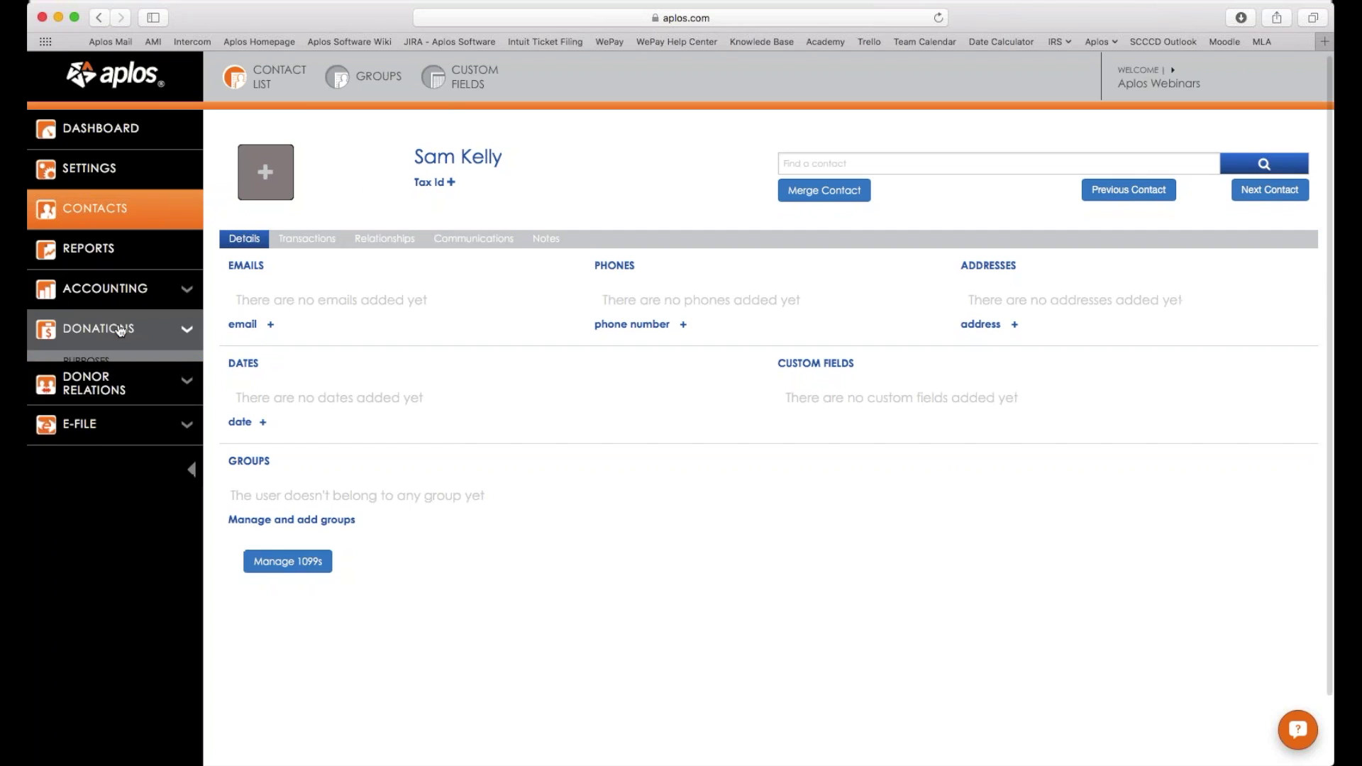
{"action": "left_click", "coordinate": [139, 404]}
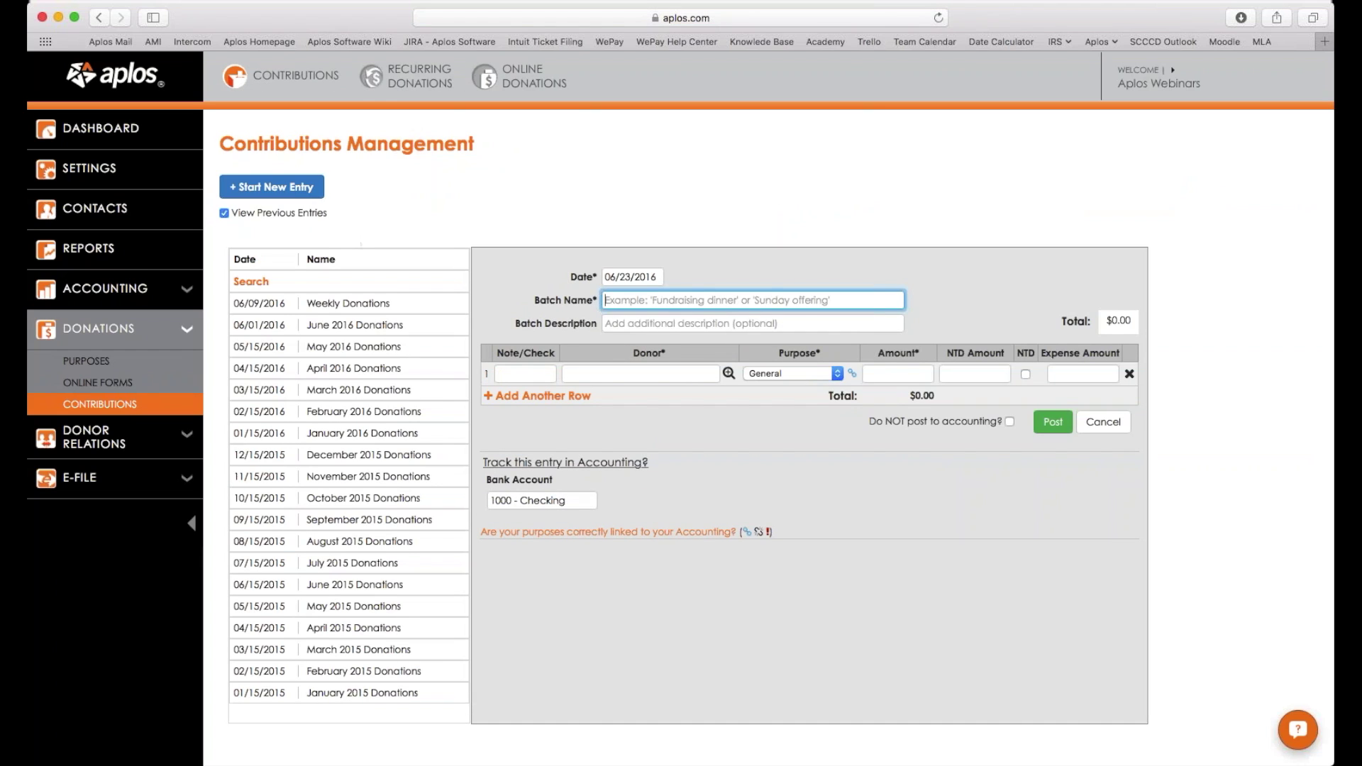
{"action": "left_click", "coordinate": [664, 373]}
{"action": "type", "text": "Ka"}
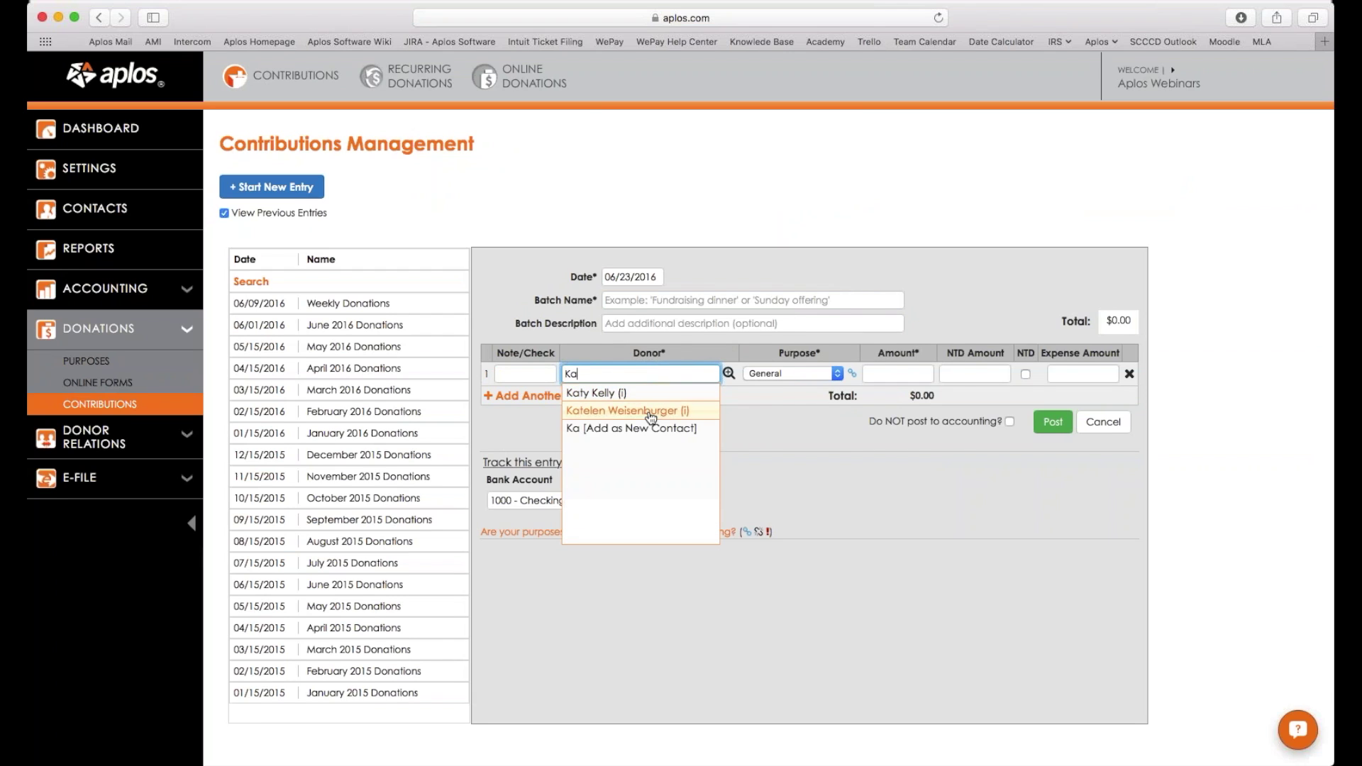
{"action": "scroll", "coordinate": [603, 411], "scroll_direction": "down", "scroll_amount": 1}
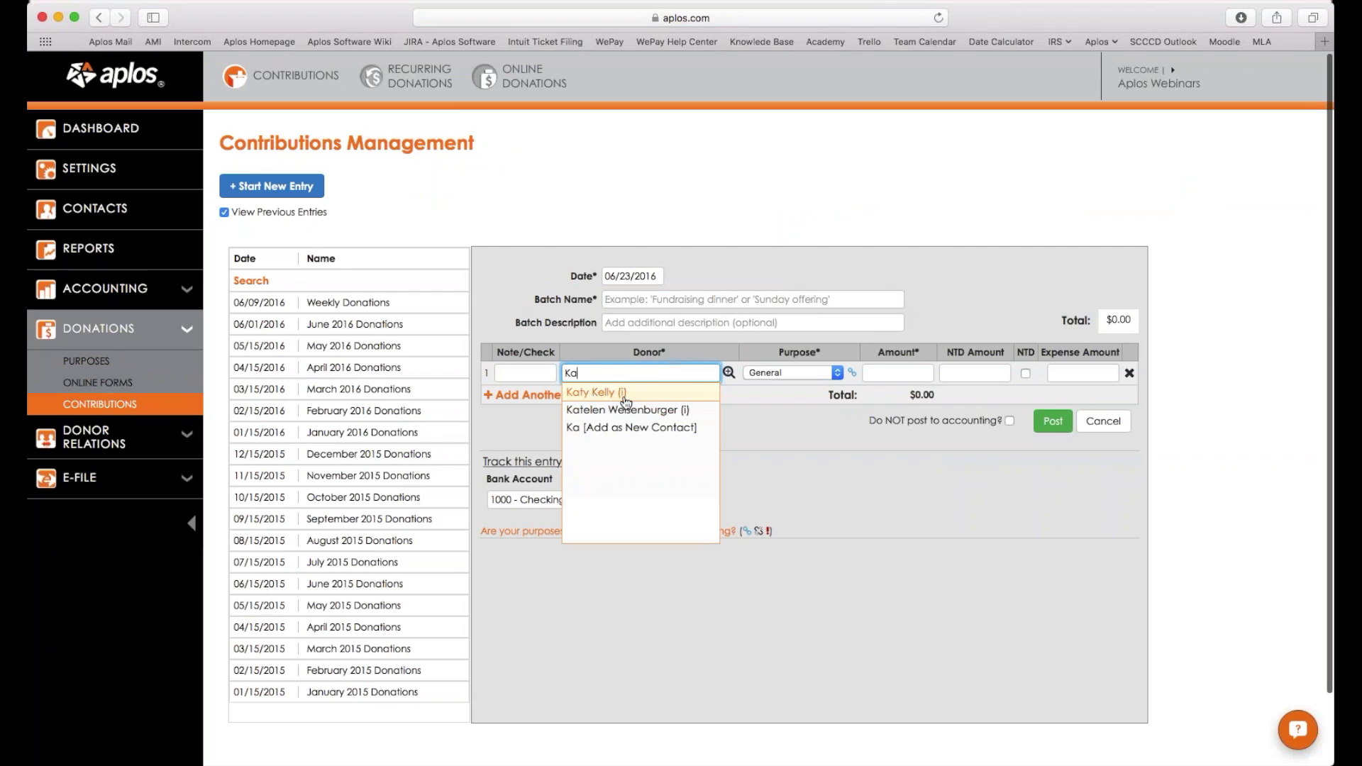
{"action": "key", "text": "Tab"}
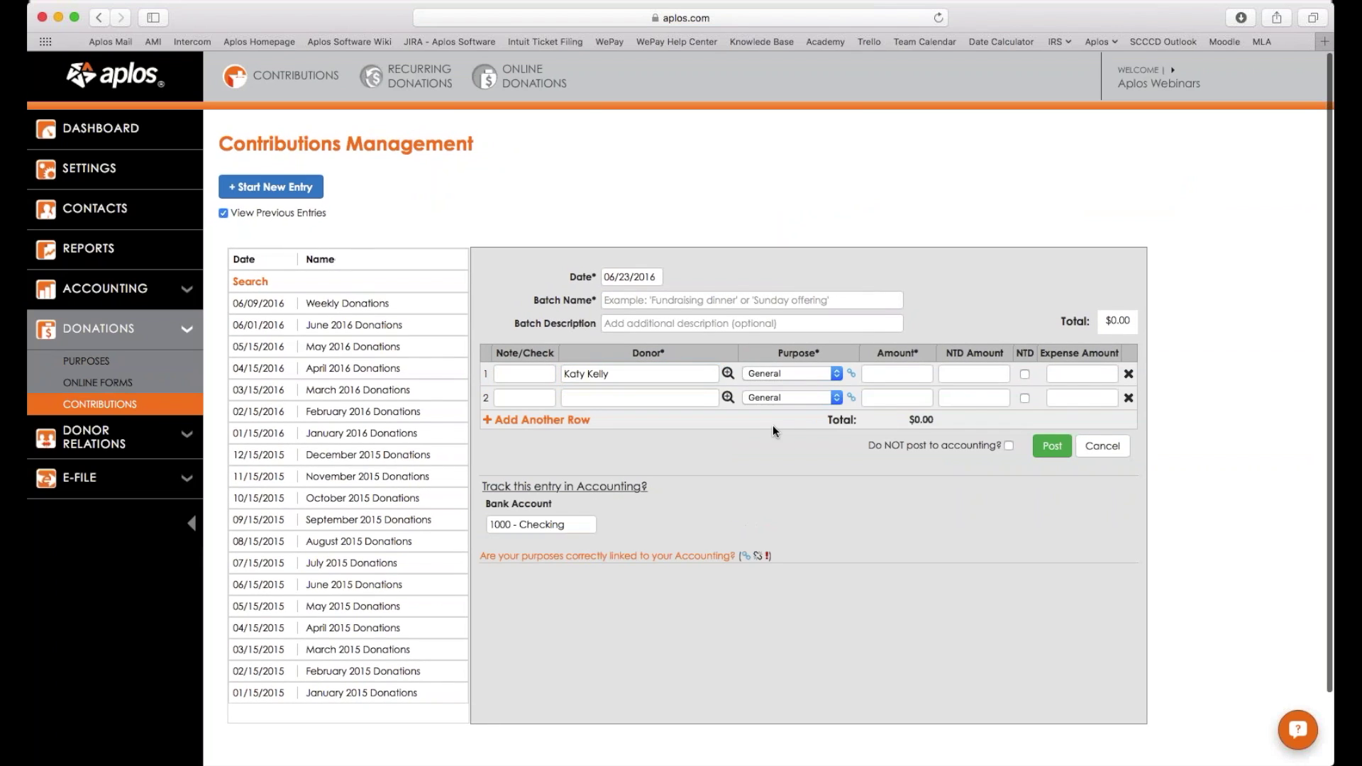
{"action": "left_click", "coordinate": [606, 373]}
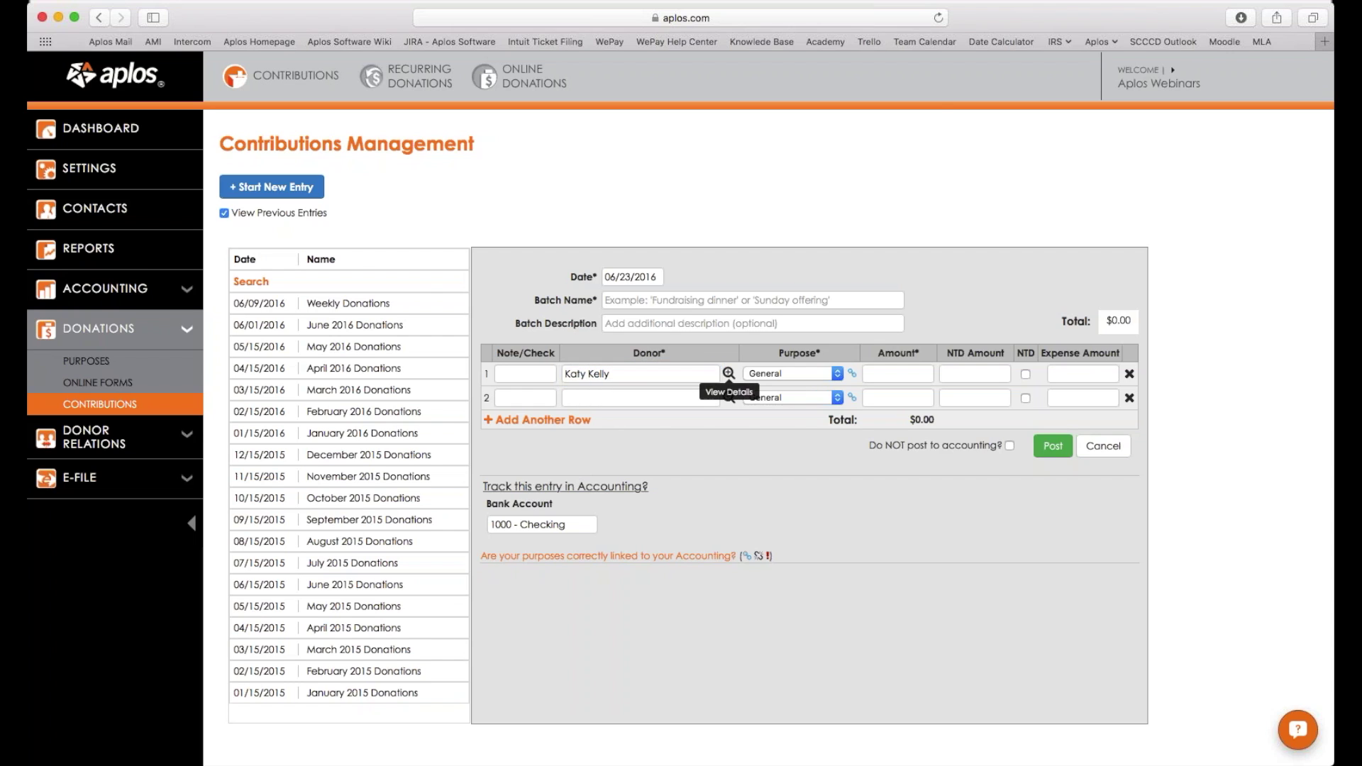
{"action": "left_click", "coordinate": [729, 373]}
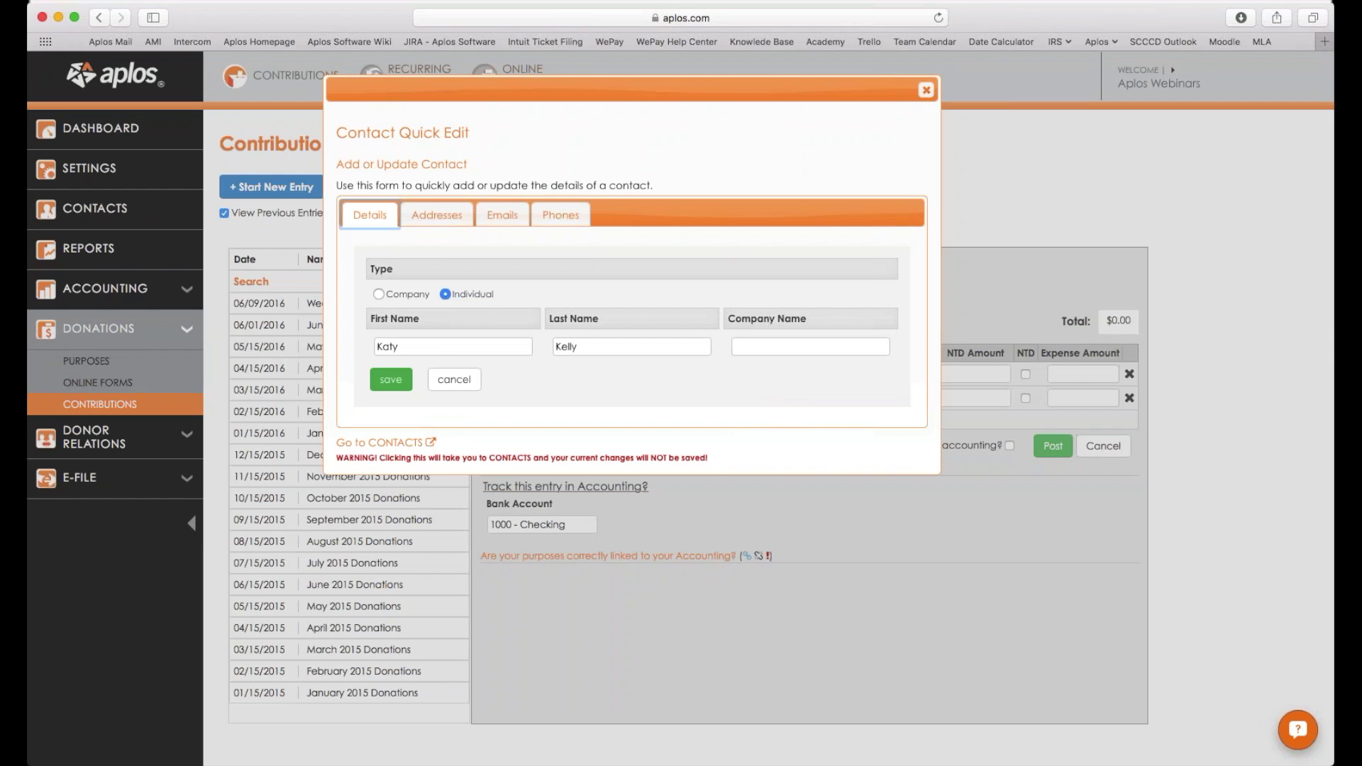
{"action": "left_click", "coordinate": [436, 214]}
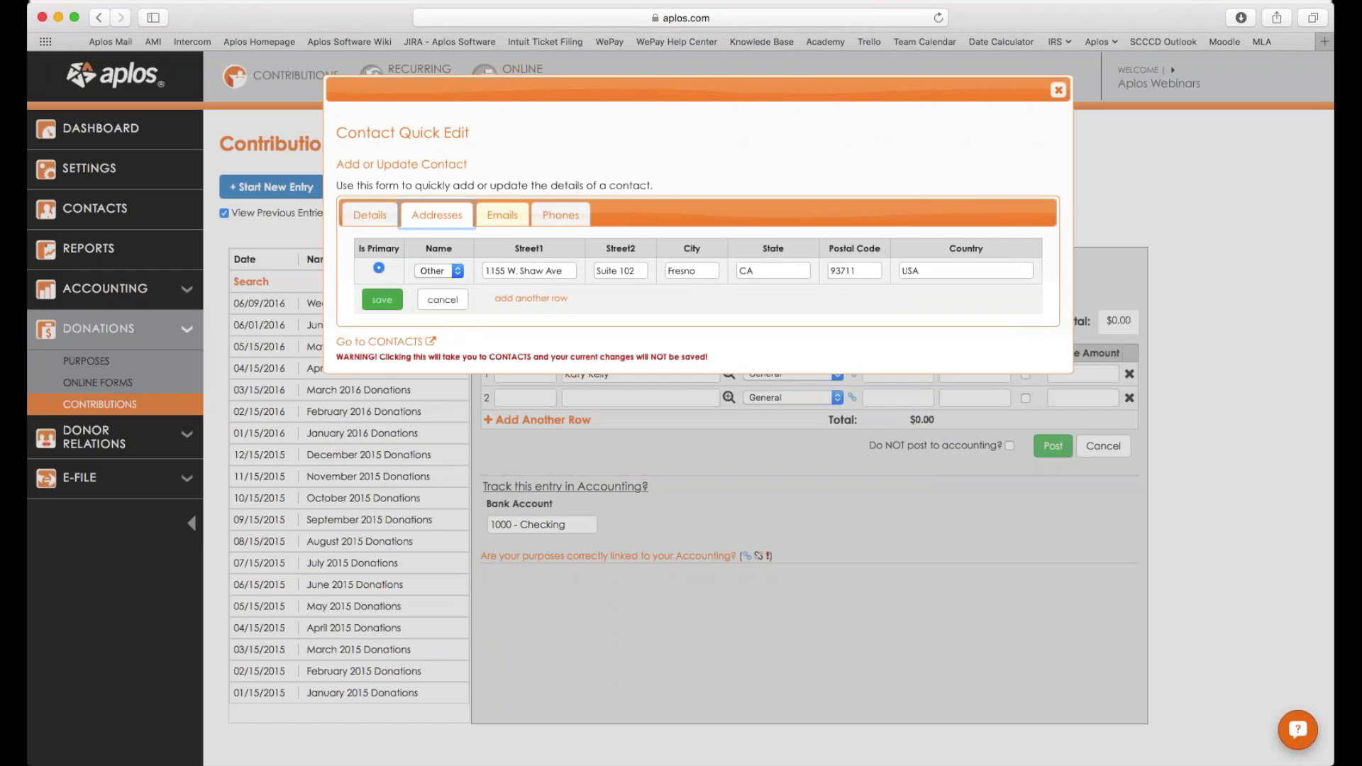
{"action": "left_click", "coordinate": [522, 222]}
{"action": "left_click", "coordinate": [437, 217]}
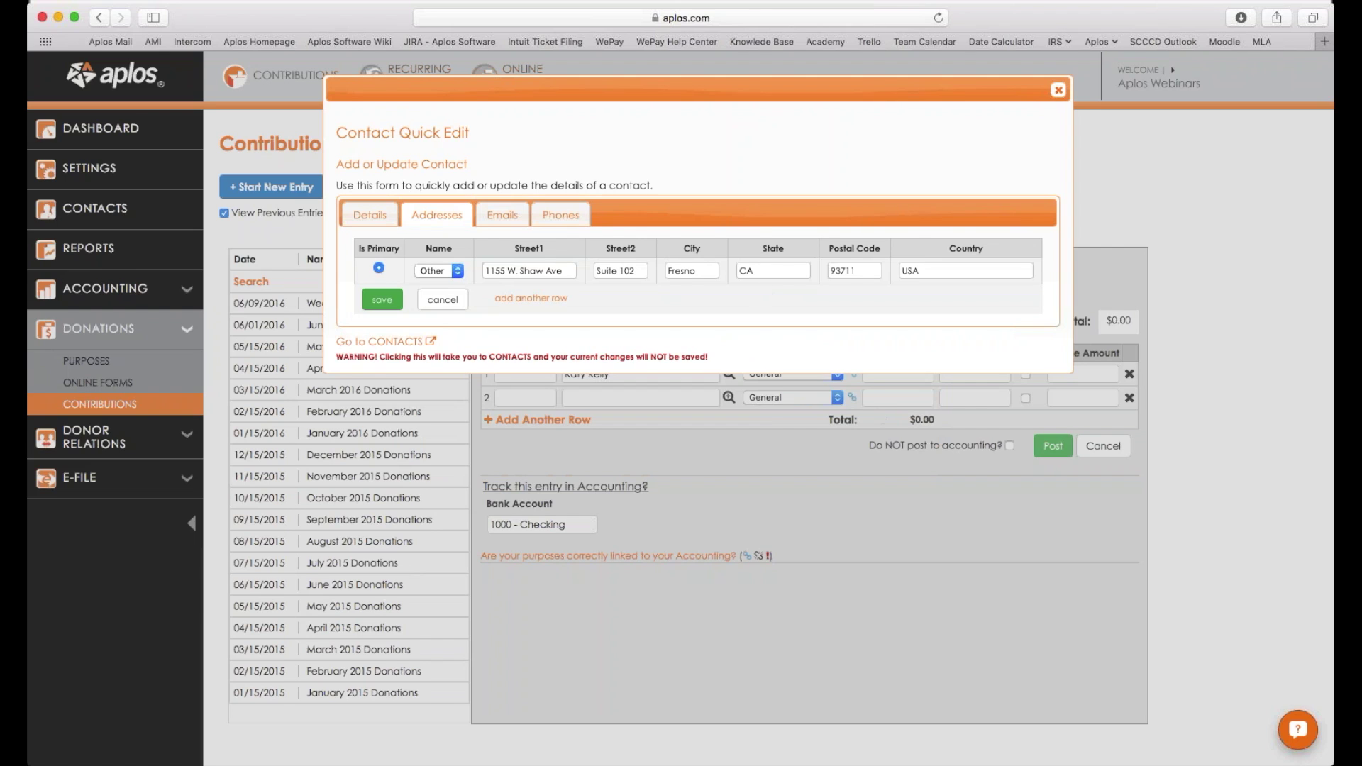
{"action": "left_click", "coordinate": [1058, 89]}
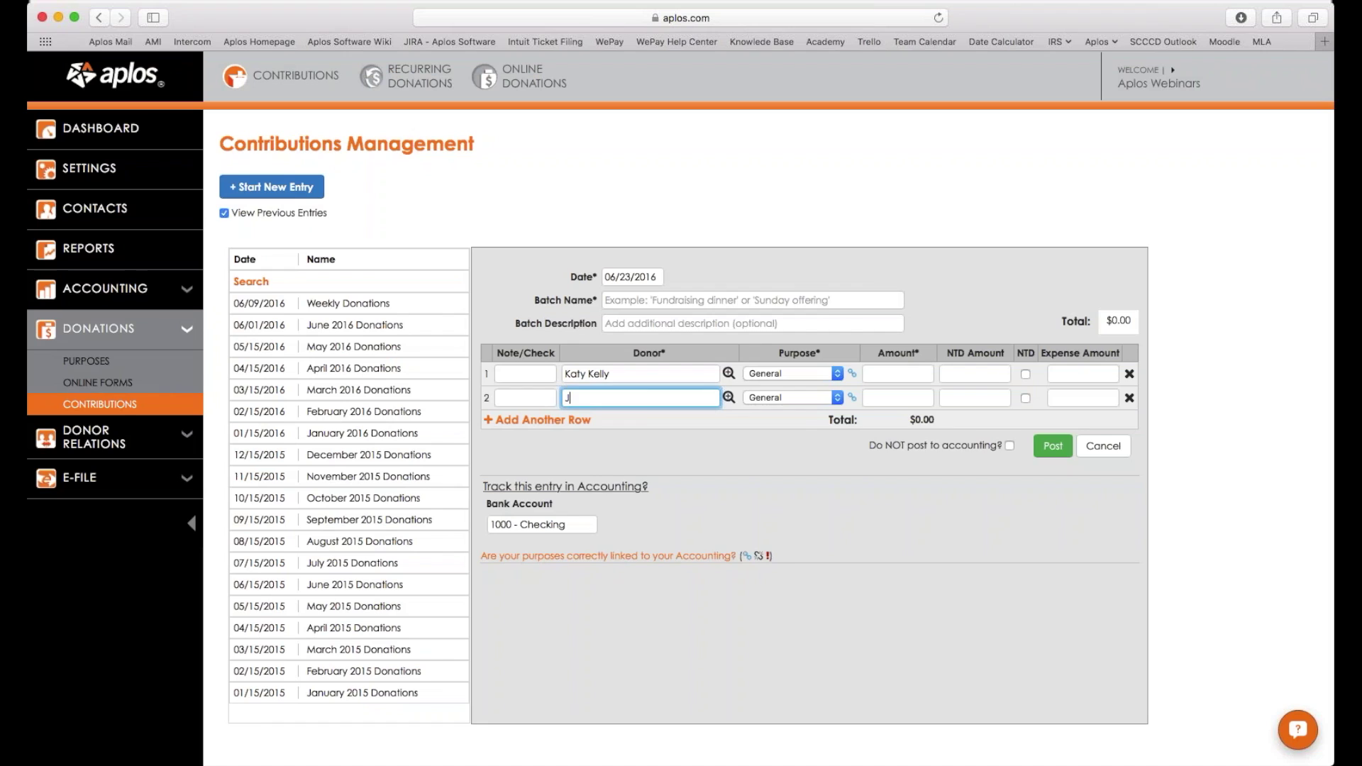
Clear row 2's donor and create a new contact with the donor's first and last name.
{"action": "type", "text": "oe"}
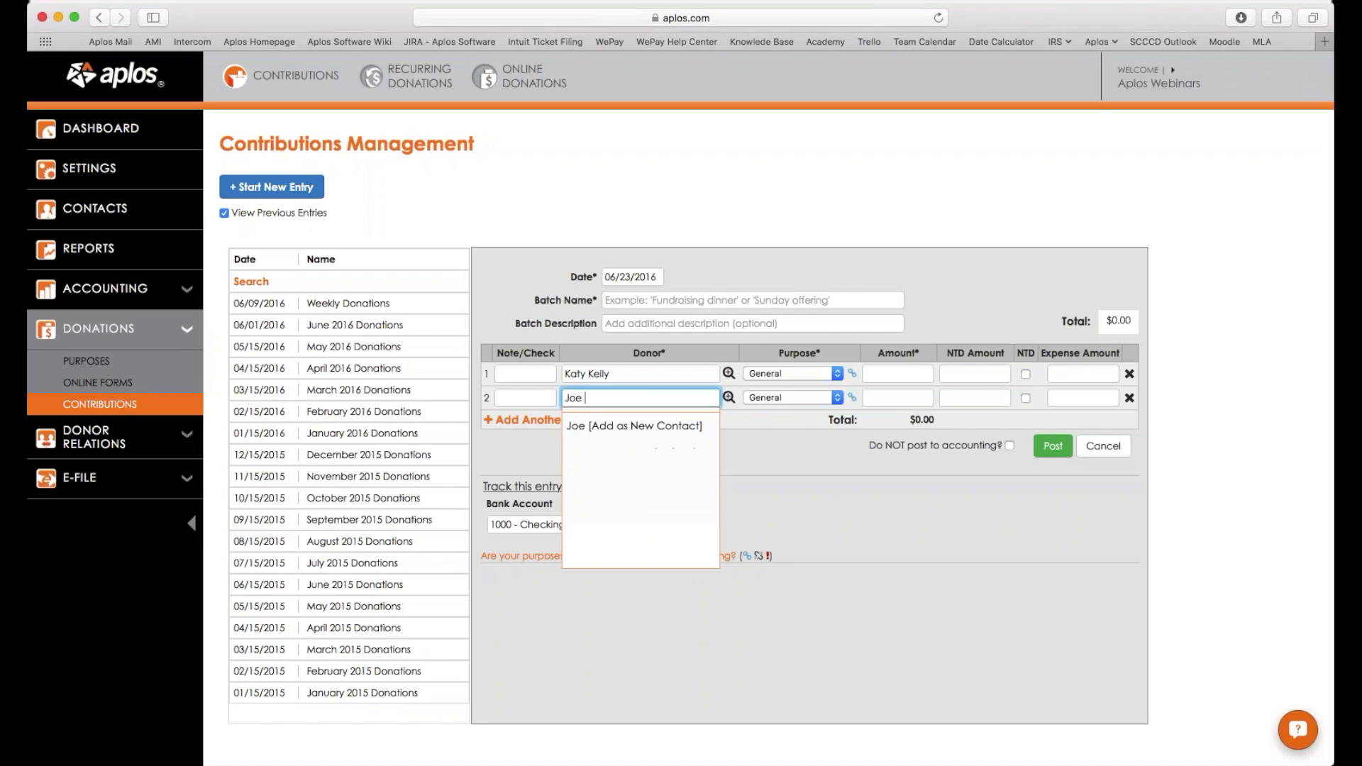
{"action": "key", "text": "BackSpace"}
{"action": "key", "text": "BackSpace"}
{"action": "key", "text": "BackSpace"}
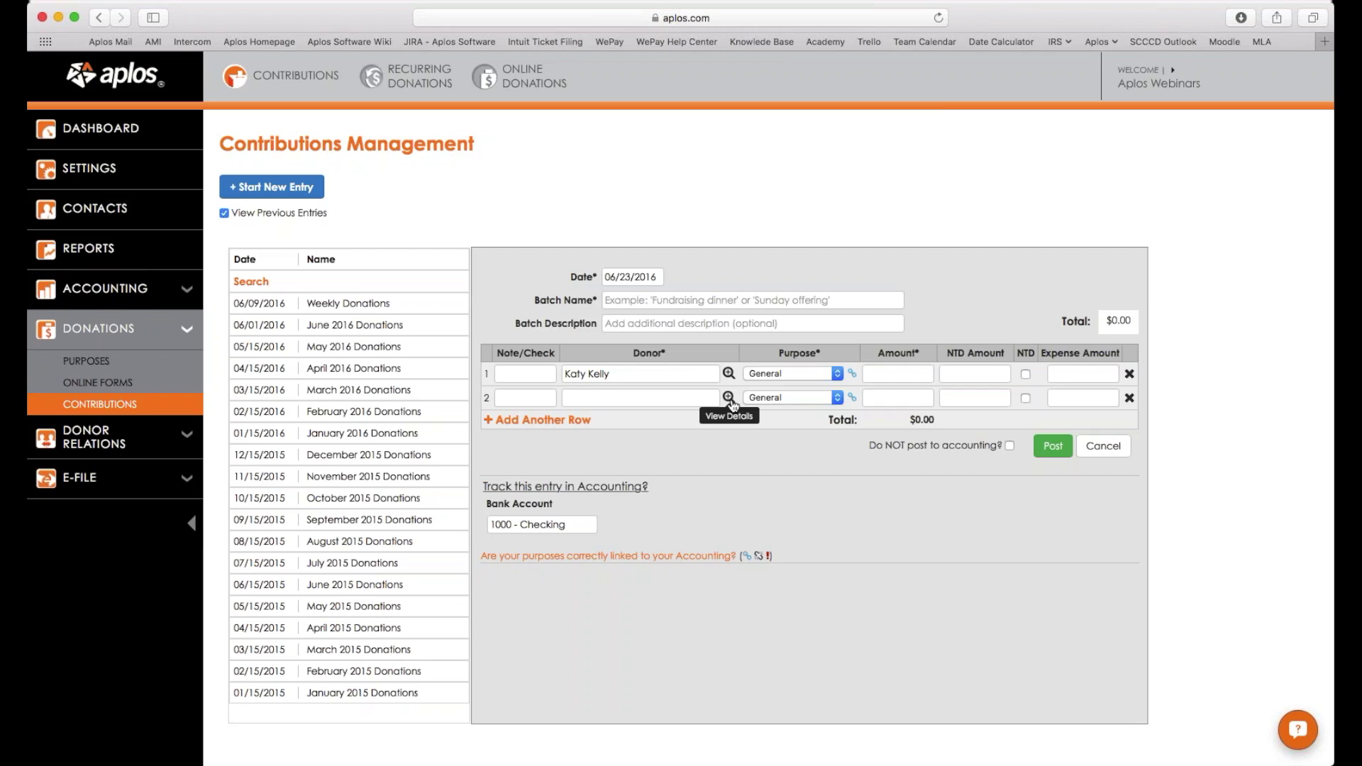
{"action": "left_click", "coordinate": [729, 399]}
{"action": "left_click", "coordinate": [582, 361]}
Add the new contact's home email address and save the contact as row 2's donor.
{"action": "scroll", "coordinate": [582, 362], "scroll_direction": "down", "scroll_amount": 1}
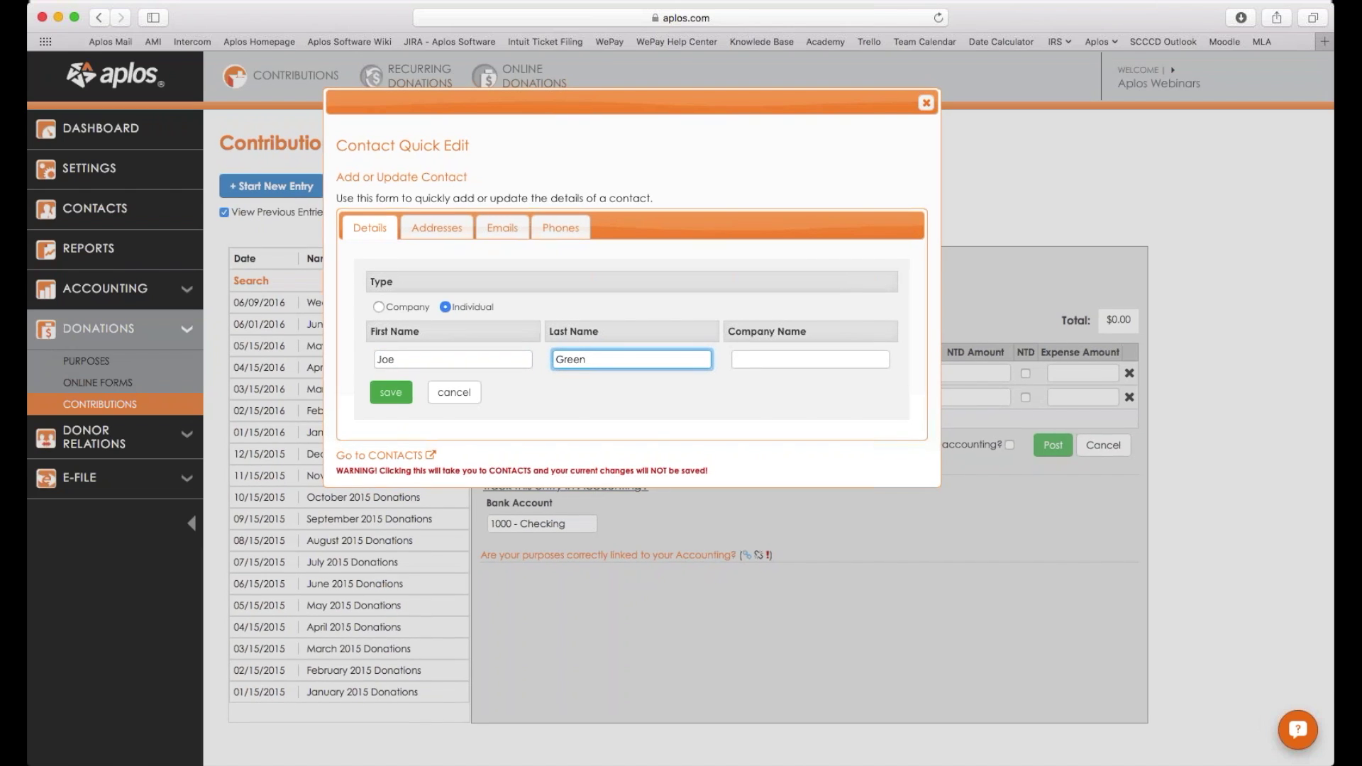
{"action": "left_click", "coordinate": [437, 227]}
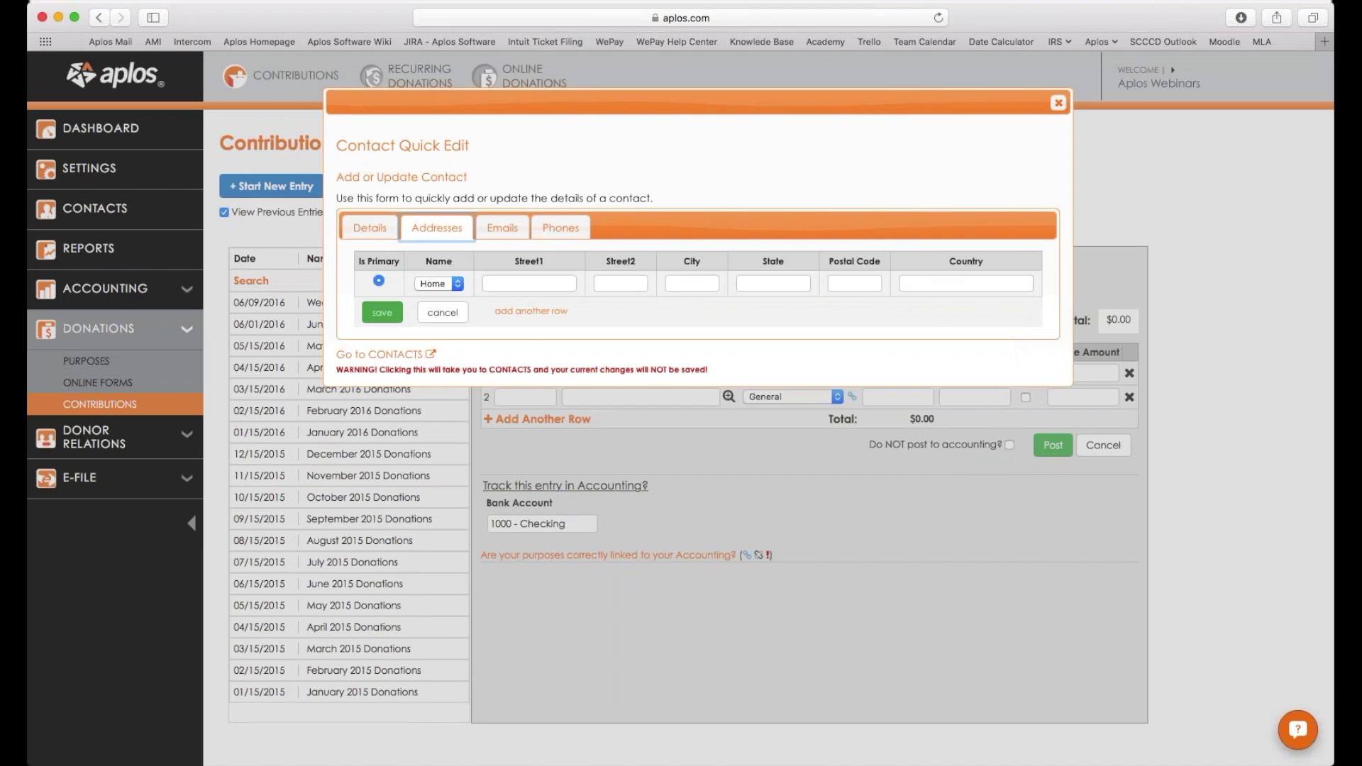
{"action": "left_click", "coordinate": [503, 227]}
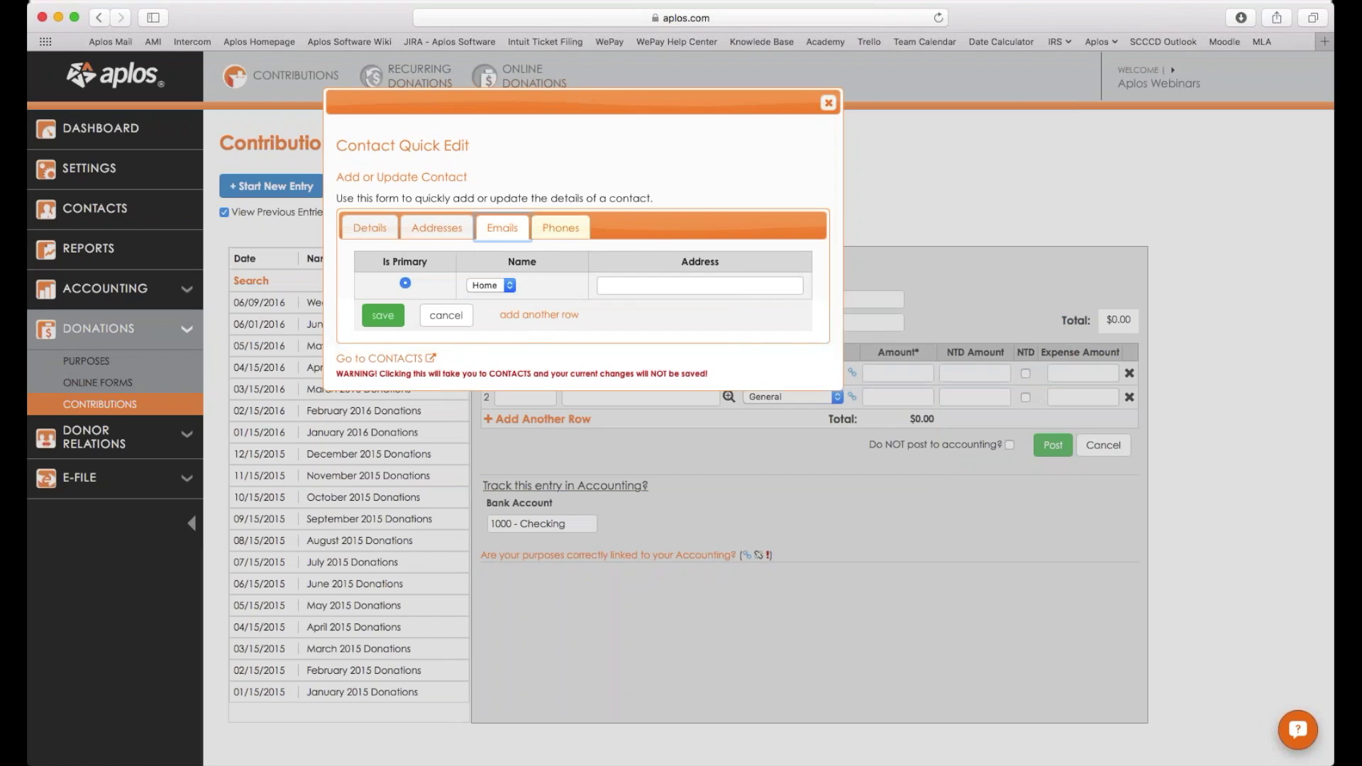
{"action": "left_click", "coordinate": [560, 227]}
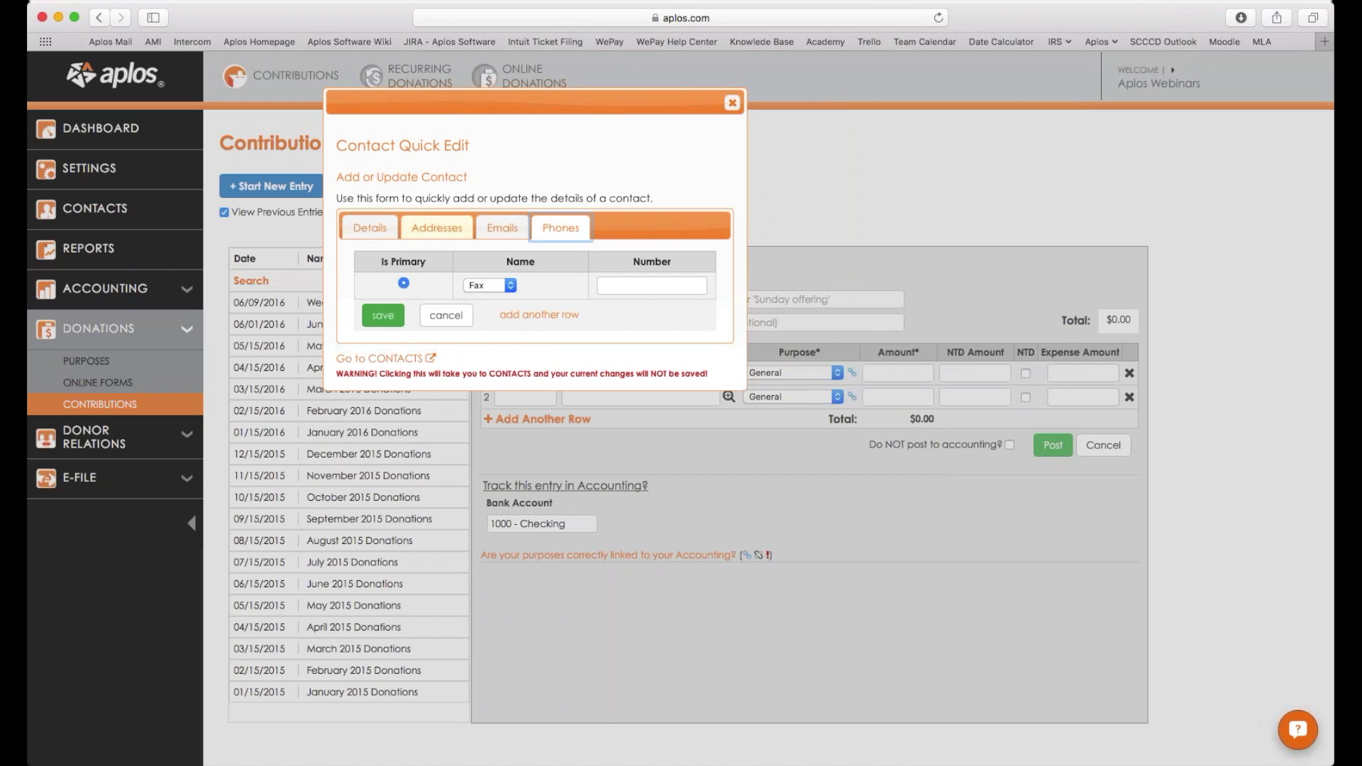
{"action": "left_click", "coordinate": [502, 227]}
{"action": "left_click", "coordinate": [700, 286]}
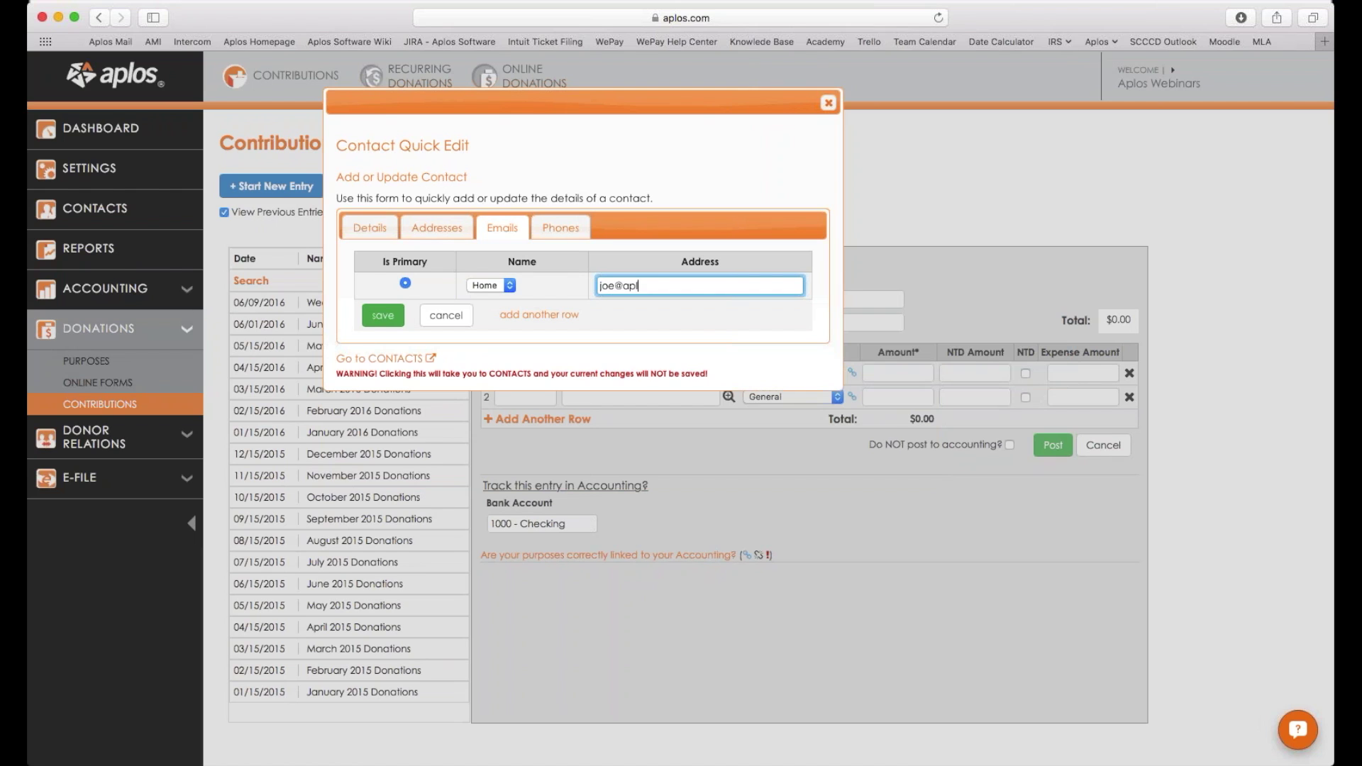
{"action": "key", "text": "Return"}
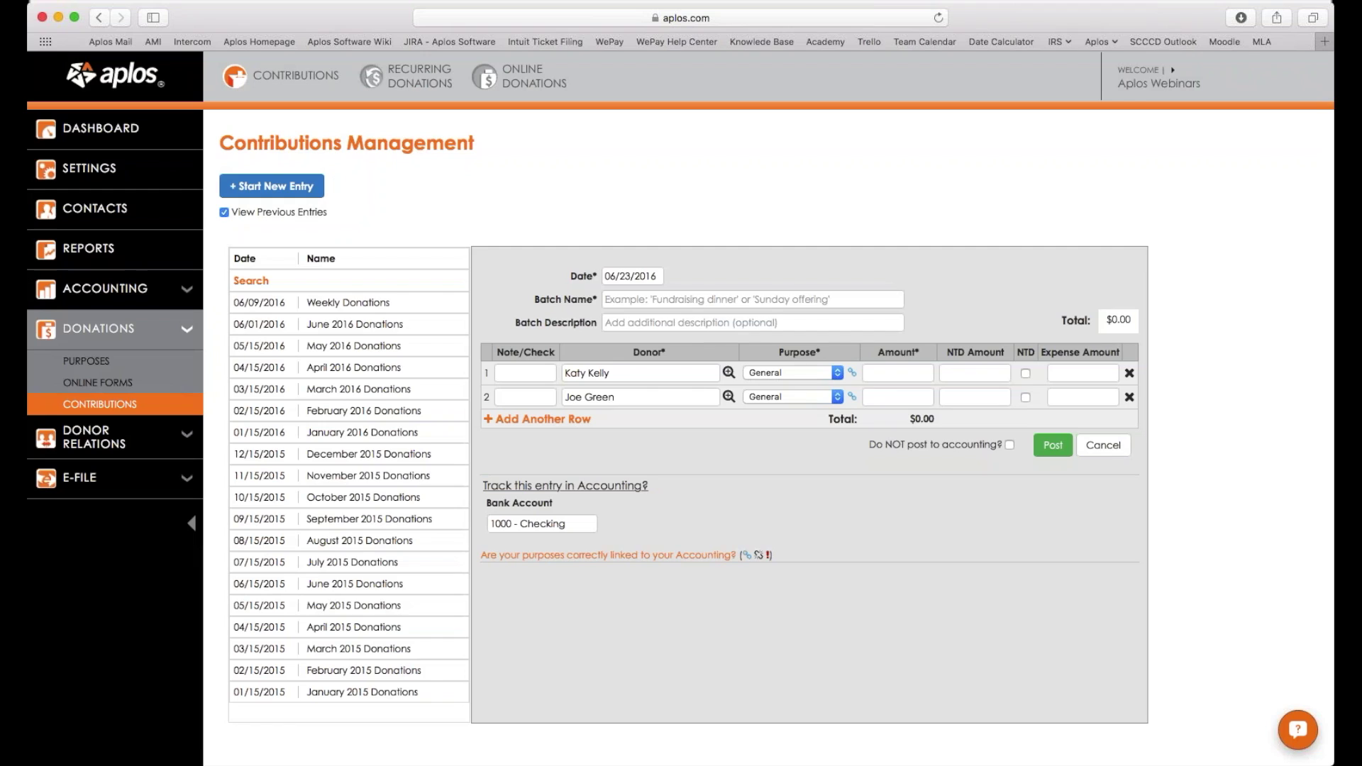
Name the batch 'Weekly Donations', enter amounts 50 and 25, and post it.
{"action": "left_click", "coordinate": [898, 372]}
{"action": "left_click", "coordinate": [752, 298]}
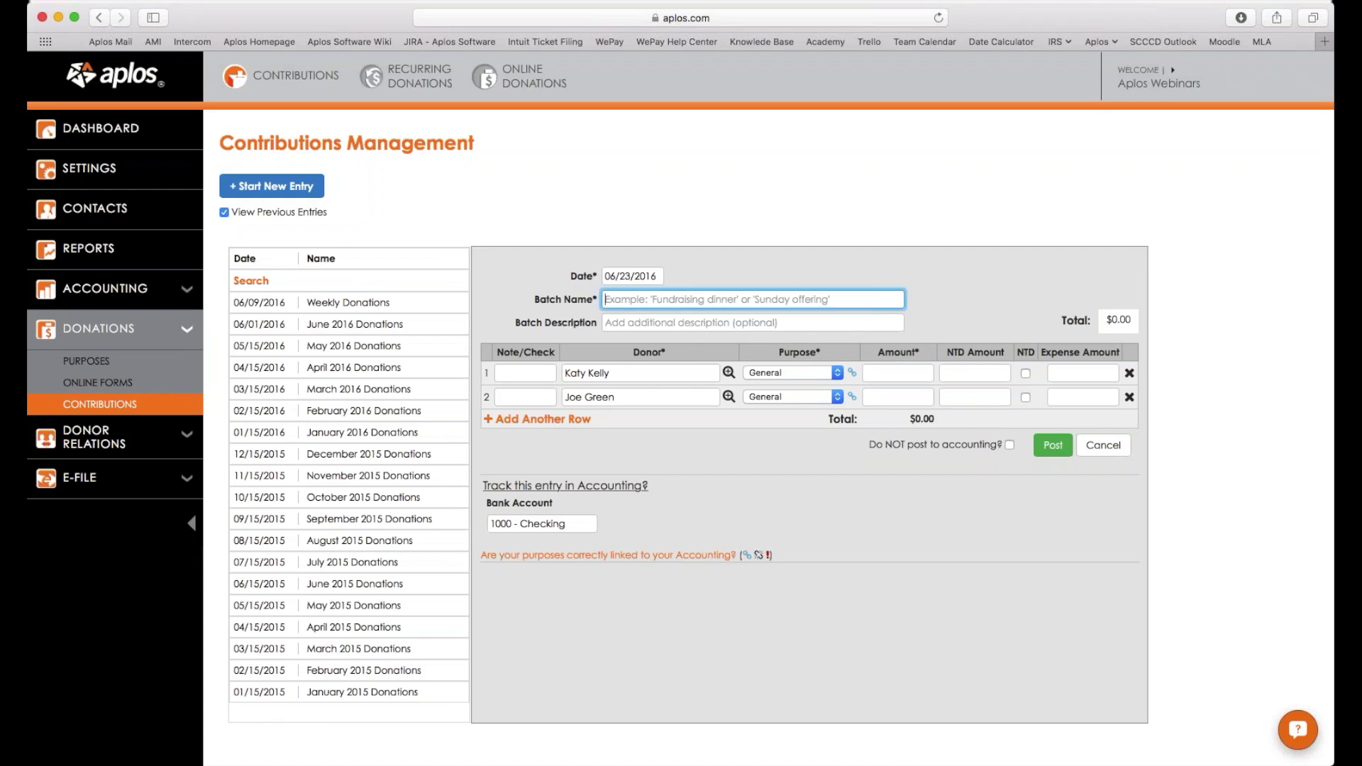
{"action": "type", "text": "Week"}
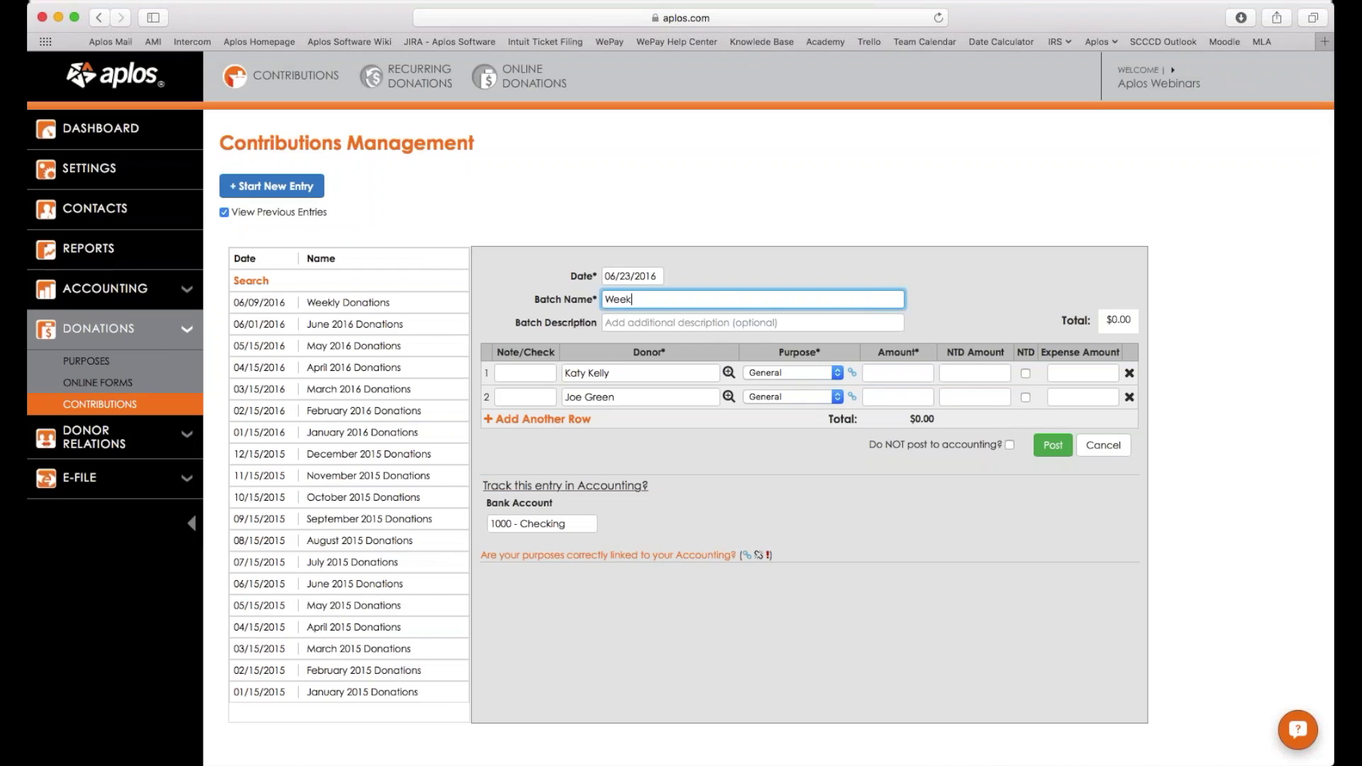
{"action": "type", "text": "ly Donations"}
{"action": "left_click", "coordinate": [898, 372]}
{"action": "type", "text": "50"}
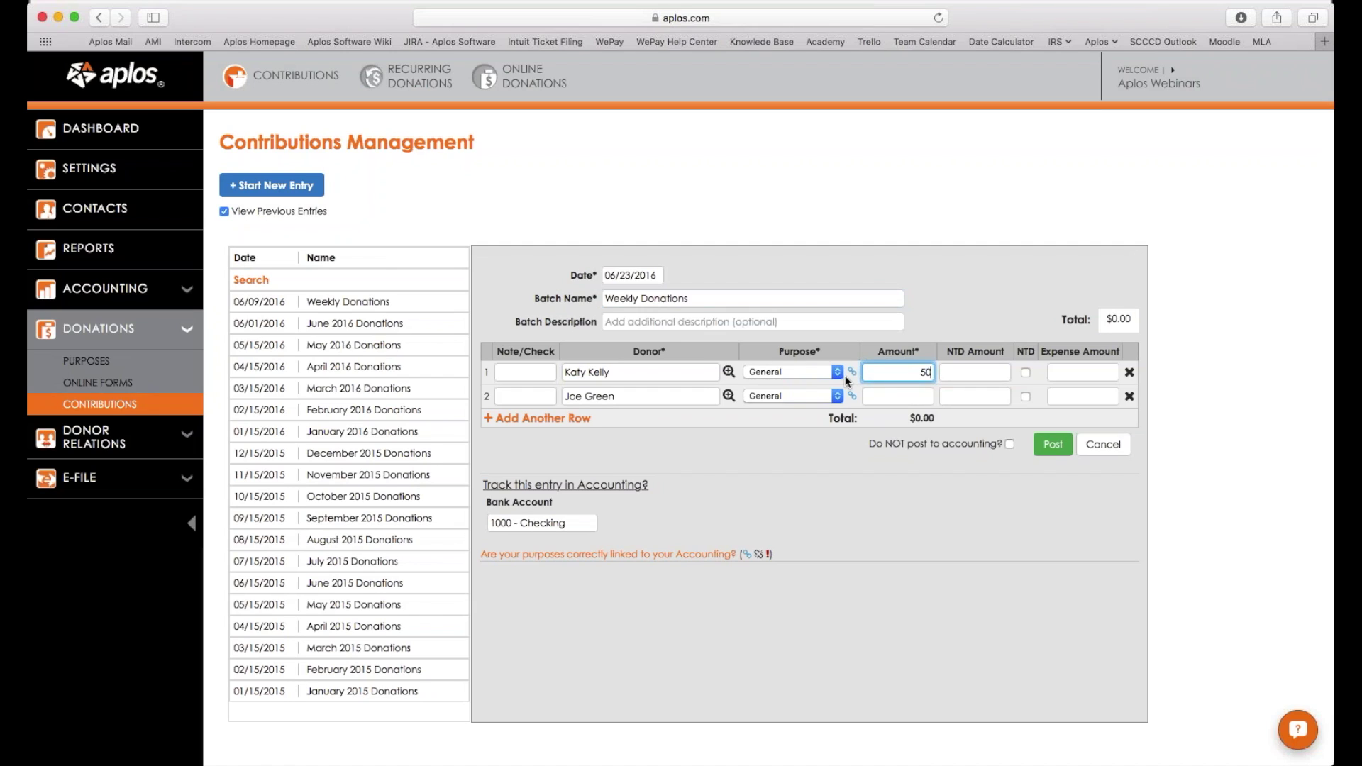
{"action": "key", "text": "Return"}
{"action": "type", "text": "25"}
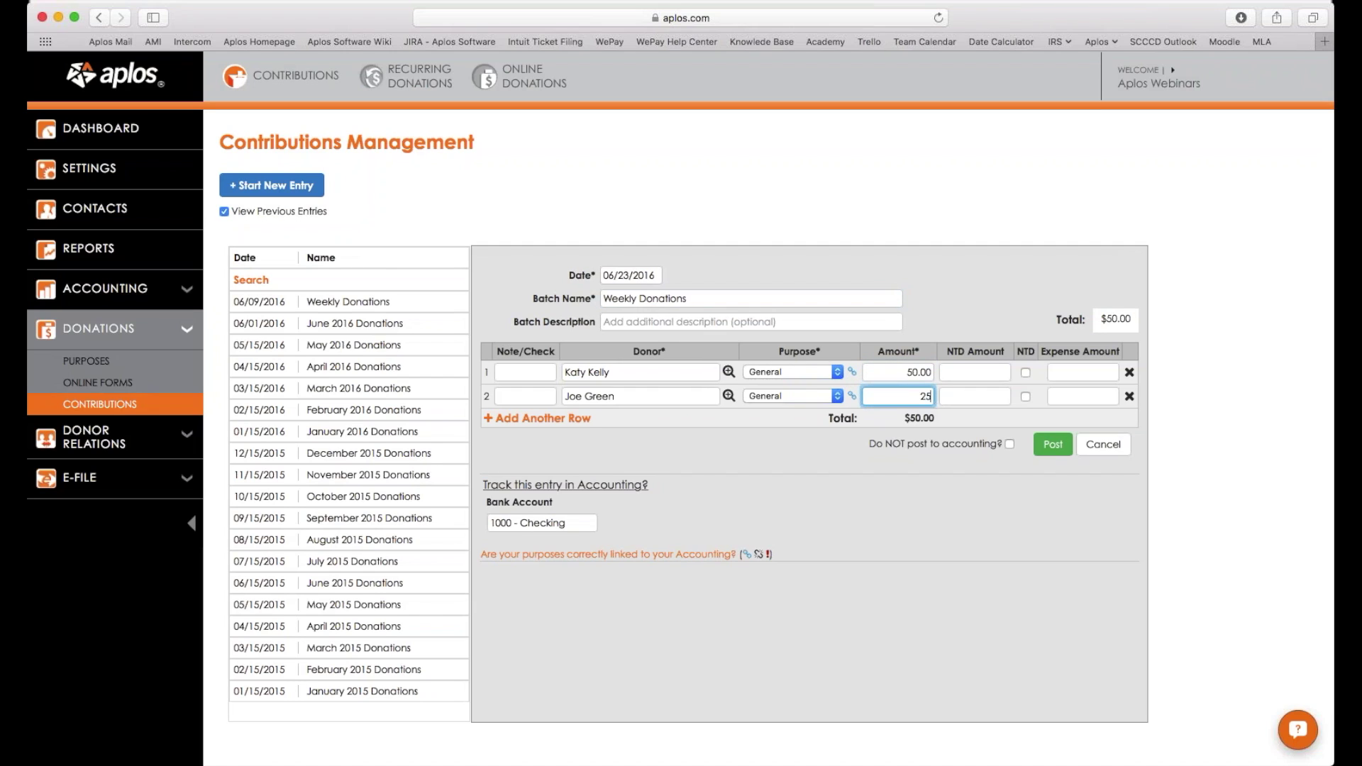
{"action": "key", "text": "Return"}
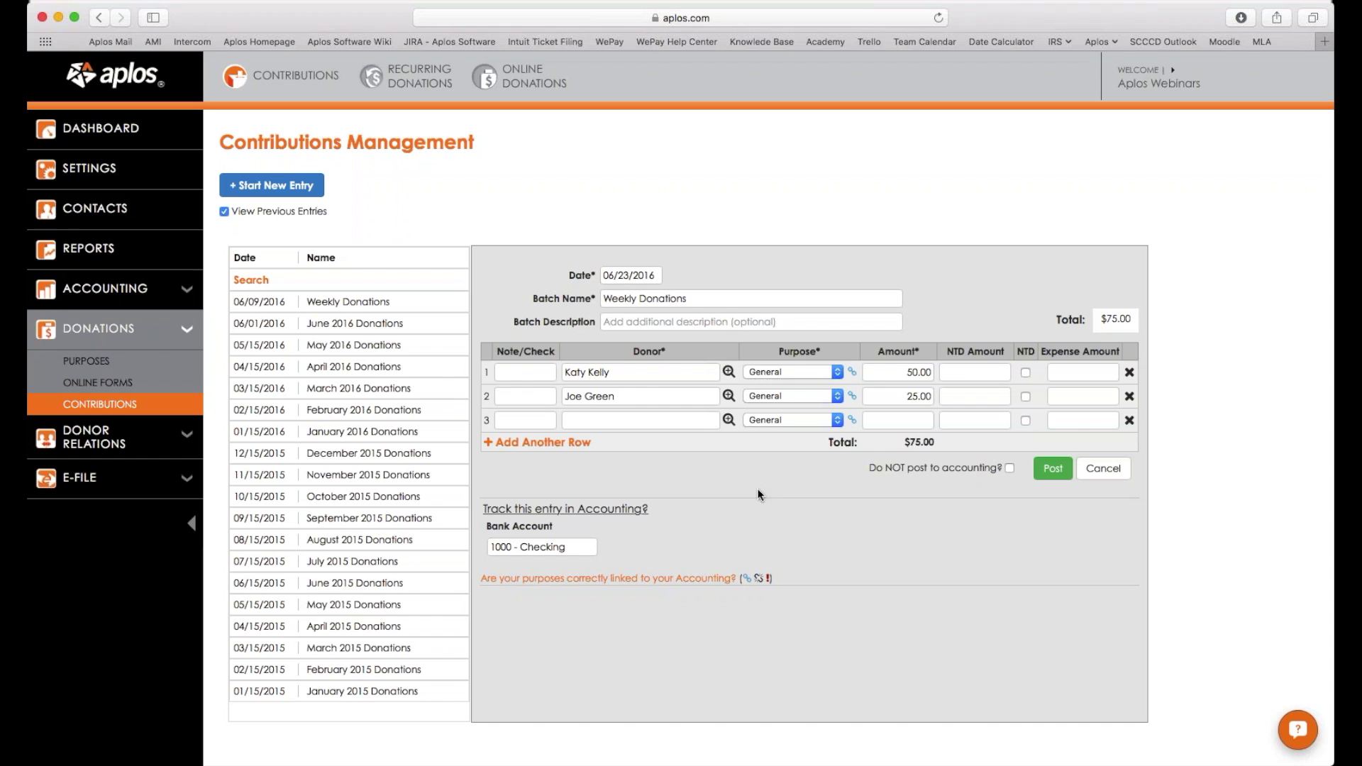
{"action": "left_click", "coordinate": [1053, 469]}
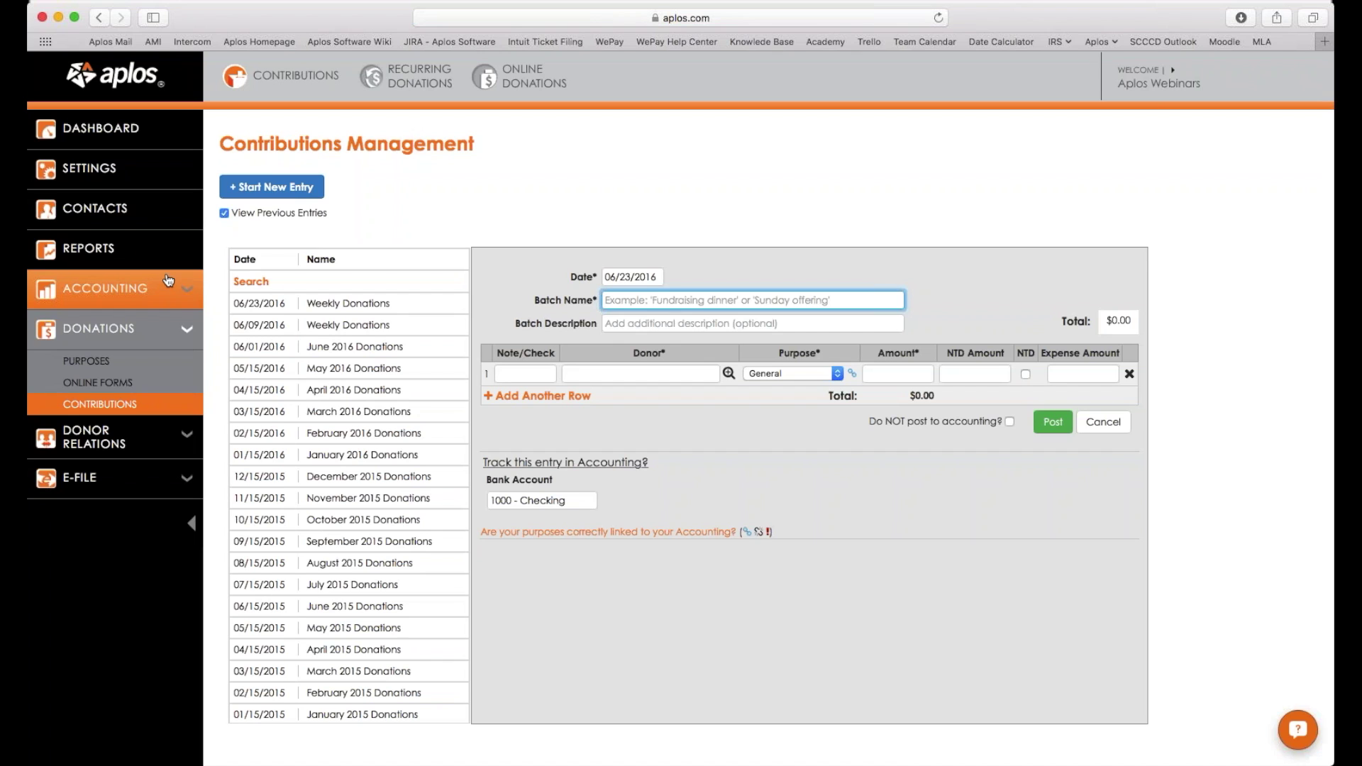
Open the new donor's record from the Contacts list.
{"action": "left_click", "coordinate": [135, 209]}
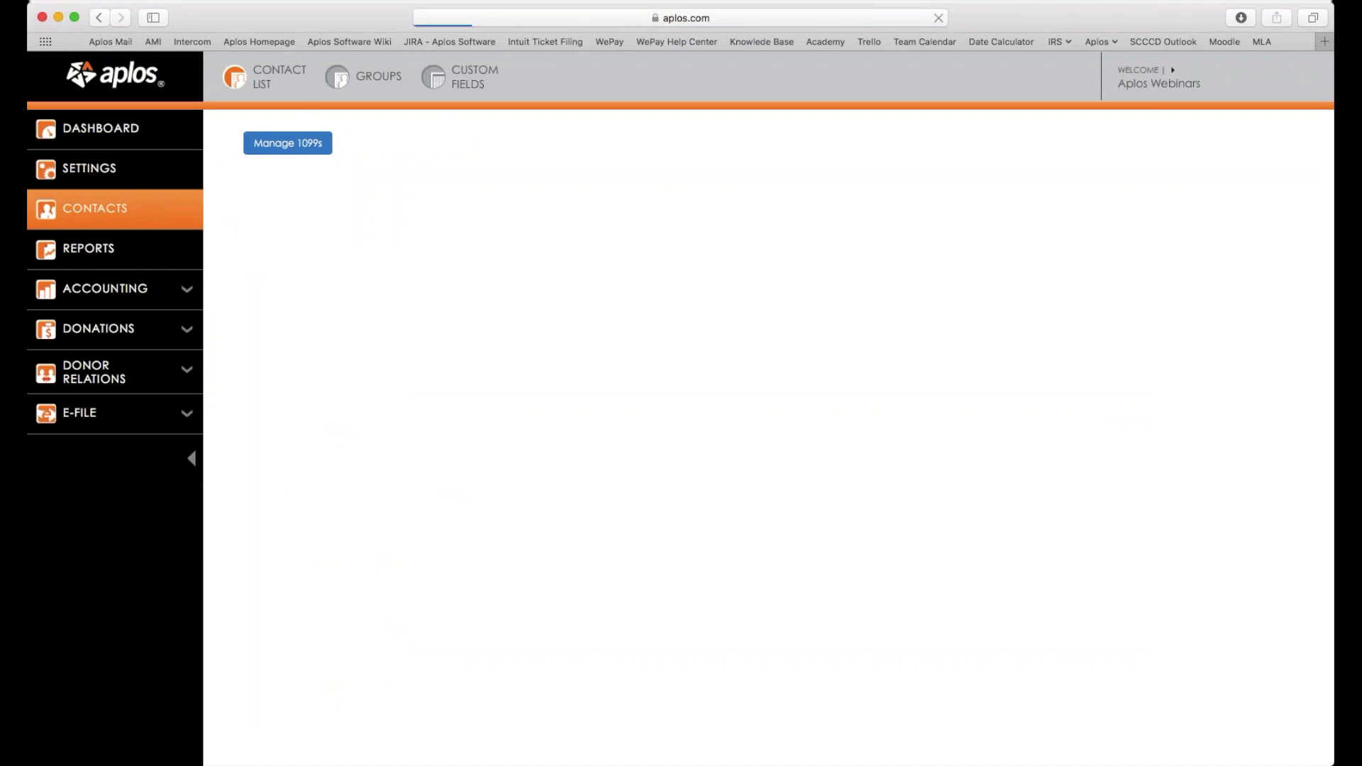
{"action": "scroll", "coordinate": [839, 449], "scroll_direction": "down", "scroll_amount": 3}
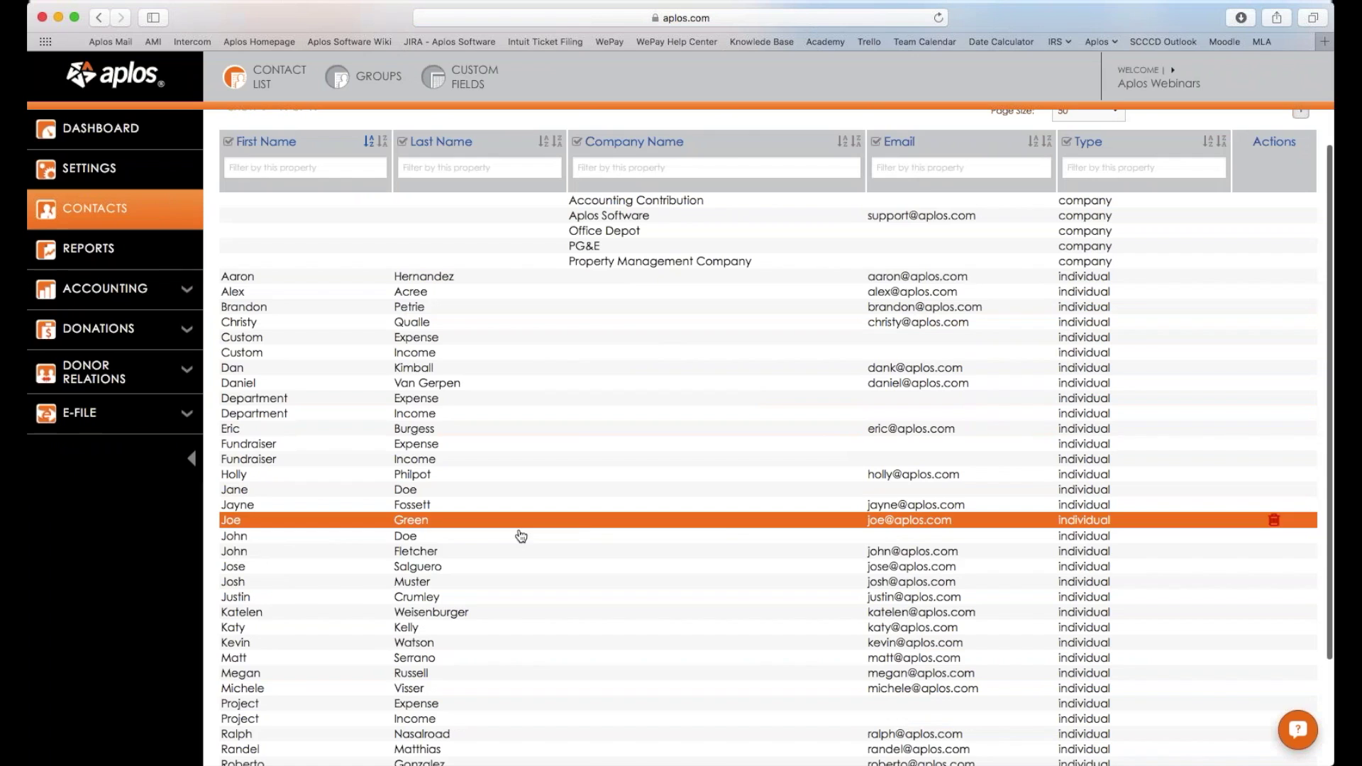
{"action": "left_click", "coordinate": [313, 521]}
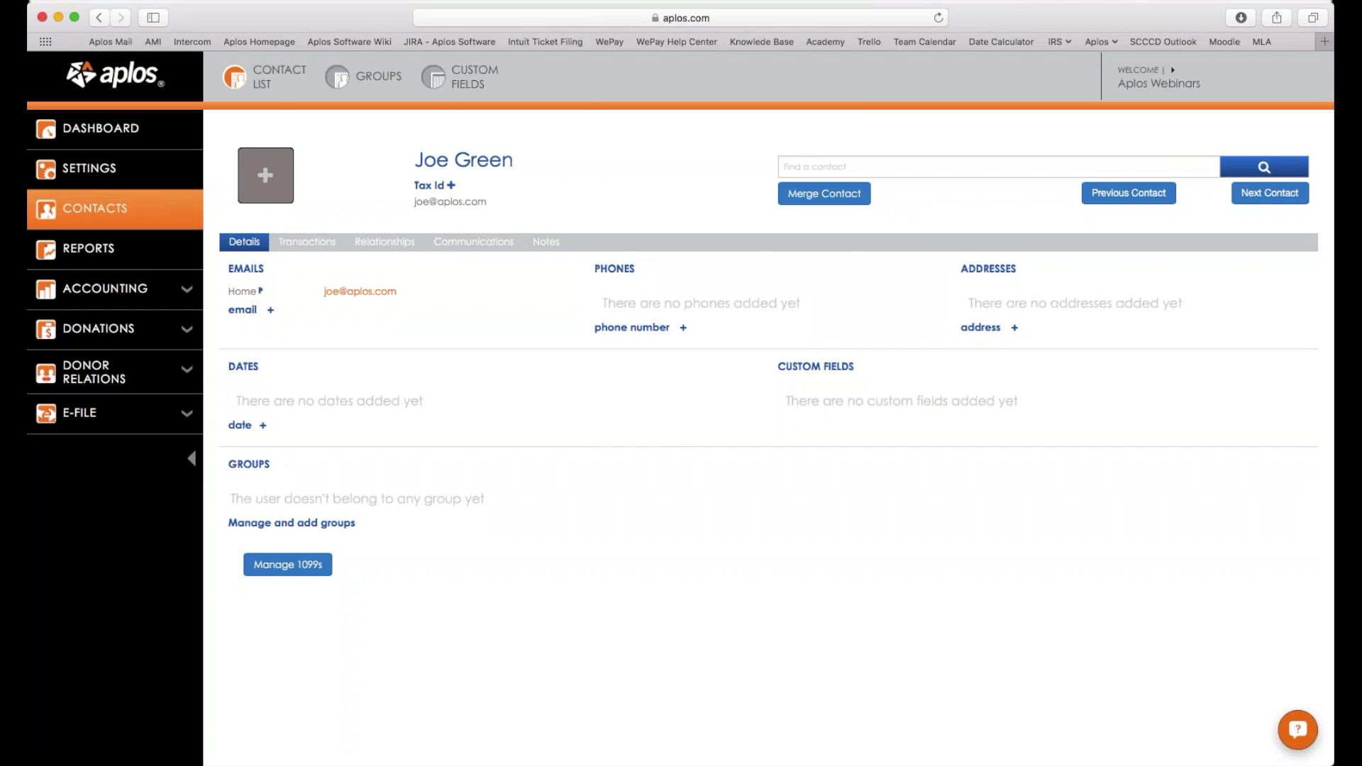
Go back to Contact List and scroll through all 41 contacts.
{"action": "left_click", "coordinate": [278, 92]}
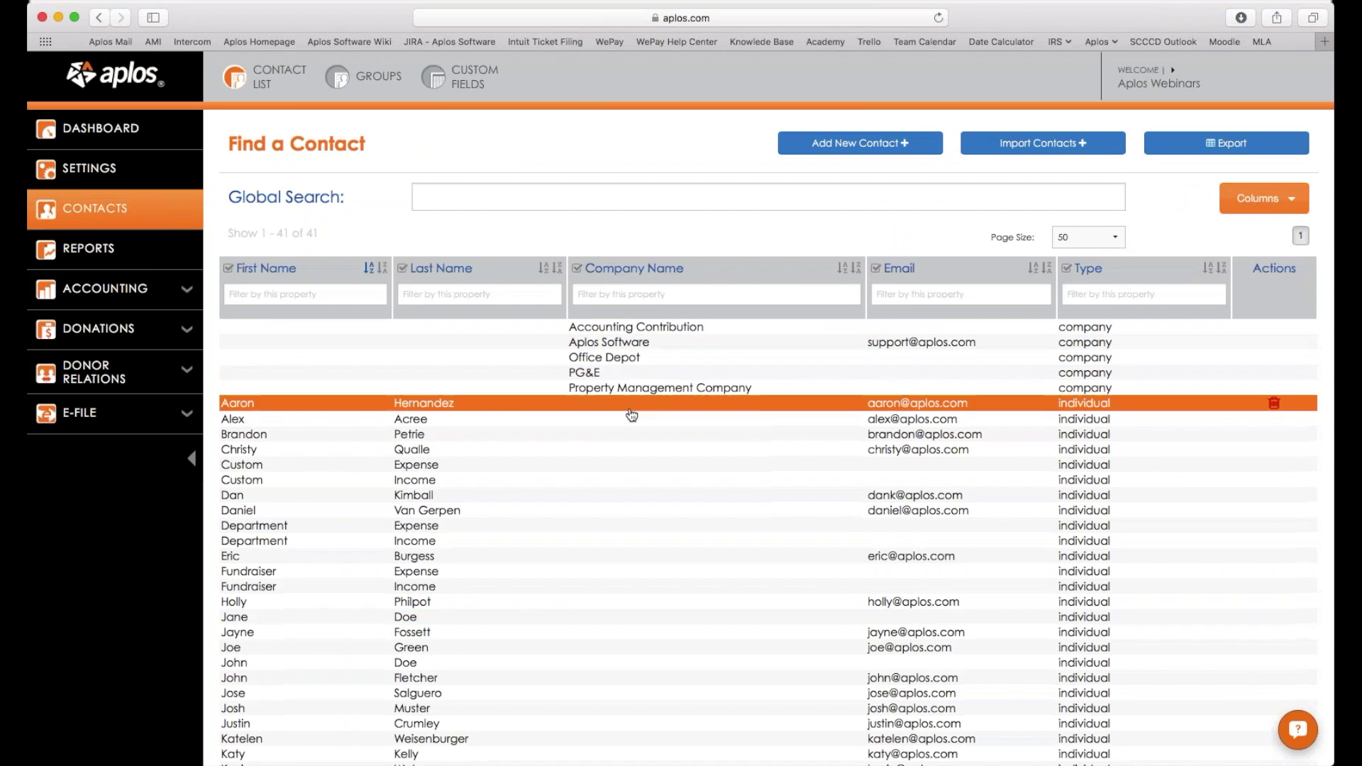
{"action": "scroll", "coordinate": [631, 412], "scroll_direction": "down", "scroll_amount": 4}
{"action": "scroll", "coordinate": [631, 411], "scroll_direction": "down", "scroll_amount": 1}
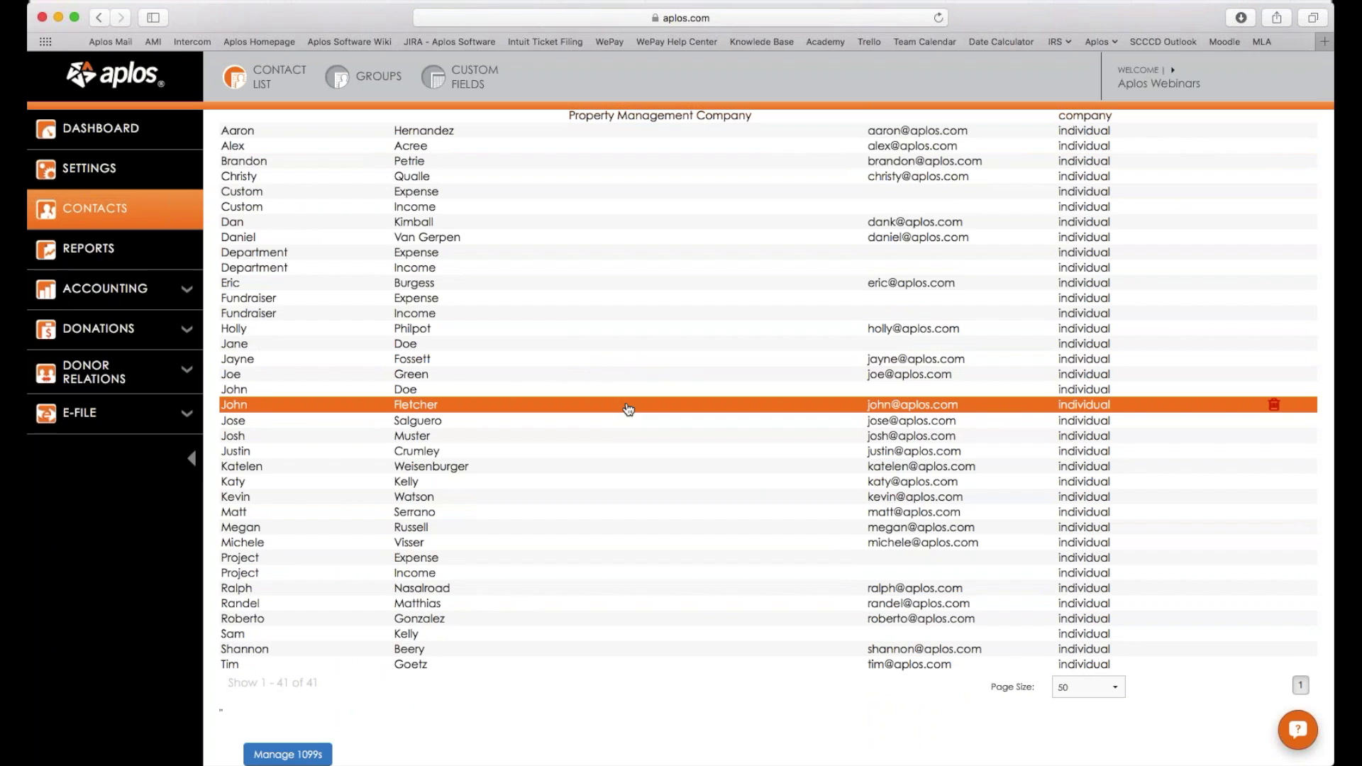
{"action": "scroll", "coordinate": [628, 410], "scroll_direction": "up", "scroll_amount": 5}
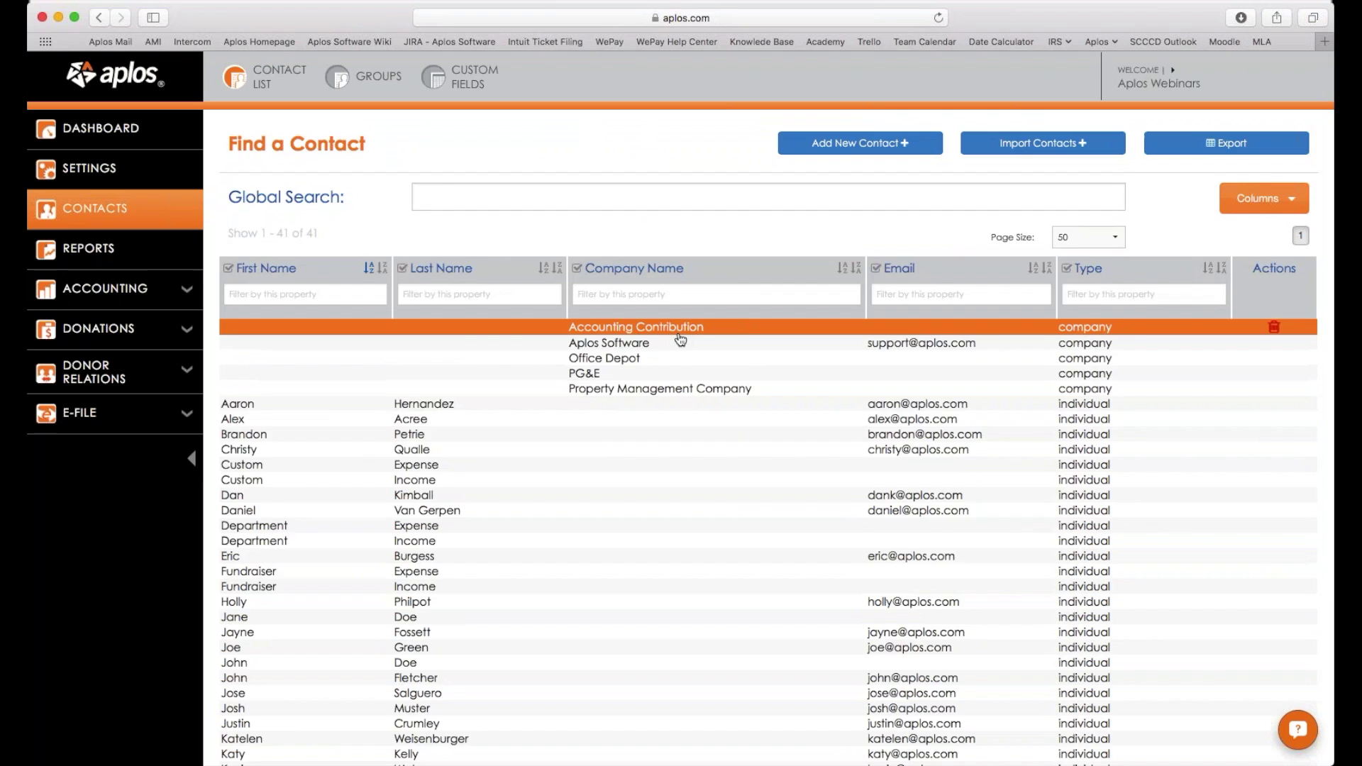
{"action": "scroll", "coordinate": [692, 344], "scroll_direction": "down", "scroll_amount": 1}
{"action": "scroll", "coordinate": [691, 345], "scroll_direction": "up", "scroll_amount": 1}
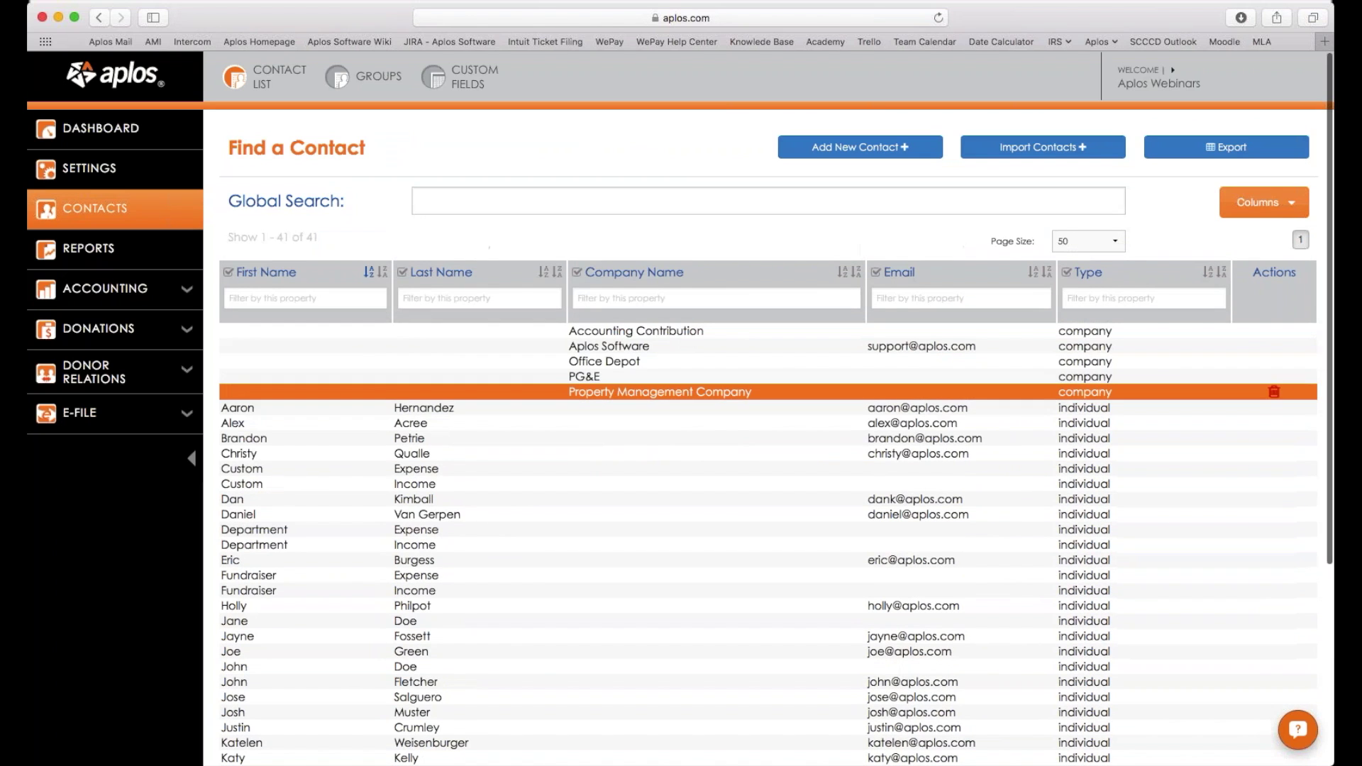